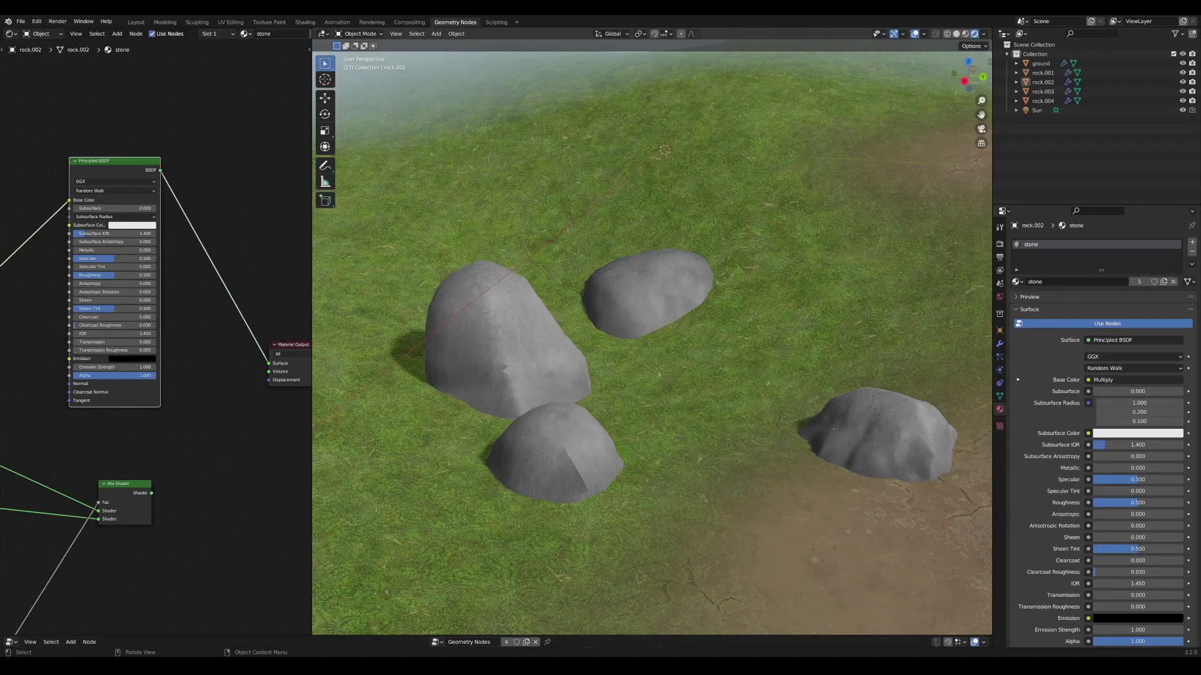
# Connect the Mix Shader to the Material Output so the stone material blends with the ground.
pyautogui.moveTo(777, 445); pyautogui.dragTo(783, 444, button='middle')
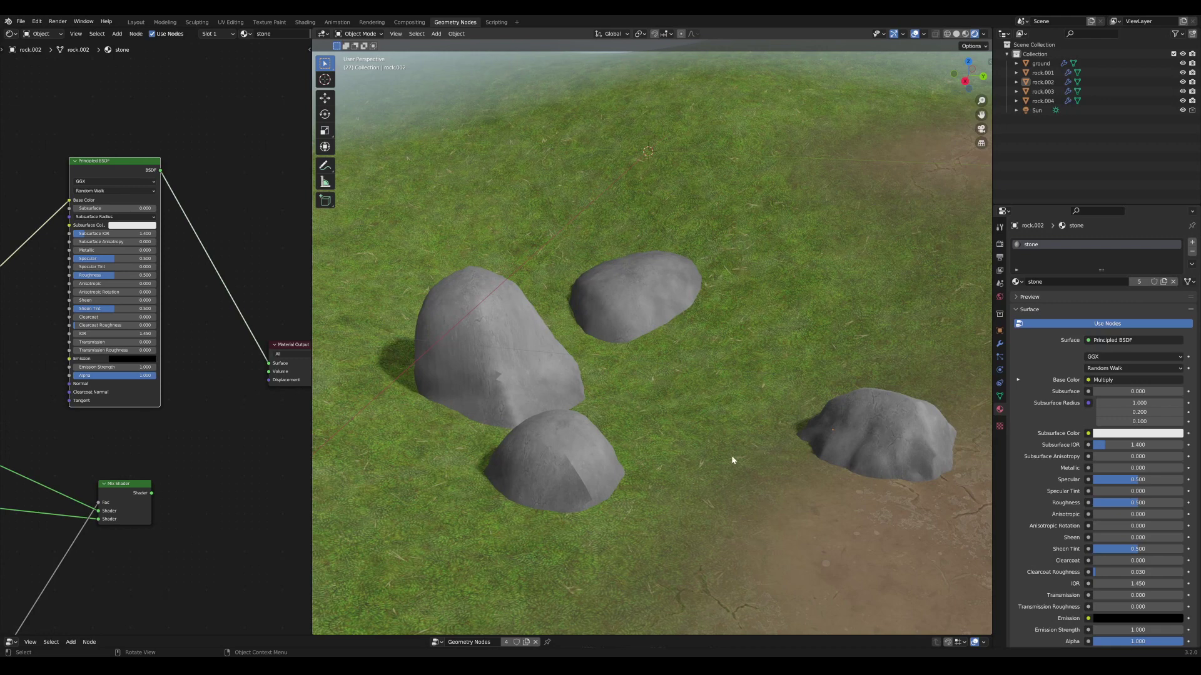
pyautogui.moveTo(731, 458); pyautogui.dragTo(710, 462, button='middle')
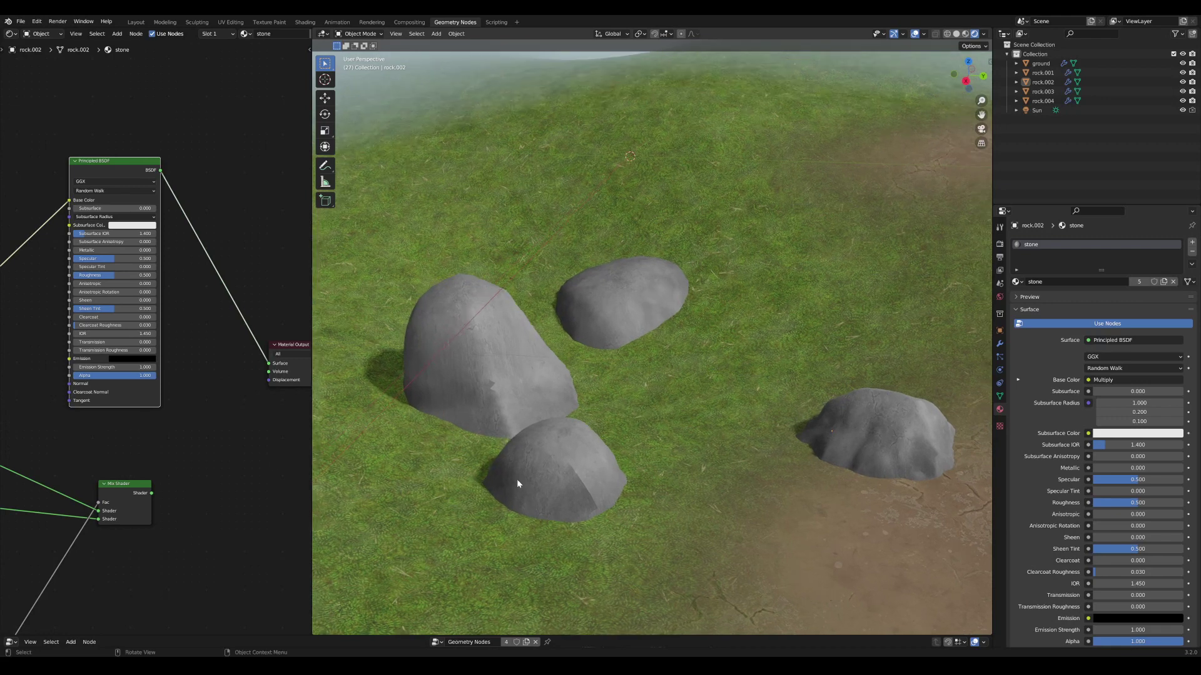
pyautogui.keyDown('ctrl'); pyautogui.keyDown('shift'); pyautogui.click(135, 489); pyautogui.keyUp('shift'); pyautogui.keyUp('ctrl')
pyautogui.moveTo(741, 466); pyautogui.dragTo(729, 466, button='middle')
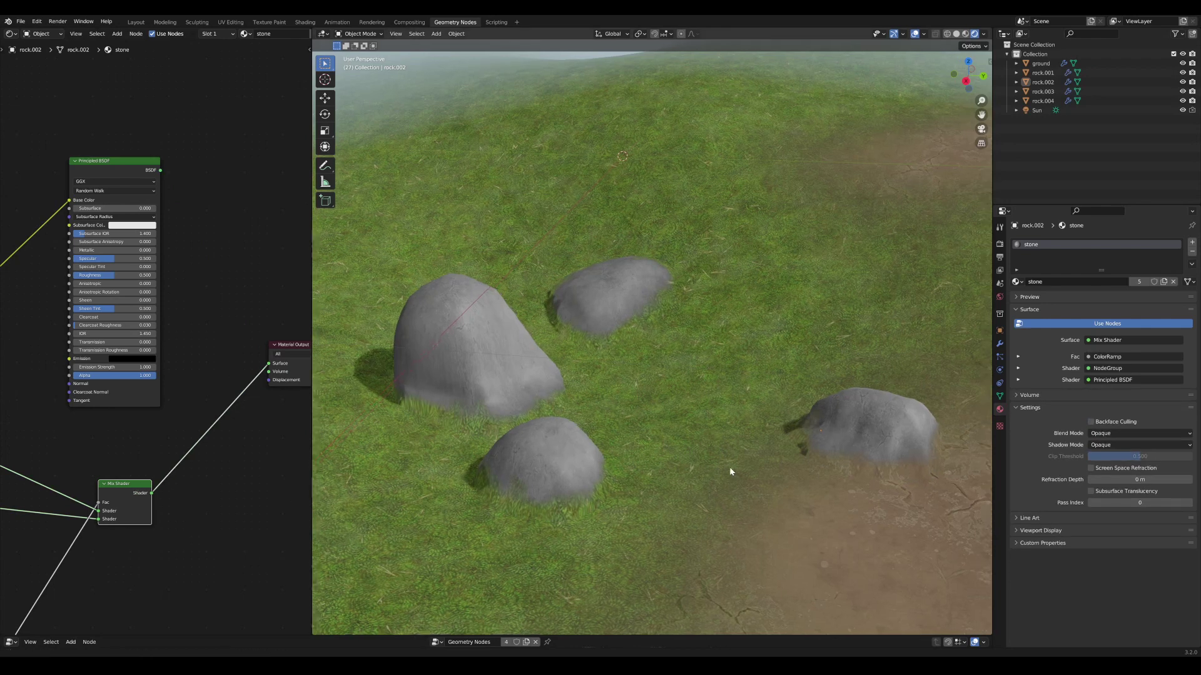
# Move rock.002, rock.003 and rock.001 to new positions on the ground to test the material blending.
pyautogui.click(853, 435)
pyautogui.press('g')
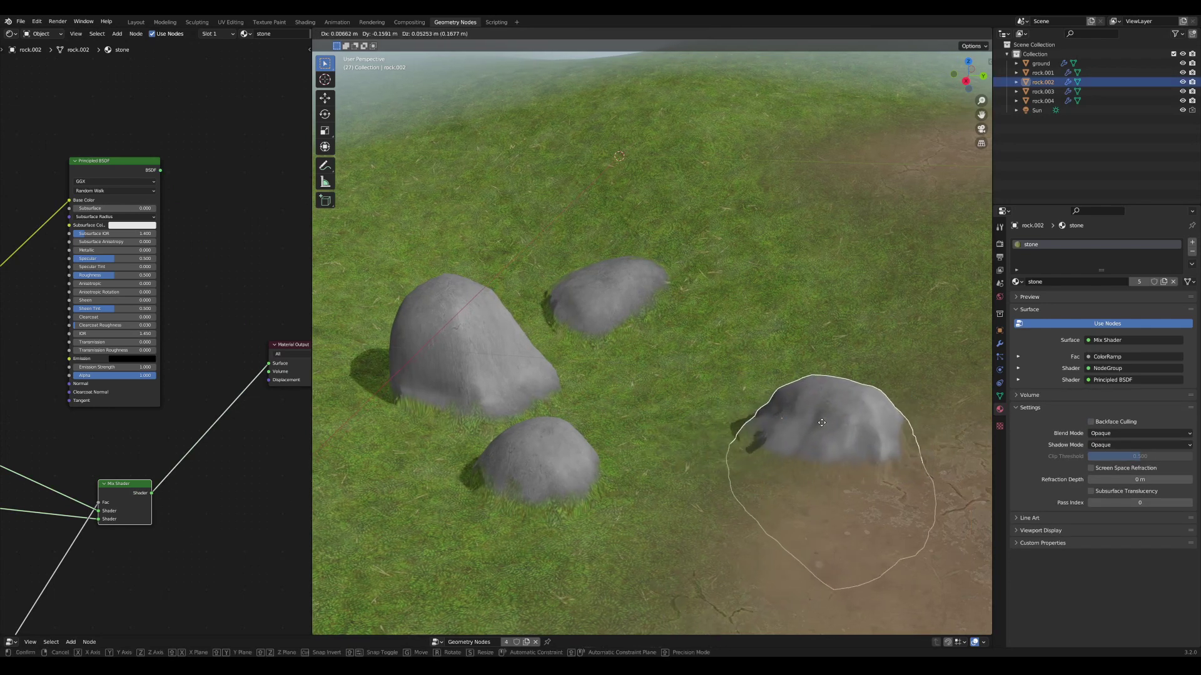
pyautogui.click(826, 459)
pyautogui.click(551, 377)
pyautogui.press('g')
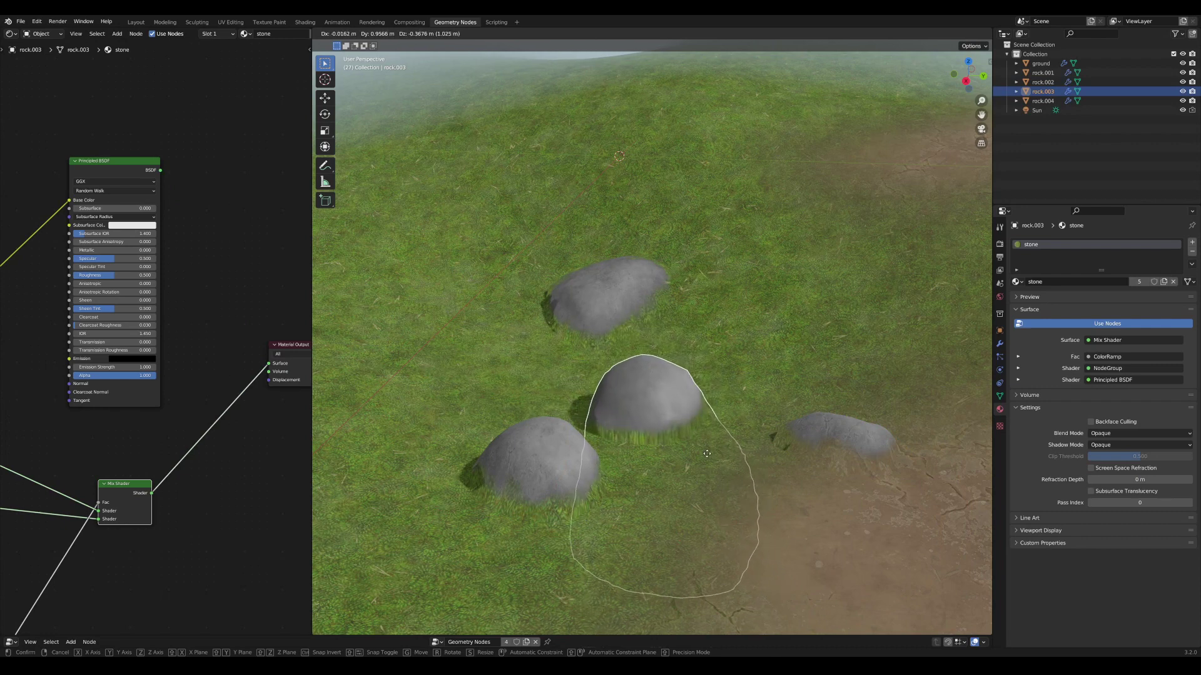
pyautogui.click(616, 433)
pyautogui.click(568, 470)
pyautogui.press('g')
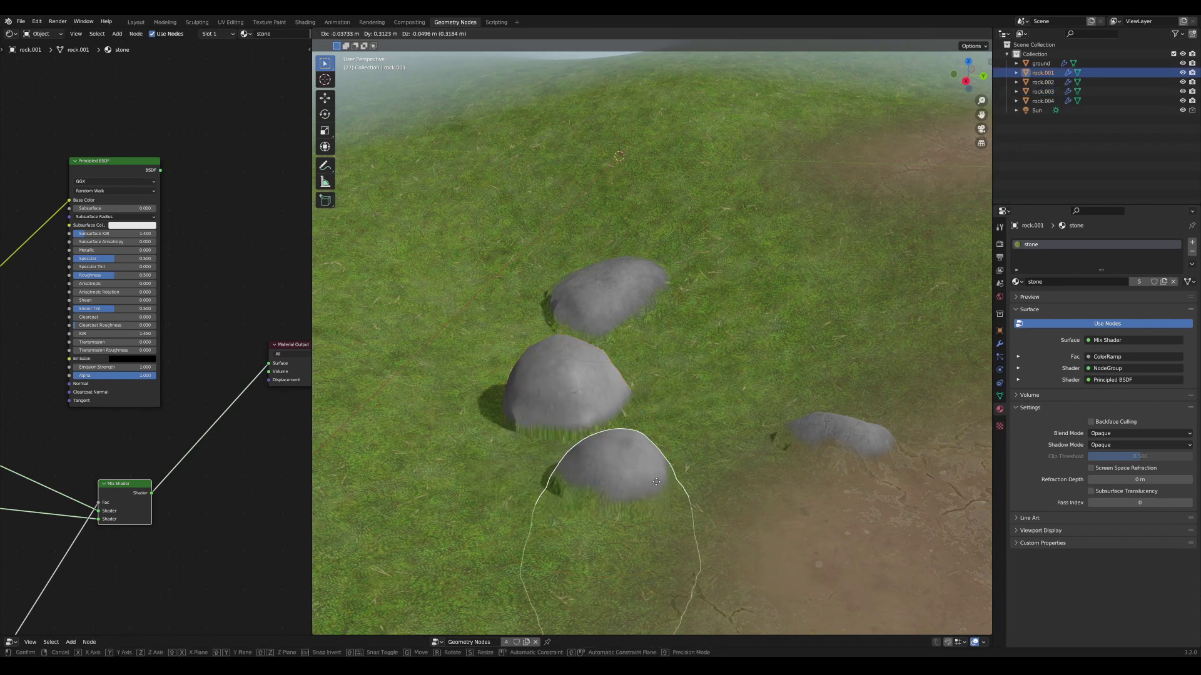
pyautogui.click(700, 508)
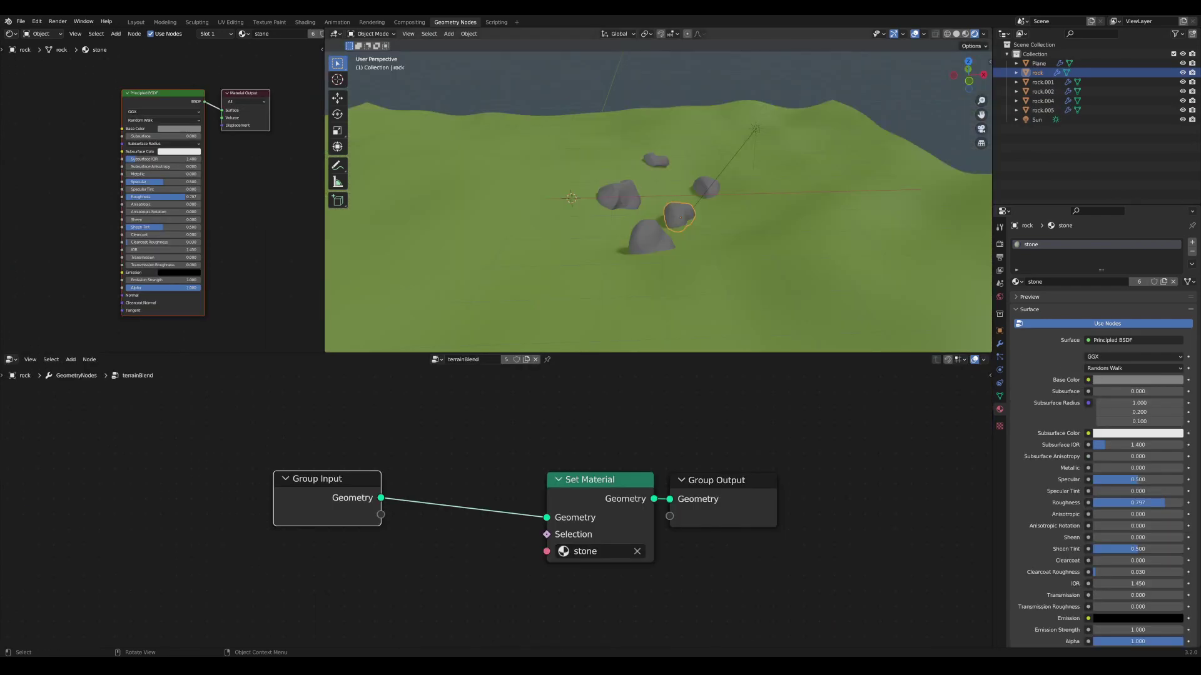
# Examine the ground plane's material and the terrainBlend geometry node group assigned to rock.001.
pyautogui.moveTo(792, 198); pyautogui.dragTo(639, 205, button='middle')
pyautogui.click(644, 198)
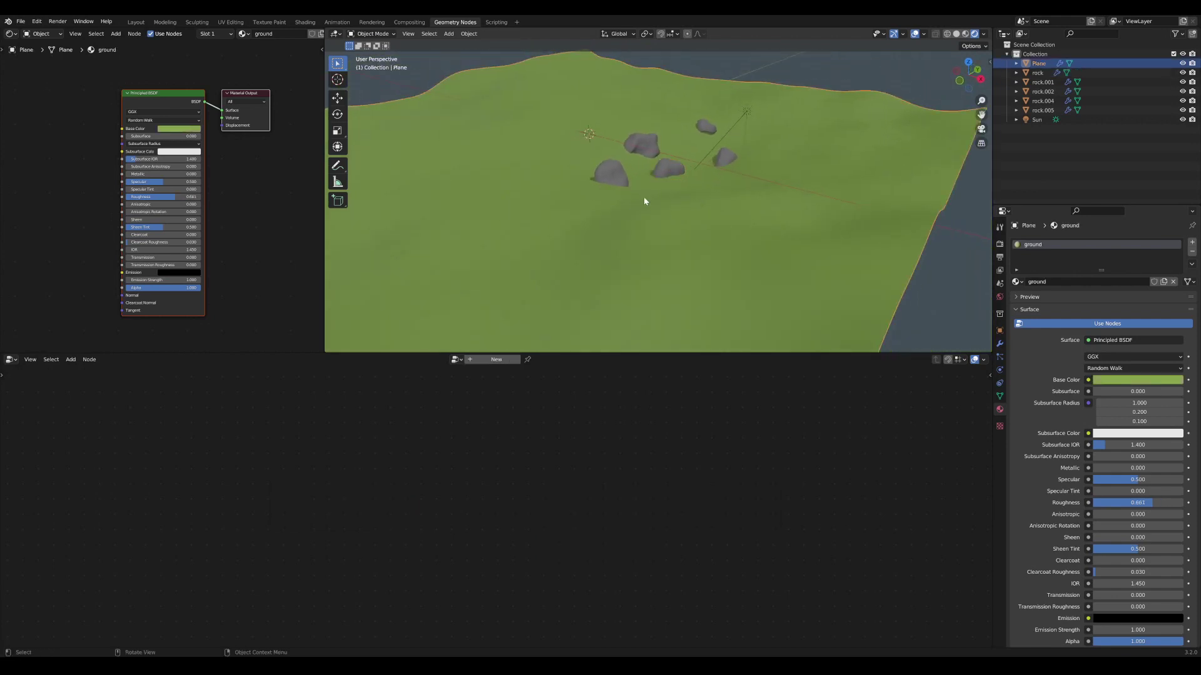
pyautogui.click(747, 111)
pyautogui.moveTo(747, 111); pyautogui.dragTo(640, 230, button='middle')
pyautogui.click(606, 229)
pyautogui.click(437, 360)
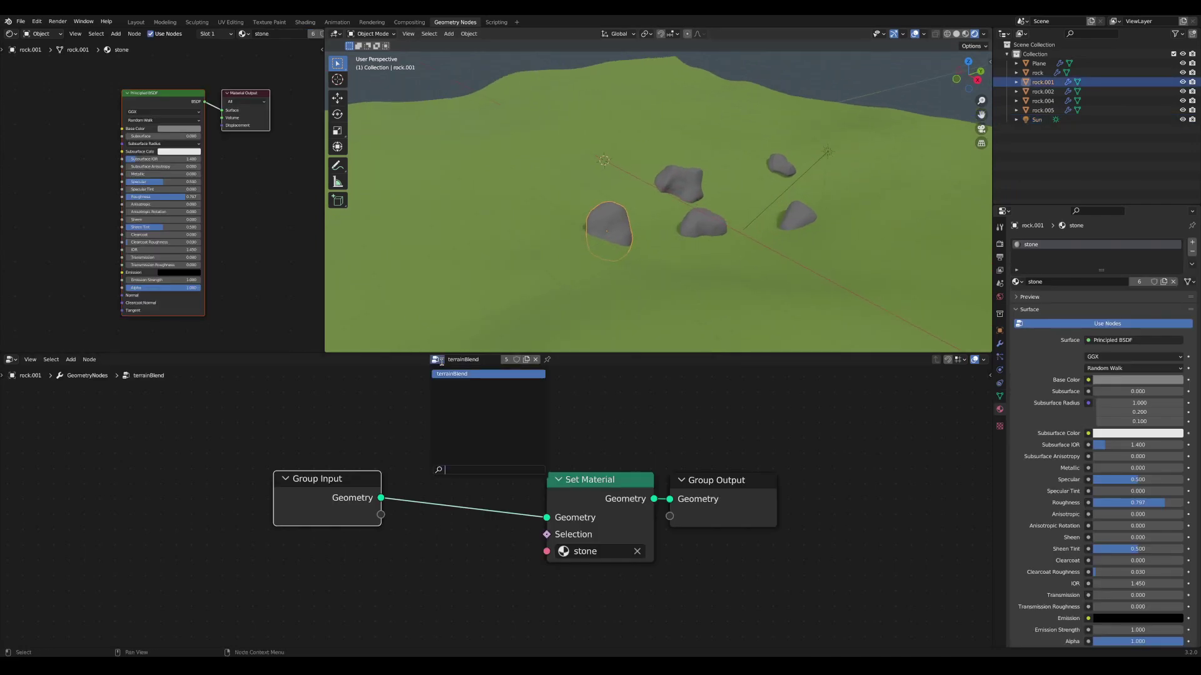
# Rearrange the Group Input and Group Output nodes around Set Material in the terrainBlend node tree.
pyautogui.scroll(2, 651, 438)
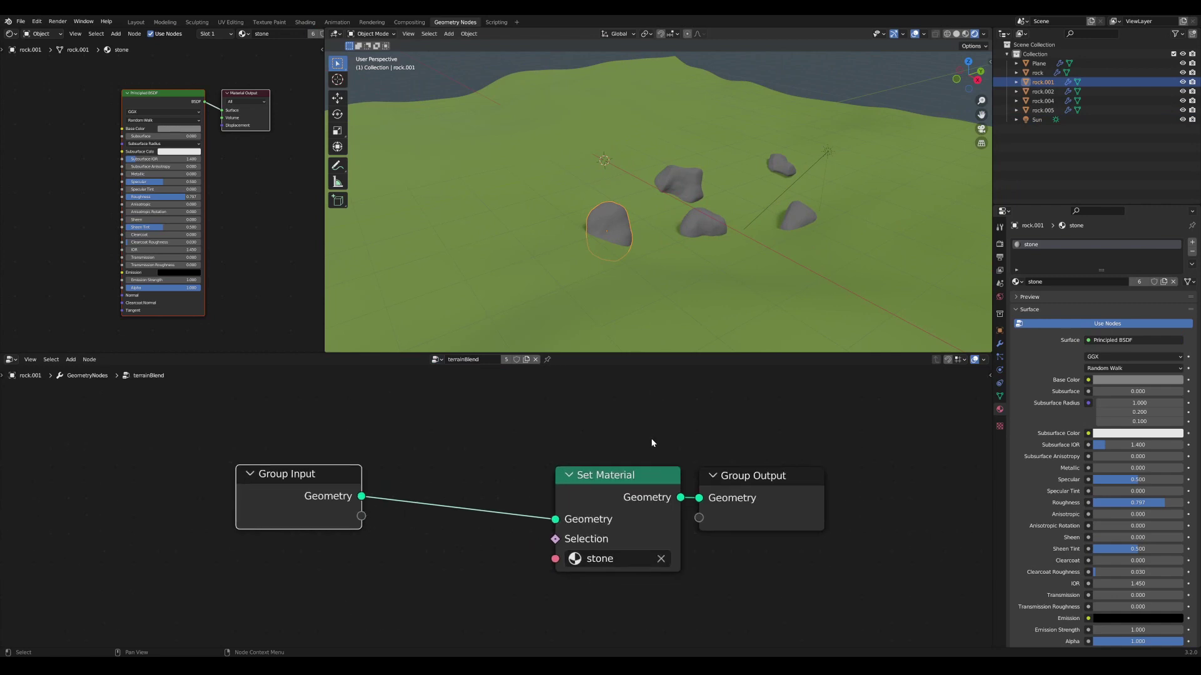
pyautogui.moveTo(368, 457); pyautogui.dragTo(388, 460)
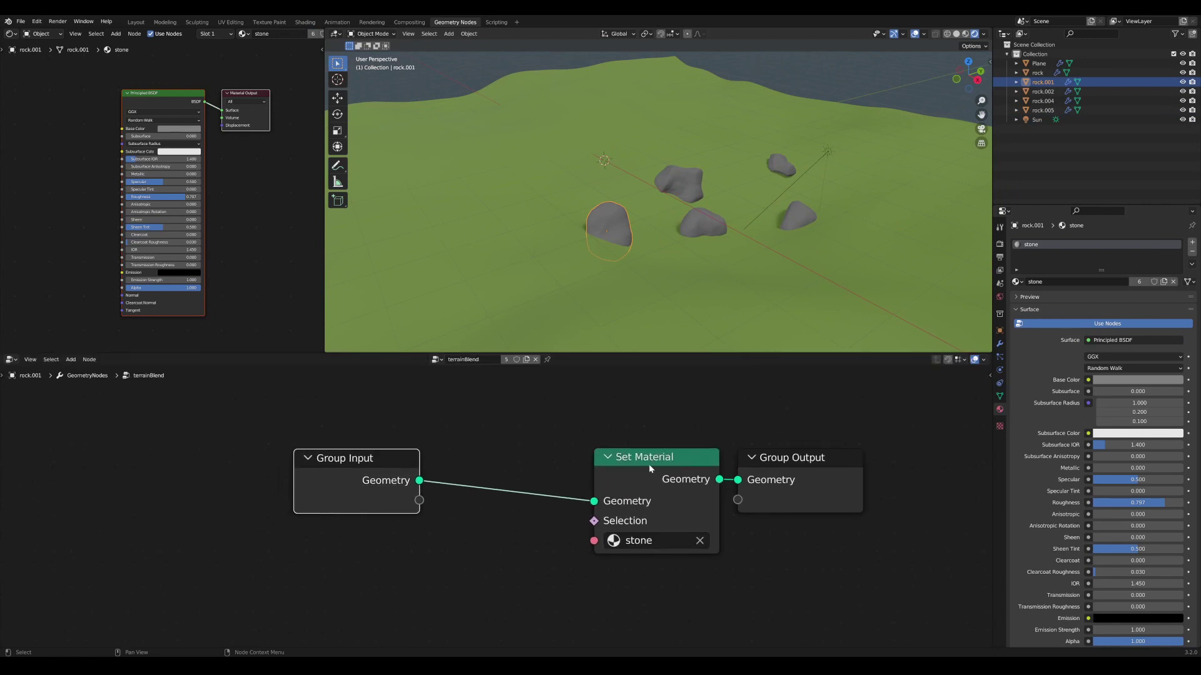
pyautogui.click(649, 464)
pyautogui.moveTo(817, 461); pyautogui.dragTo(830, 457)
# Select rock.005 and resize the areas to widen the shader editor and heighten the geometry node editor.
pyautogui.moveTo(636, 205); pyautogui.dragTo(627, 213, button='middle')
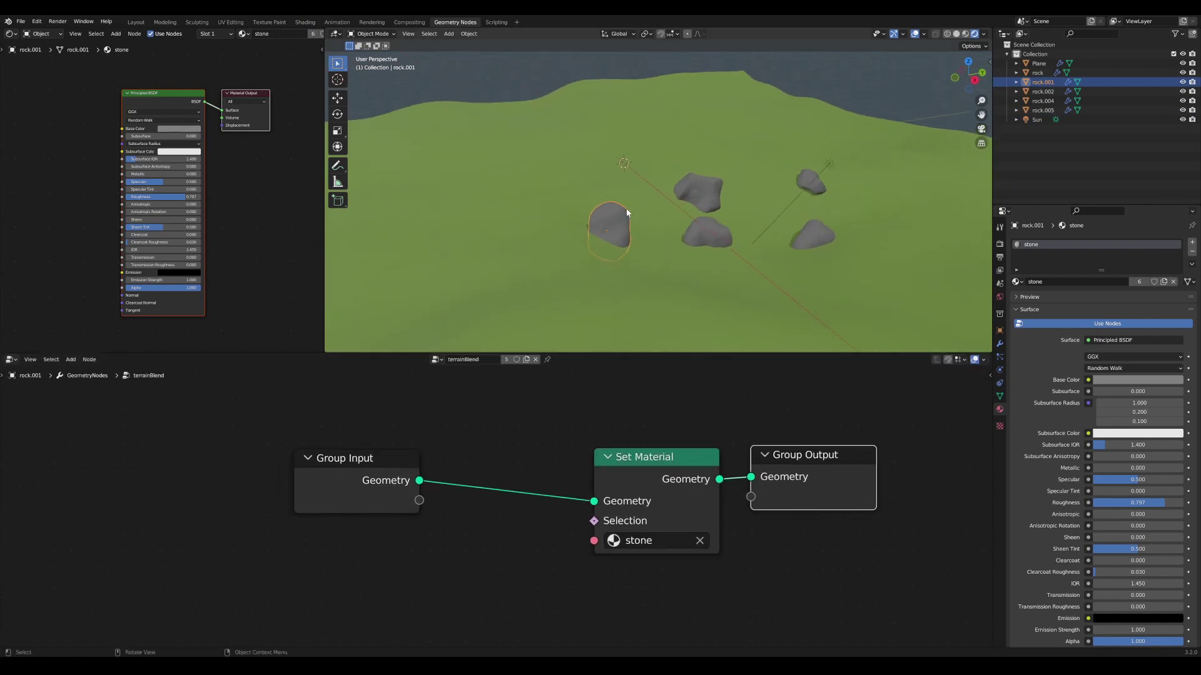
pyautogui.click(712, 186)
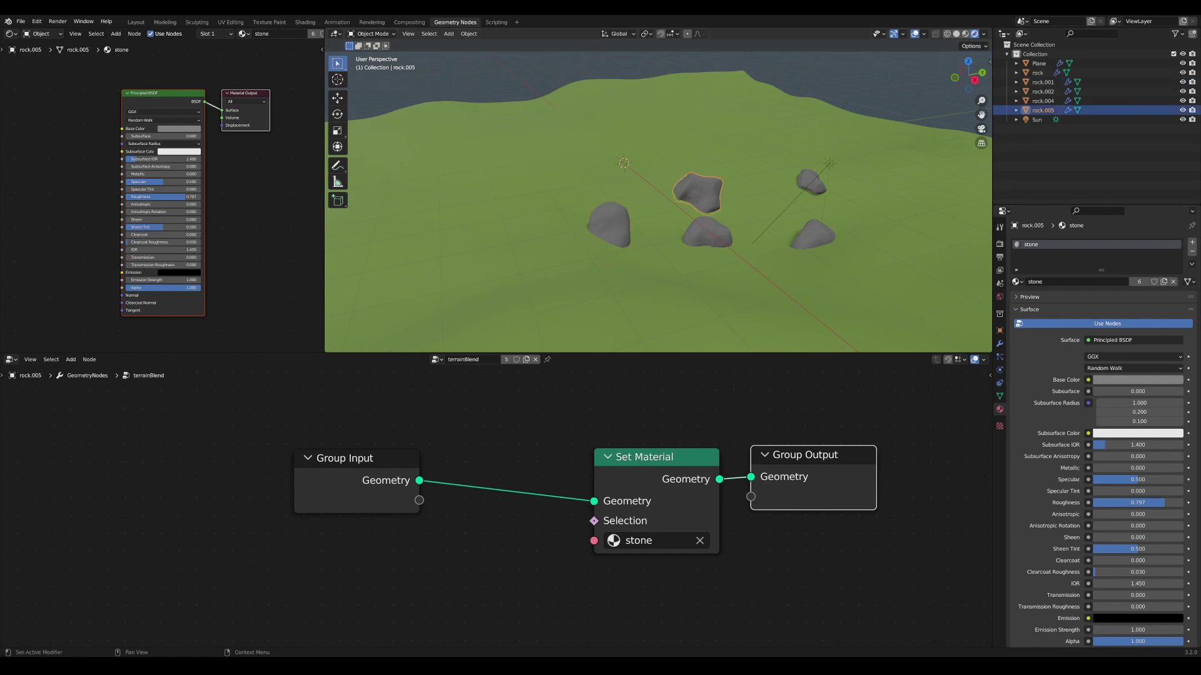
pyautogui.moveTo(669, 266); pyautogui.dragTo(684, 258, button='middle')
pyautogui.scroll(-1, 684, 257)
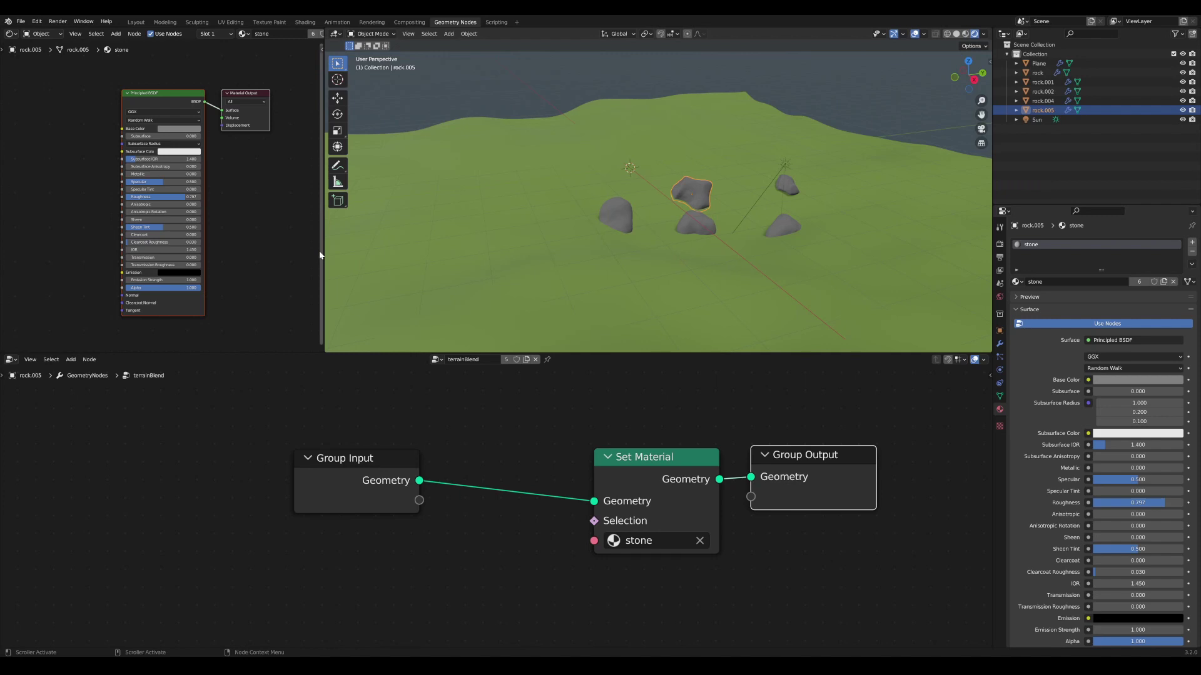
pyautogui.moveTo(323, 252); pyautogui.dragTo(448, 250)
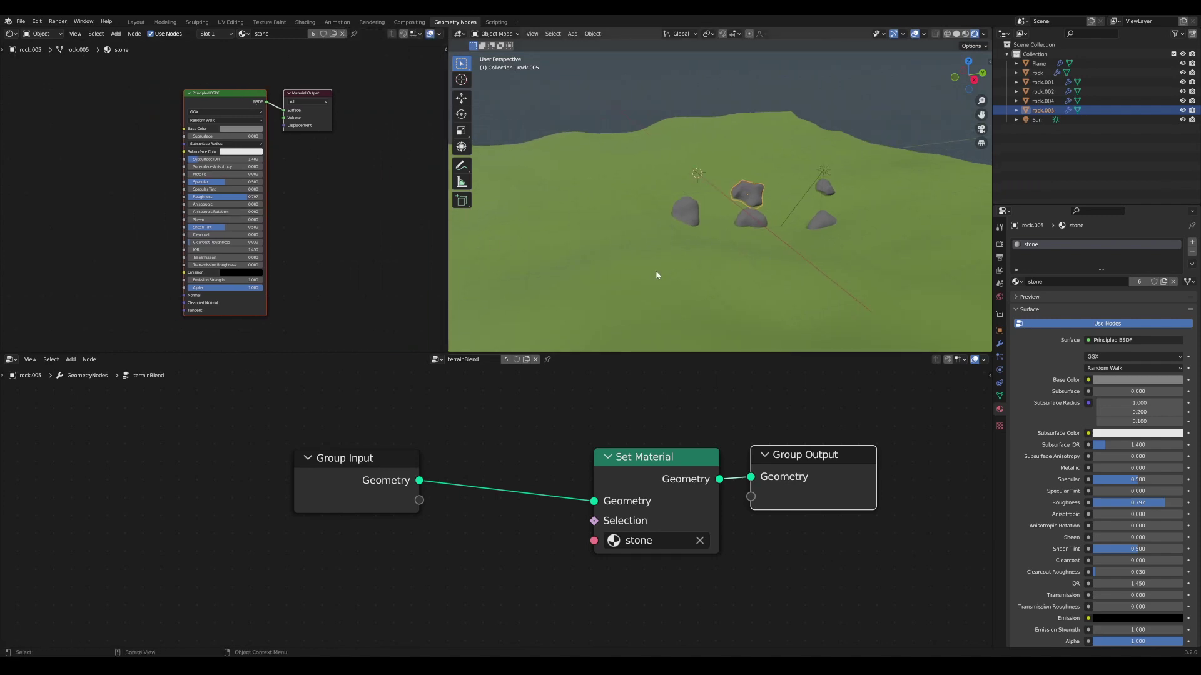
pyautogui.scroll(2, 656, 269)
pyautogui.moveTo(688, 272)
pyautogui.mouseDown(button='middle')
pyautogui.moveTo(693, 221)
pyautogui.moveTo(704, 242)
pyautogui.moveTo(678, 257)
pyautogui.mouseUp(button='middle')
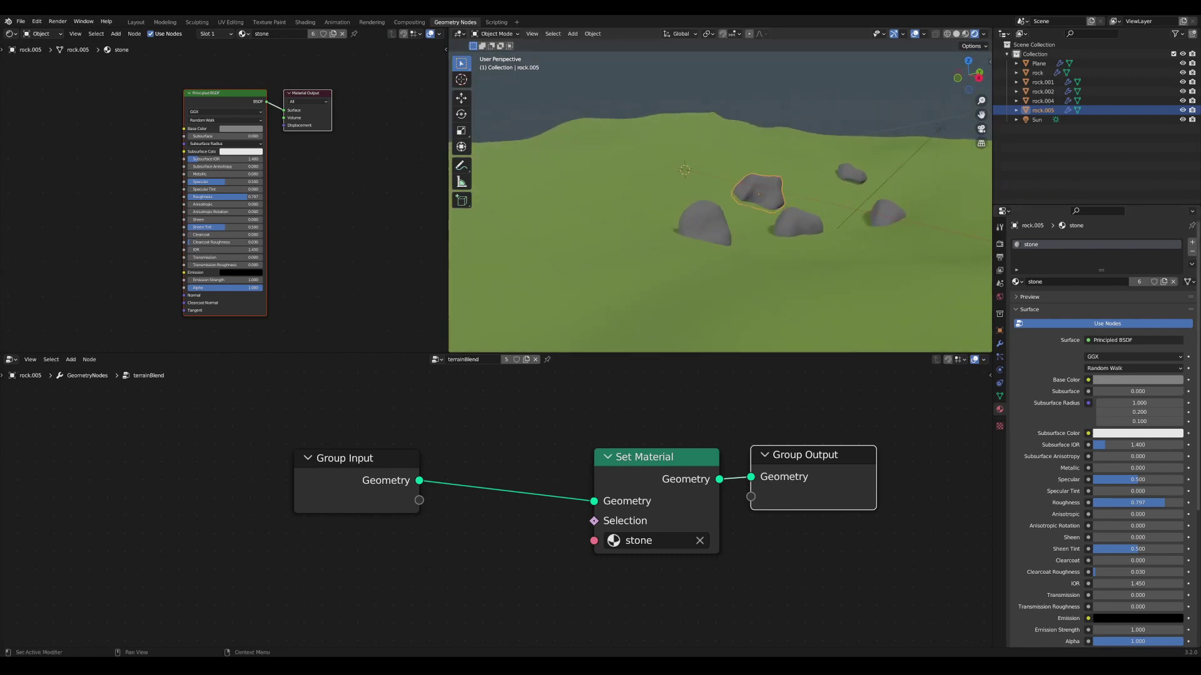
pyautogui.scroll(-2, 503, 507)
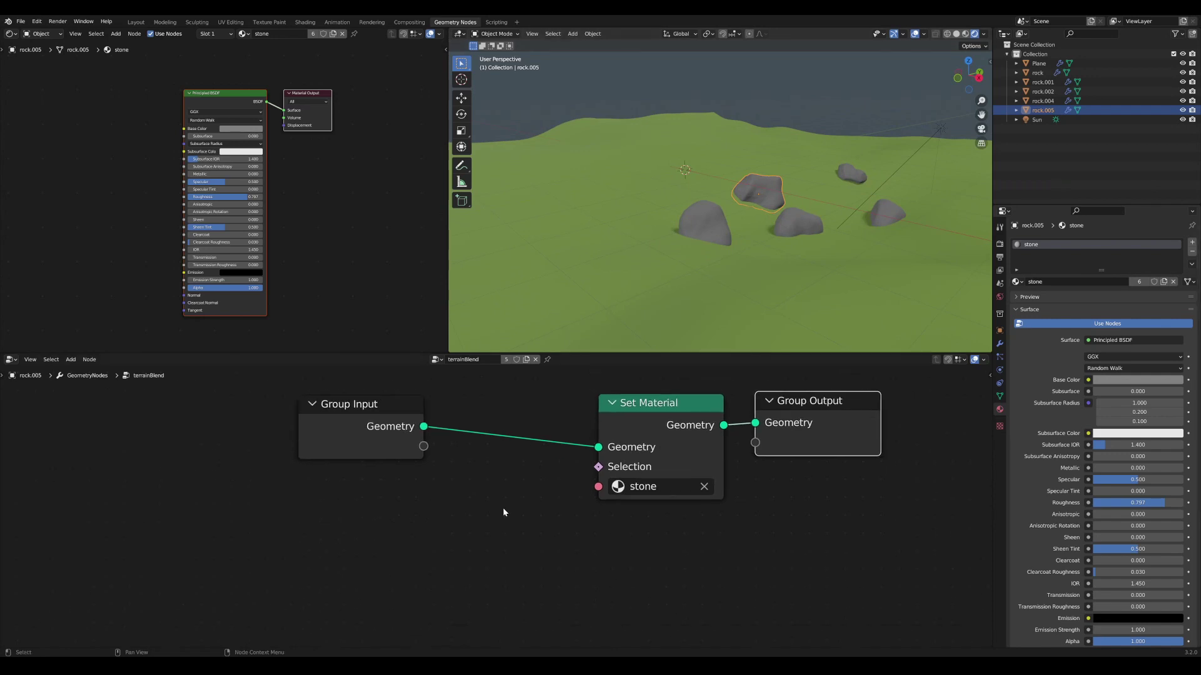
pyautogui.moveTo(503, 508)
pyautogui.mouseDown(button='middle')
pyautogui.moveTo(487, 494)
pyautogui.moveTo(495, 510)
pyautogui.mouseUp(button='middle')
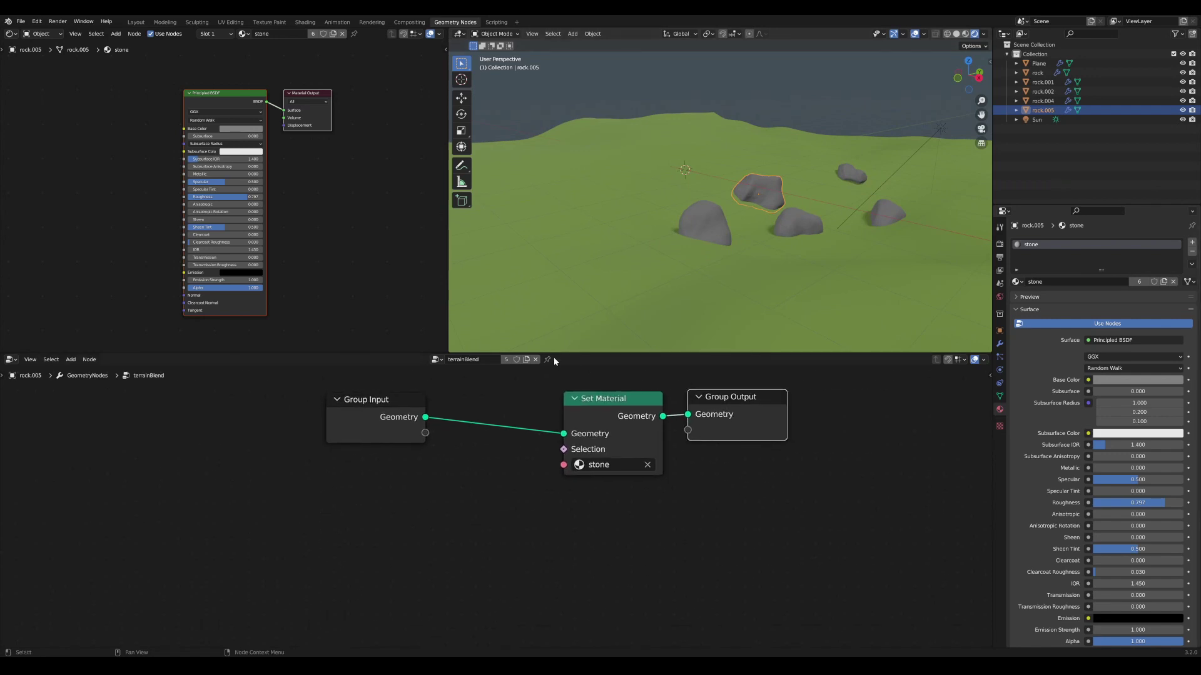
pyautogui.moveTo(556, 354); pyautogui.dragTo(556, 344)
# Add an Object Info node to terrainBlend with Plane as its object and the transform space set to Relative.
pyautogui.moveTo(451, 534); pyautogui.dragTo(461, 538, button='middle')
pyautogui.hotkey('shift', 'a')
pyautogui.press('s')
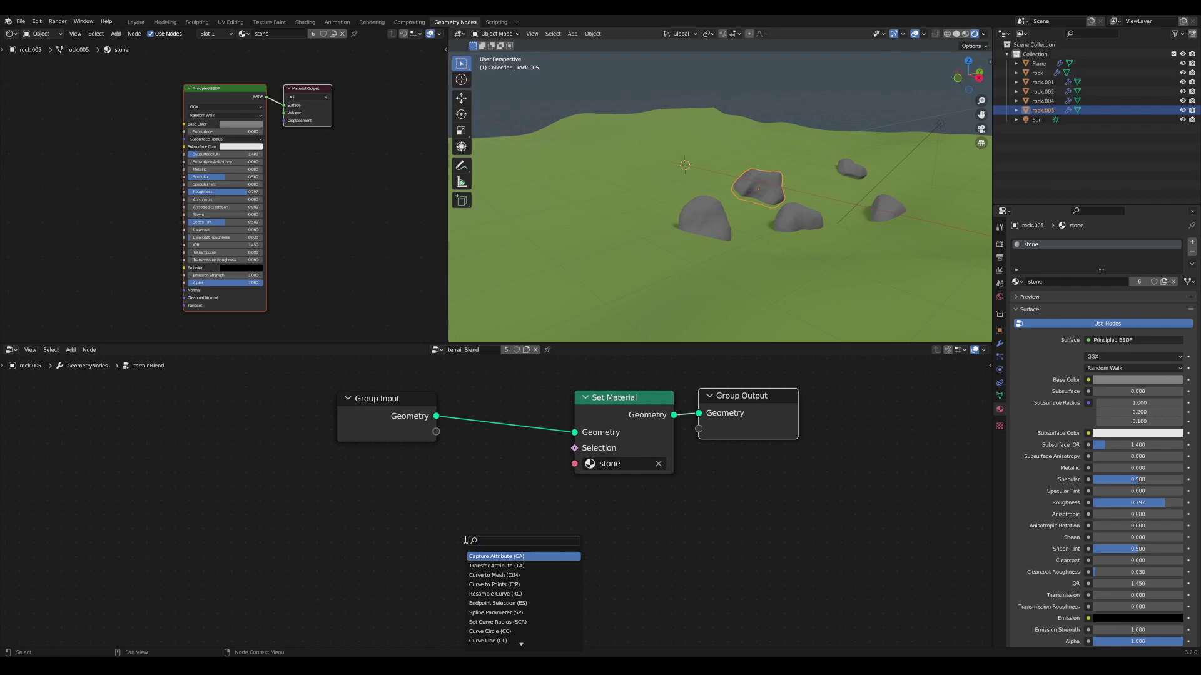
pyautogui.write('obj')
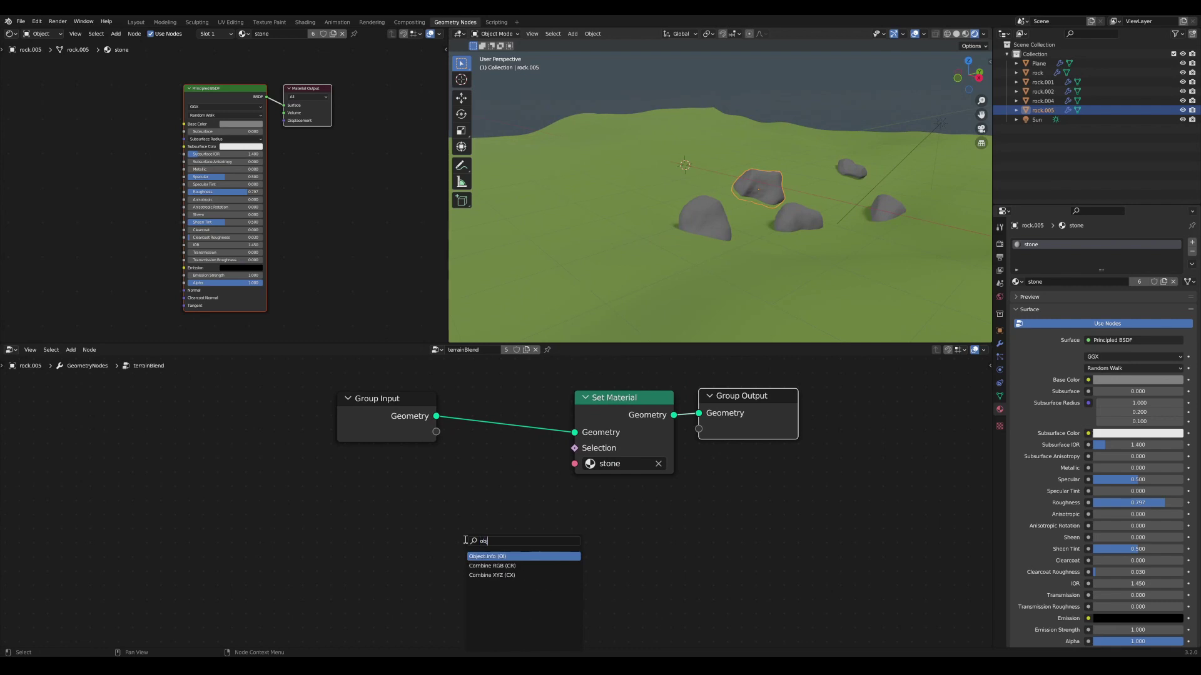
pyautogui.click(478, 555)
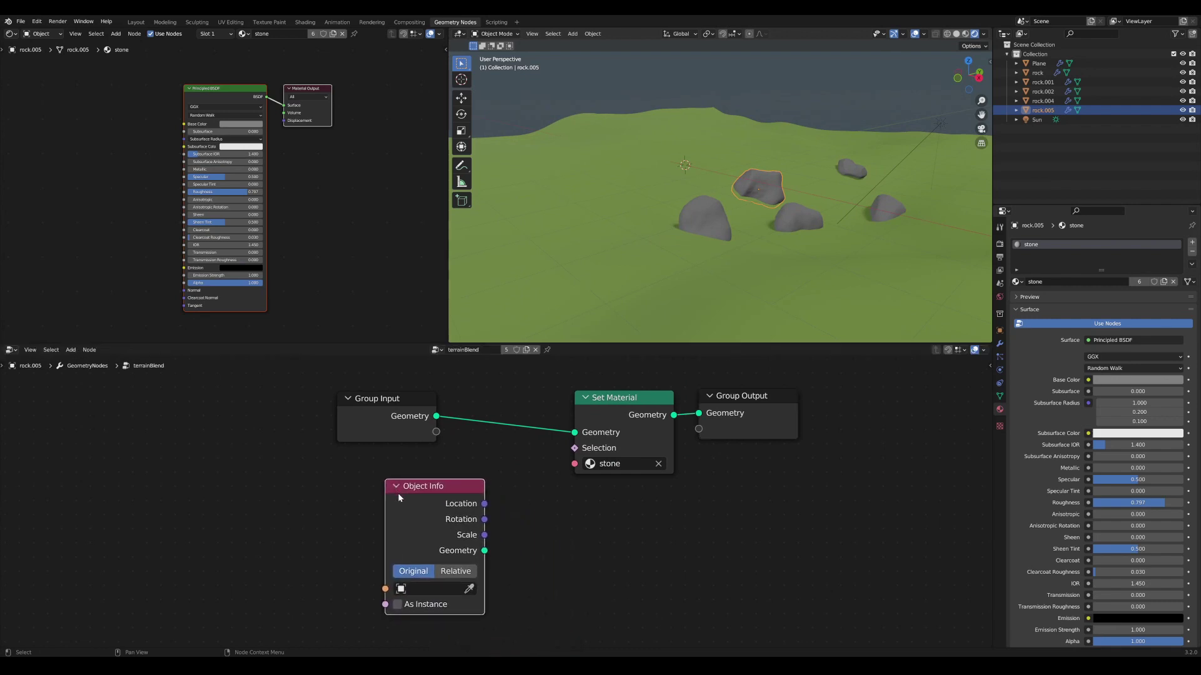
pyautogui.click(398, 493)
pyautogui.scroll(2, 456, 449)
pyautogui.click(457, 520)
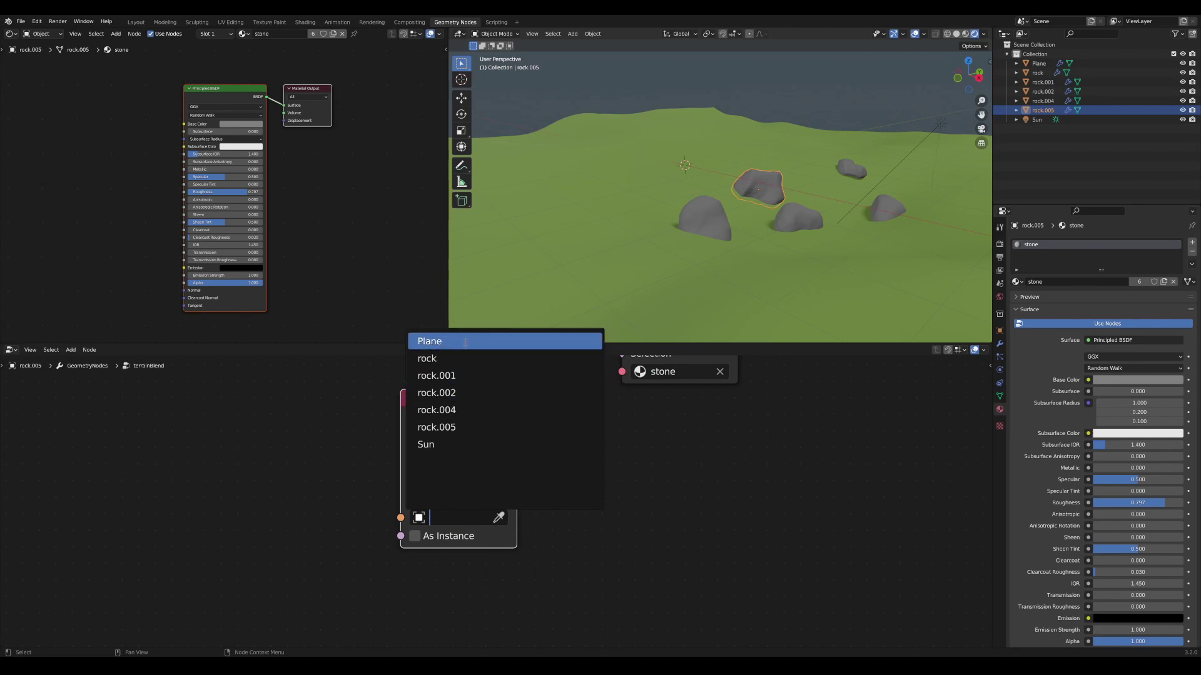
pyautogui.click(431, 341)
pyautogui.moveTo(470, 411); pyautogui.dragTo(446, 414)
pyautogui.click(451, 501)
# Move the Set Material and Group Output nodes farther from Group Input to make room for more nodes.
pyautogui.moveTo(525, 526); pyautogui.dragTo(413, 598, button='middle')
pyautogui.scroll(-1, 412, 598)
pyautogui.moveTo(499, 378); pyautogui.dragTo(793, 511)
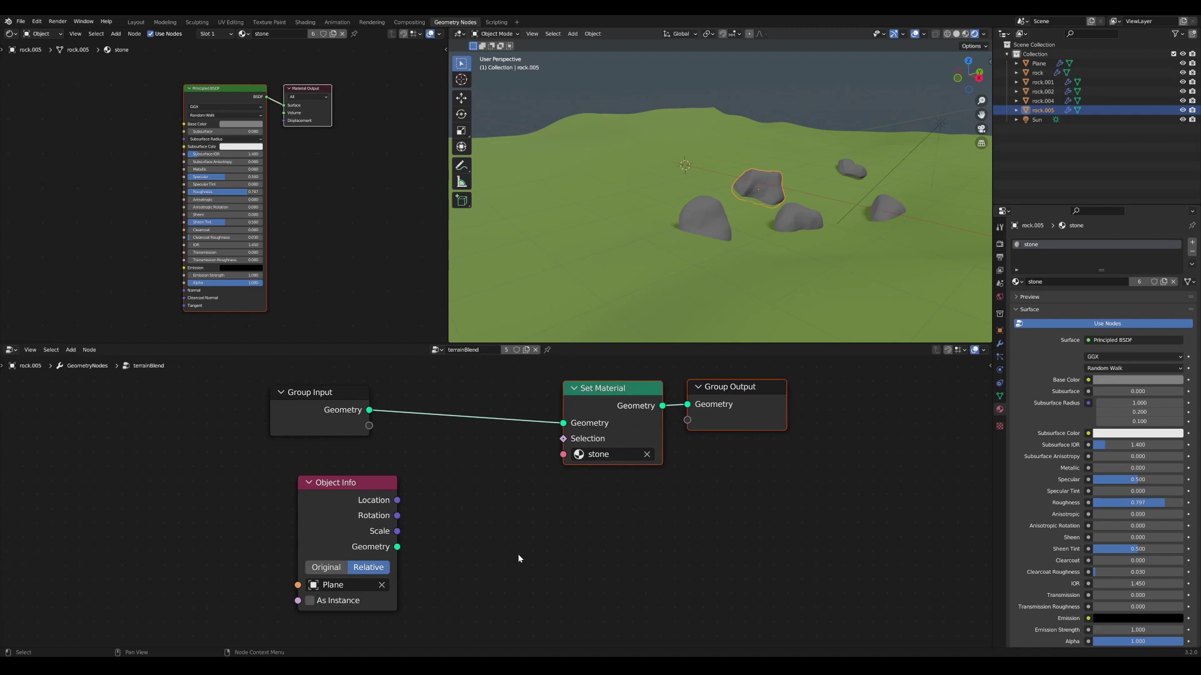
# Add a Geometry Proximity node and connect the Object Info node's Geometry output to its Target.
pyautogui.hotkey('shift', 'a')
pyautogui.write('prox')
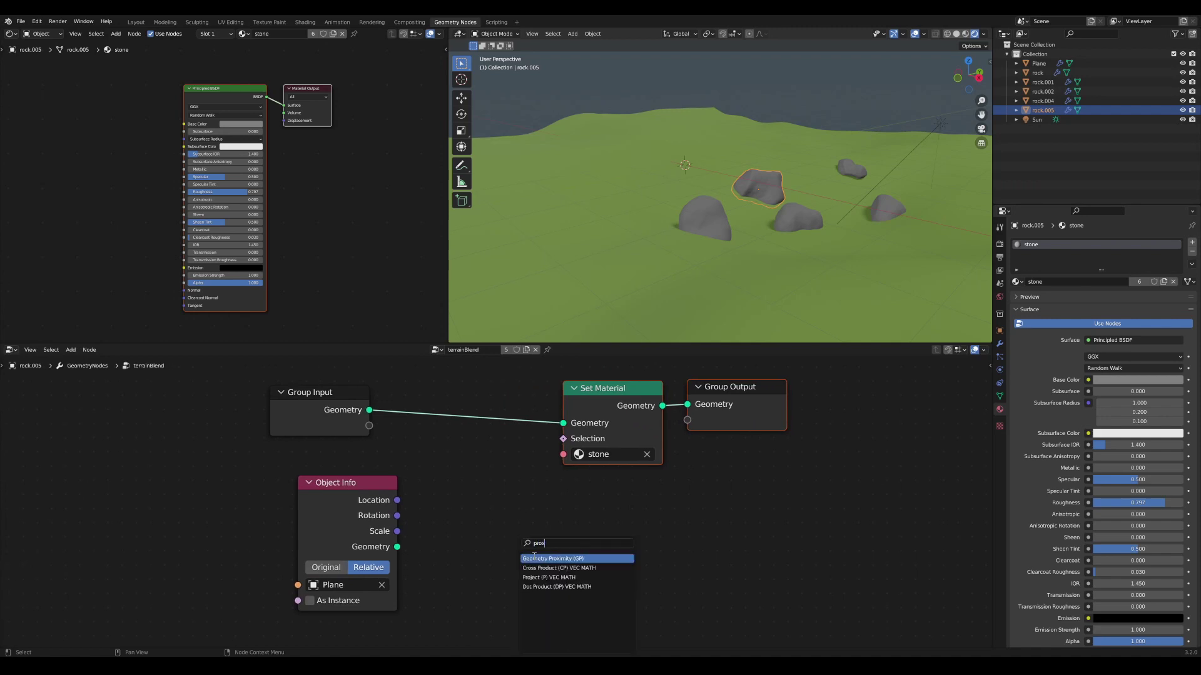
pyautogui.press('Return')
pyautogui.click(528, 555)
pyautogui.scroll(1, 391, 536)
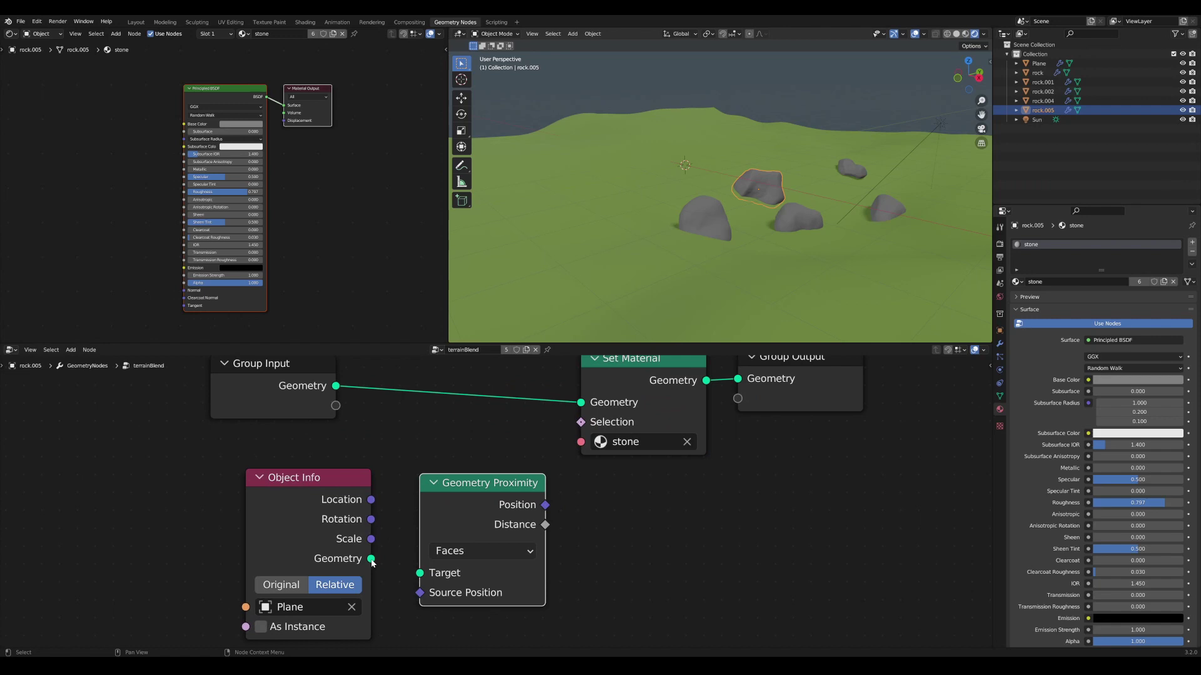
pyautogui.moveTo(371, 559); pyautogui.dragTo(420, 573)
pyautogui.scroll(-2, 628, 559)
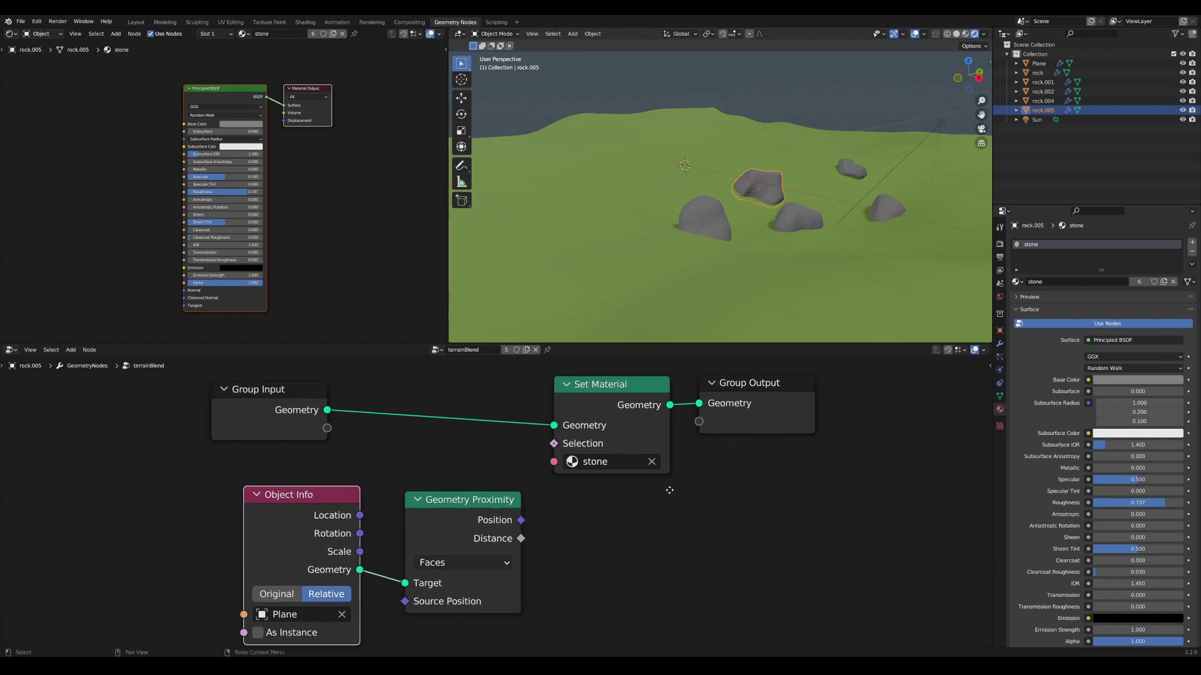
# Make more room in the tree and insert a Store Named Attribute node between Group Input and Set Material.
pyautogui.moveTo(627, 555); pyautogui.dragTo(655, 449)
pyautogui.moveTo(401, 550); pyautogui.dragTo(469, 544, button='middle')
pyautogui.scroll(2, 501, 539)
pyautogui.moveTo(568, 529); pyautogui.dragTo(547, 532, button='middle')
pyautogui.hotkey('shift', 'a')
pyautogui.write('s')
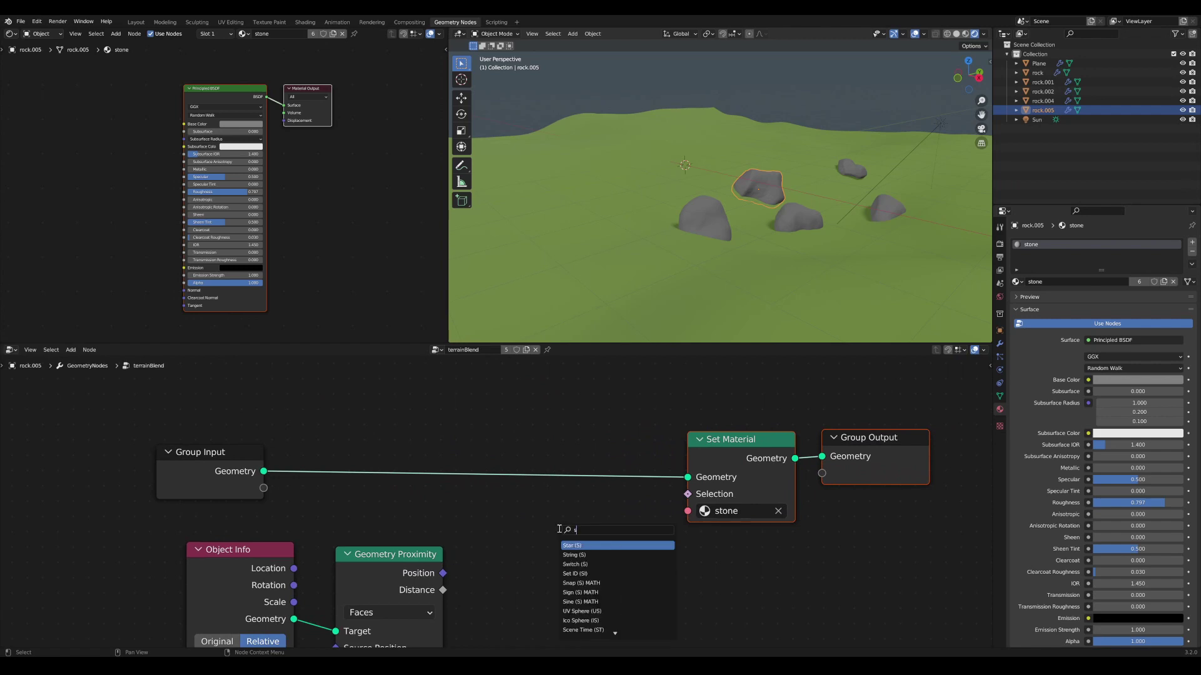
pyautogui.write('store')
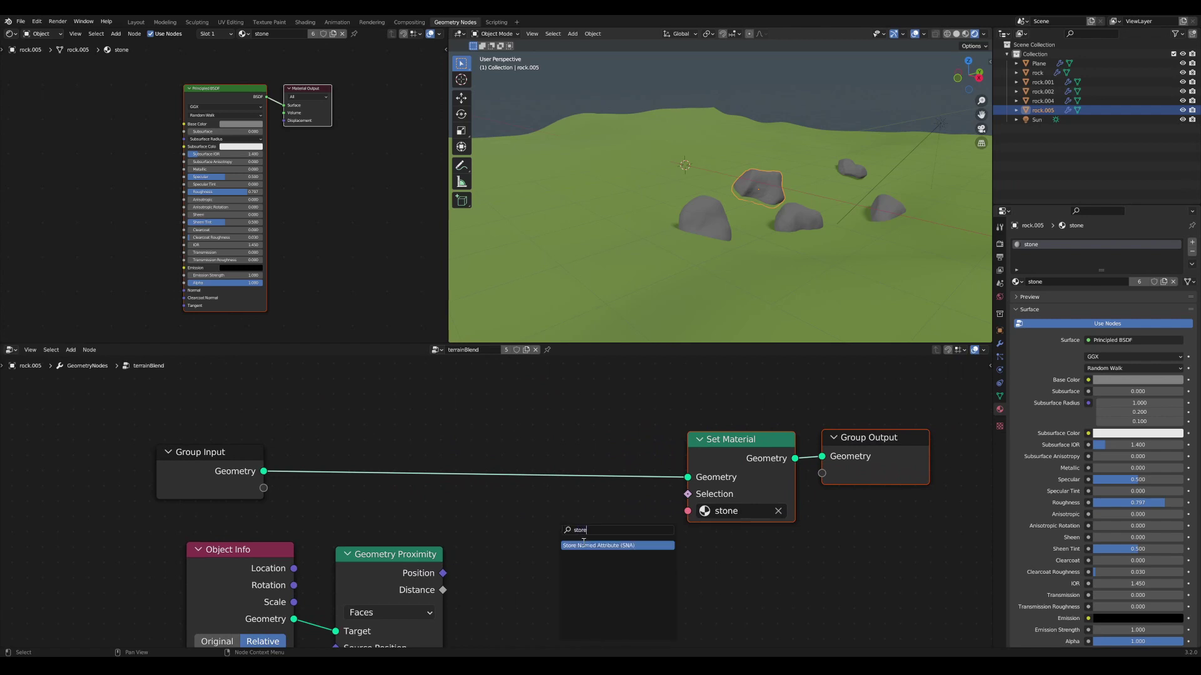
pyautogui.press('Return')
pyautogui.click(556, 498)
pyautogui.scroll(2, 490, 556)
pyautogui.moveTo(491, 556); pyautogui.dragTo(468, 497, button='middle')
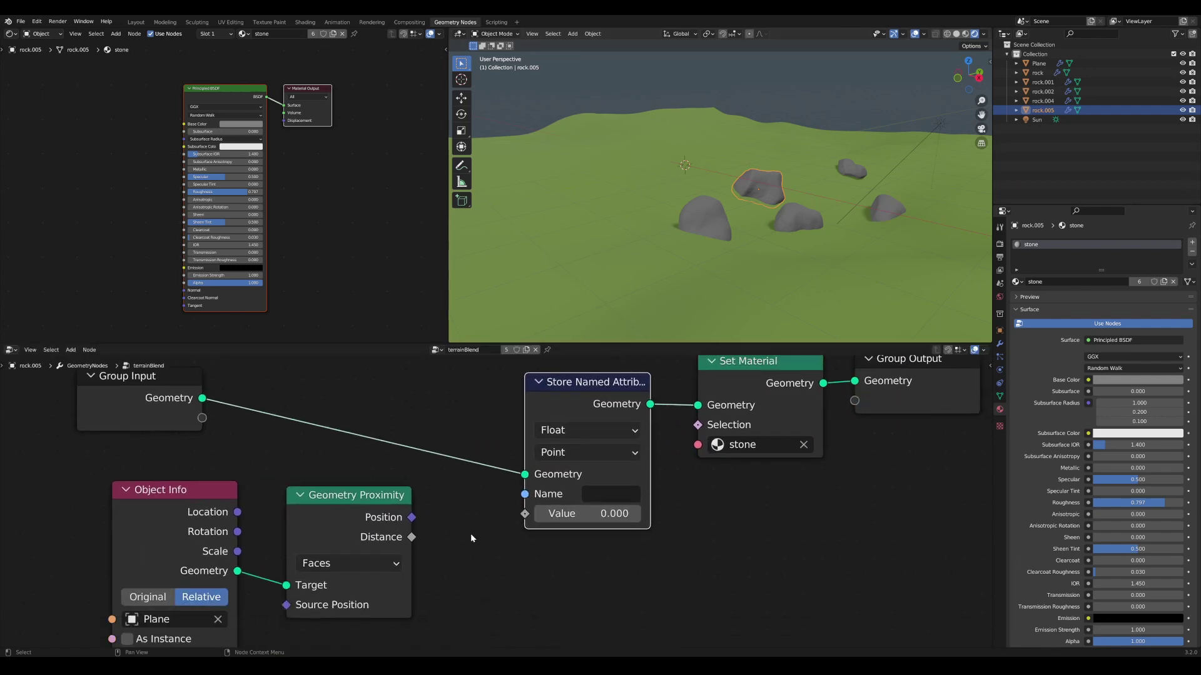
# Connect the proximity Distance to the Store Named Attribute node's Value and name the attribute "distance".
pyautogui.moveTo(412, 538); pyautogui.dragTo(525, 514)
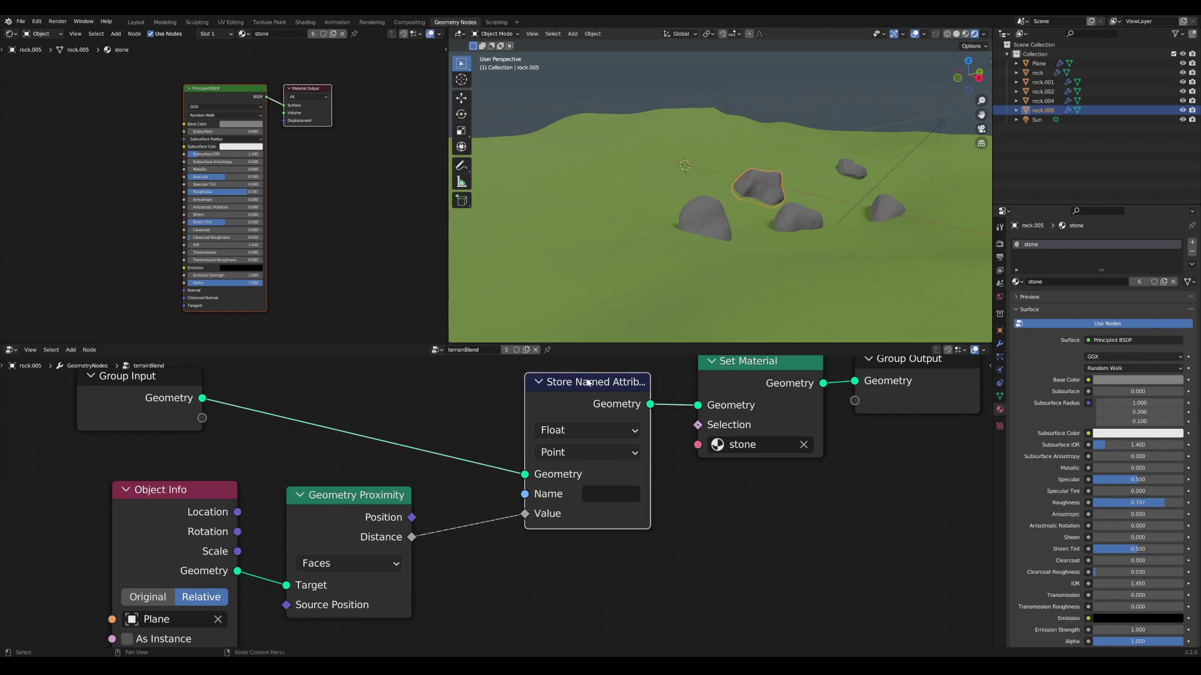
pyautogui.moveTo(599, 483); pyautogui.dragTo(595, 480)
pyautogui.click(600, 489)
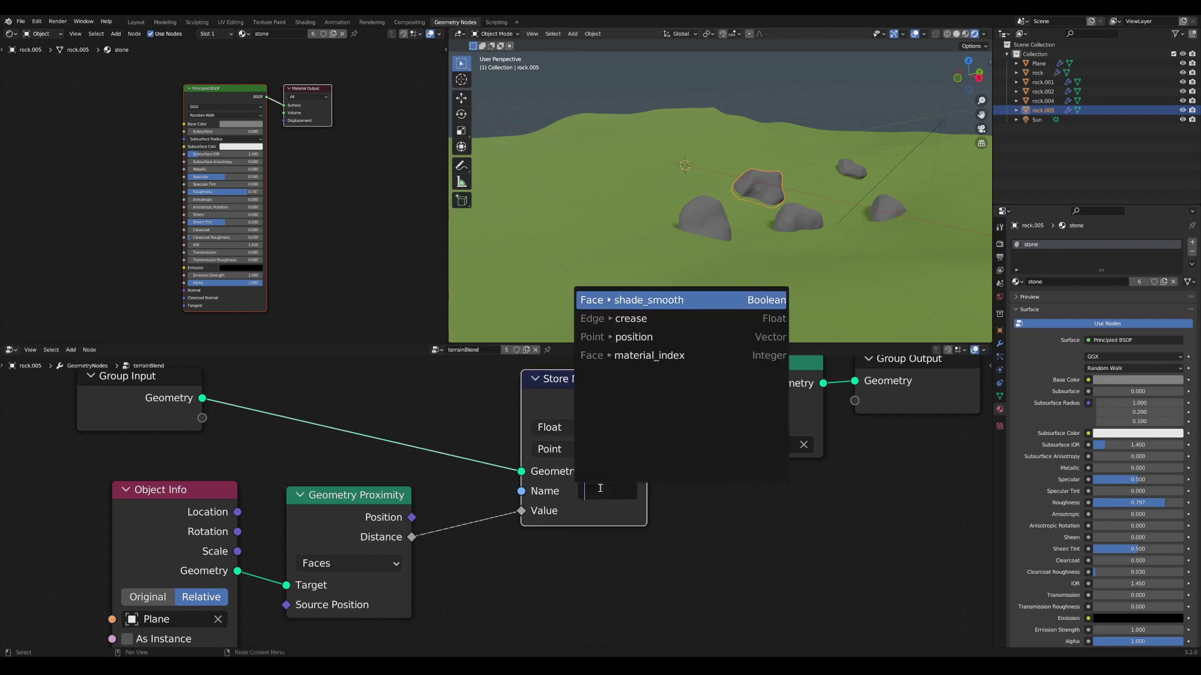
pyautogui.write('distance')
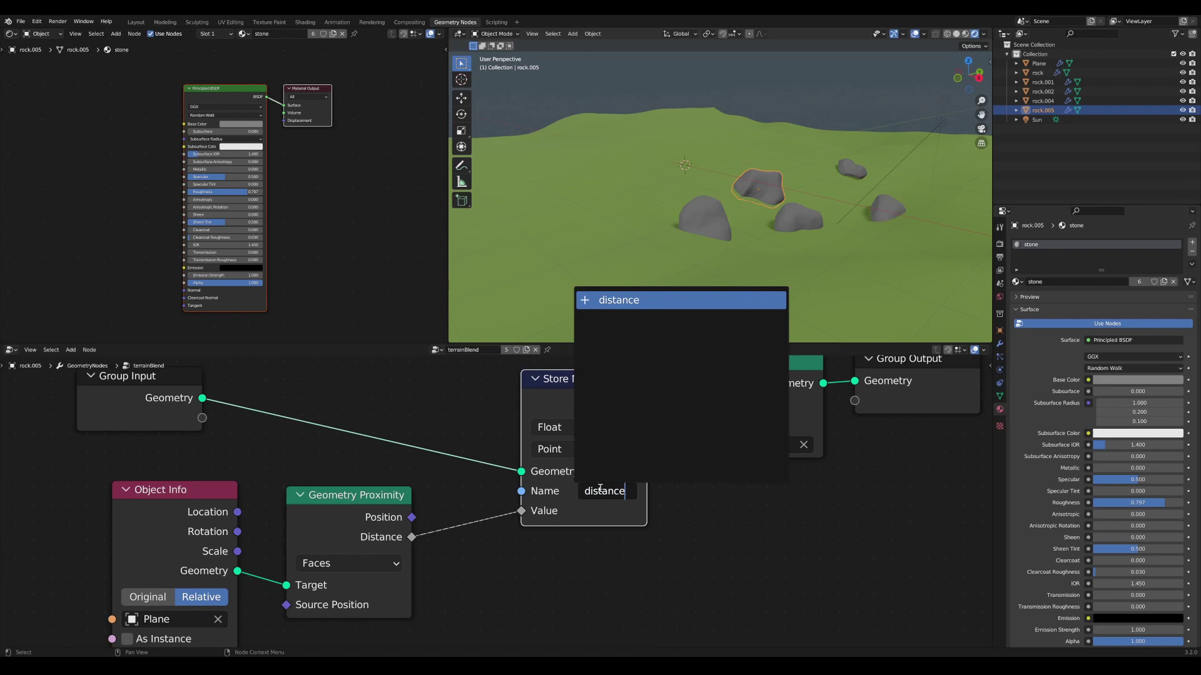
pyautogui.press('Return')
# Add an Attribute node to the stone material's shader nodes and set its name to "distance".
pyautogui.scroll(-5, 119, 191)
pyautogui.scroll(4, 259, 195)
pyautogui.moveTo(118, 191); pyautogui.dragTo(174, 181, button='middle')
pyautogui.scroll(2, 206, 179)
pyautogui.press('Tab')
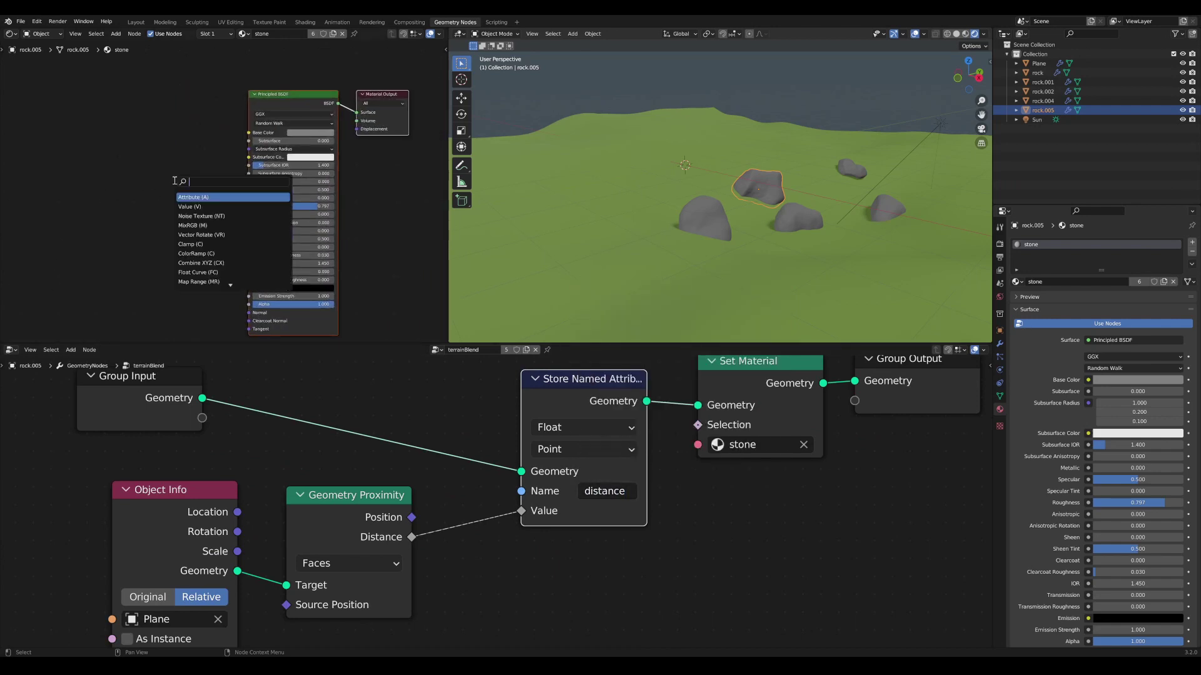
pyautogui.click(205, 197)
pyautogui.click(175, 198)
pyautogui.scroll(4, 197, 204)
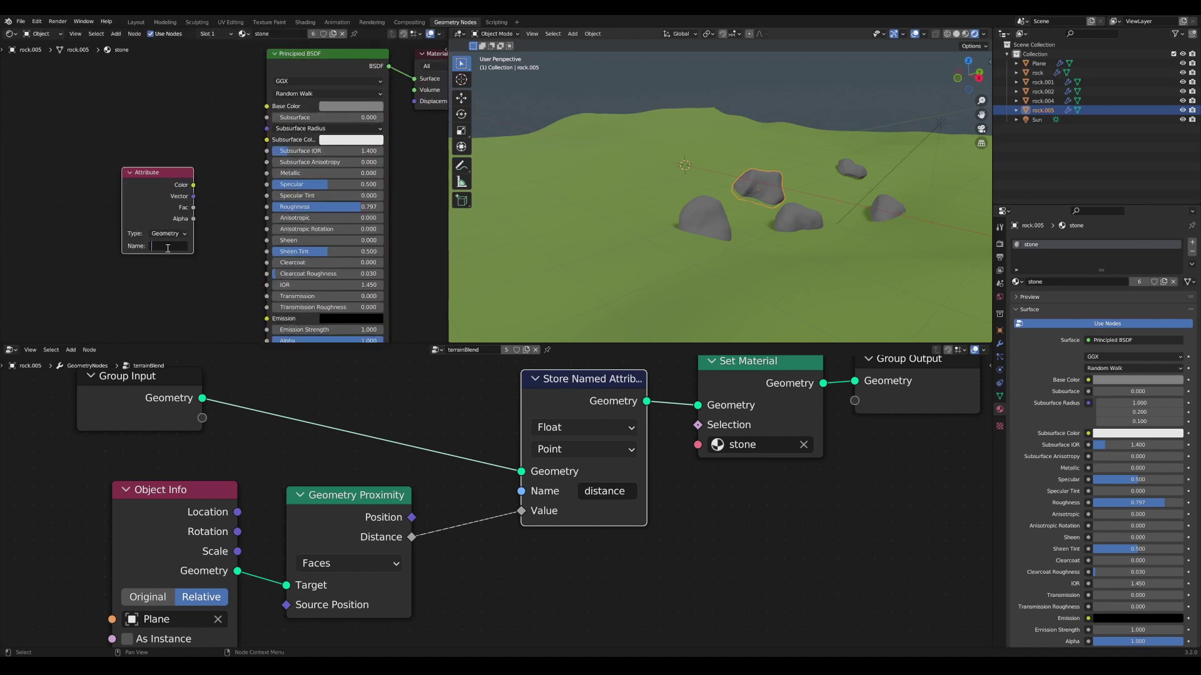
# Preview the Attribute node's Color output on the rocks through a Viewer and select rock.001.
pyautogui.keyDown('ctrl'); pyautogui.keyDown('shift'); pyautogui.click(151, 176); pyautogui.keyUp('shift'); pyautogui.keyUp('ctrl')
pyautogui.moveTo(763, 221); pyautogui.dragTo(726, 272, button='middle')
pyautogui.click(745, 225)
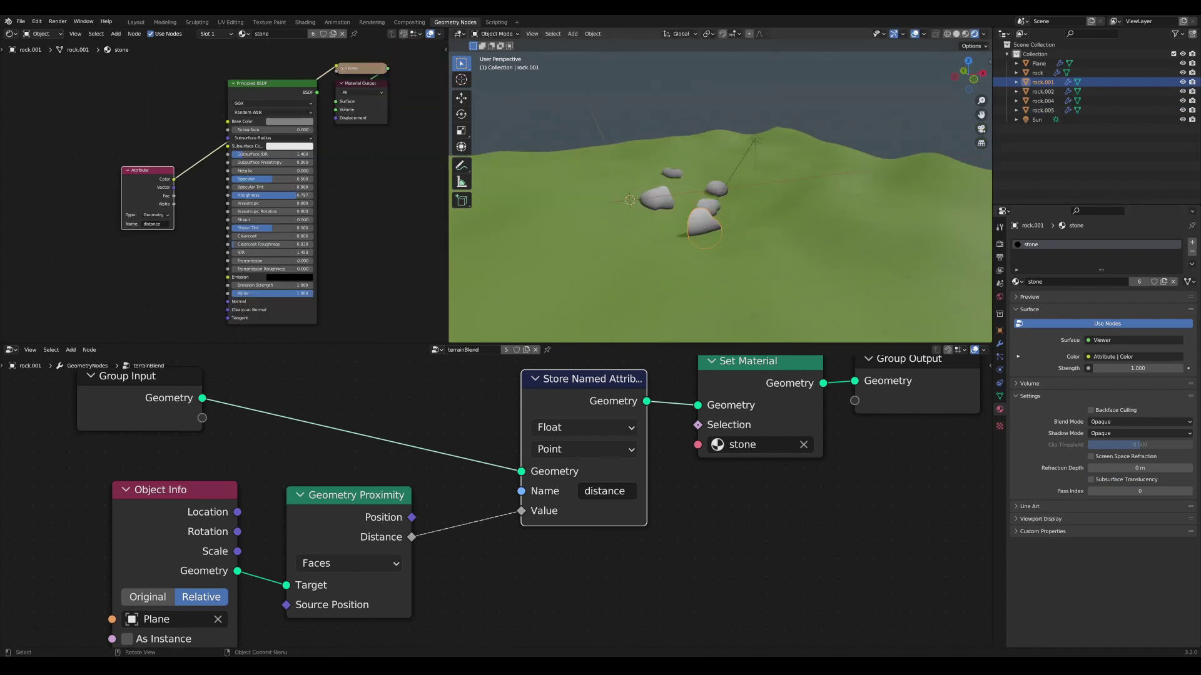
# Move the Attribute node higher in the stone material's node tree, clear of the Principled BSDF.
pyautogui.moveTo(746, 219)
pyautogui.mouseDown(button='middle')
pyautogui.moveTo(760, 216)
pyautogui.moveTo(749, 213)
pyautogui.mouseUp(button='middle')
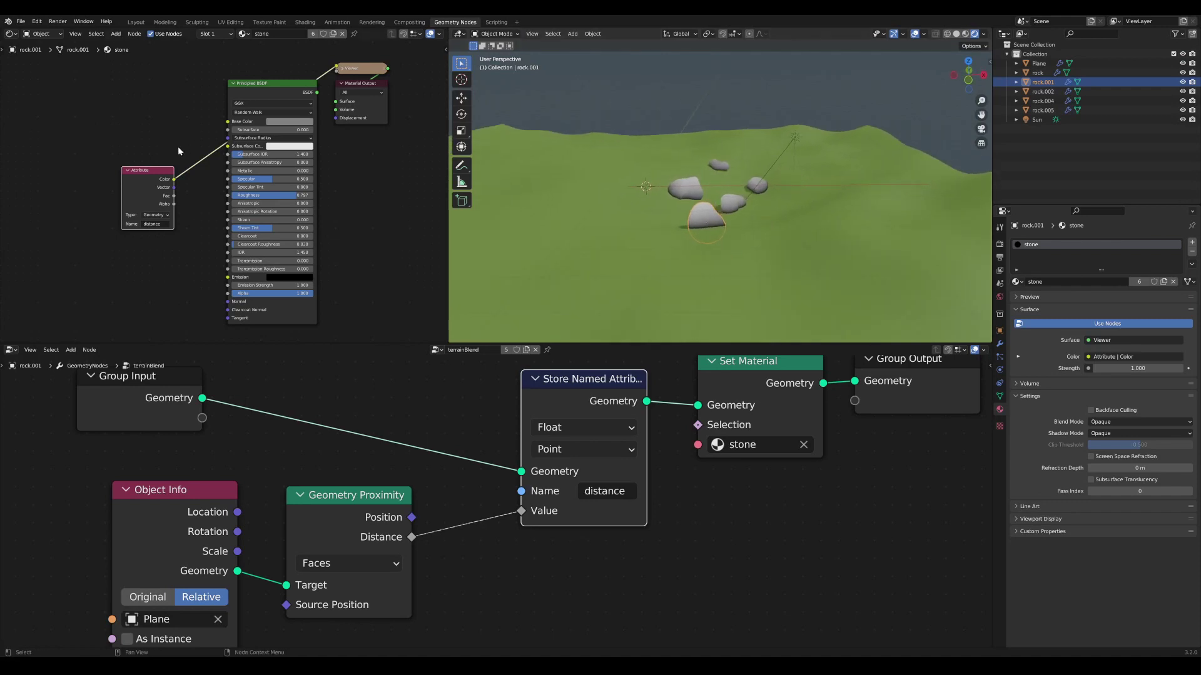
pyautogui.moveTo(662, 233); pyautogui.dragTo(688, 225, button='middle')
pyautogui.moveTo(162, 170); pyautogui.dragTo(153, 91)
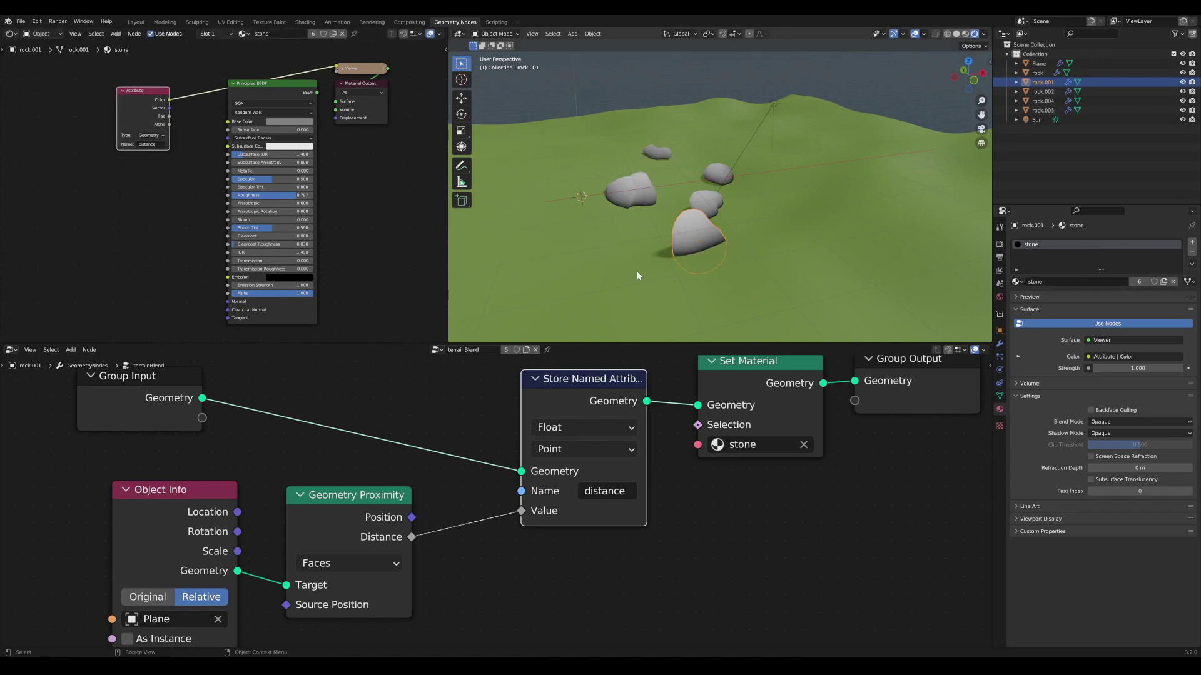
# Select the terrain plane and copy the green Principled BSDF node from its ground material.
pyautogui.click(636, 271)
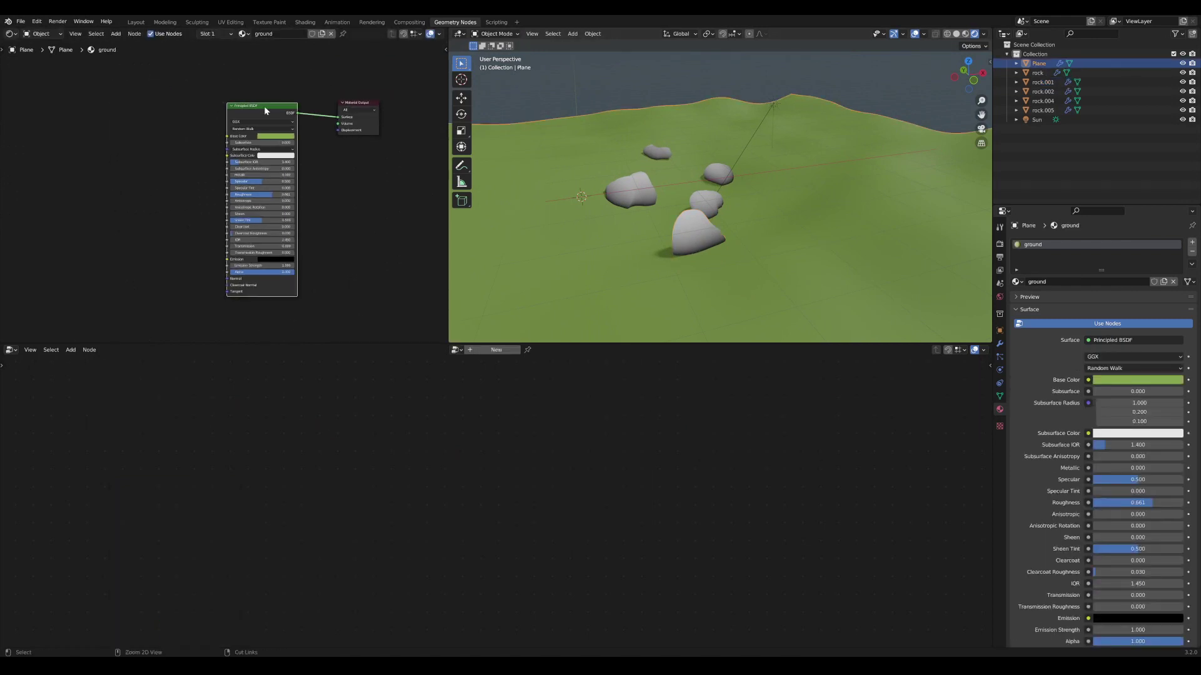
pyautogui.scroll(3, 594, 280)
pyautogui.scroll(-2, 594, 280)
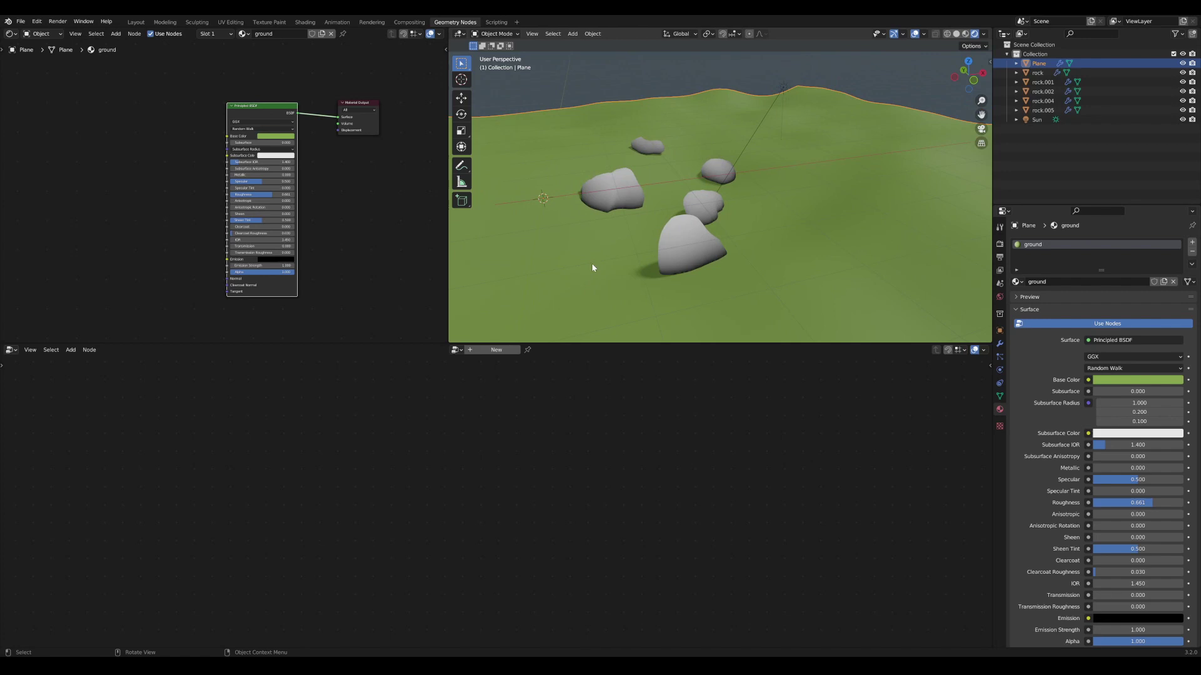
pyautogui.moveTo(257, 111); pyautogui.dragTo(259, 109)
pyautogui.scroll(-1, 535, 233)
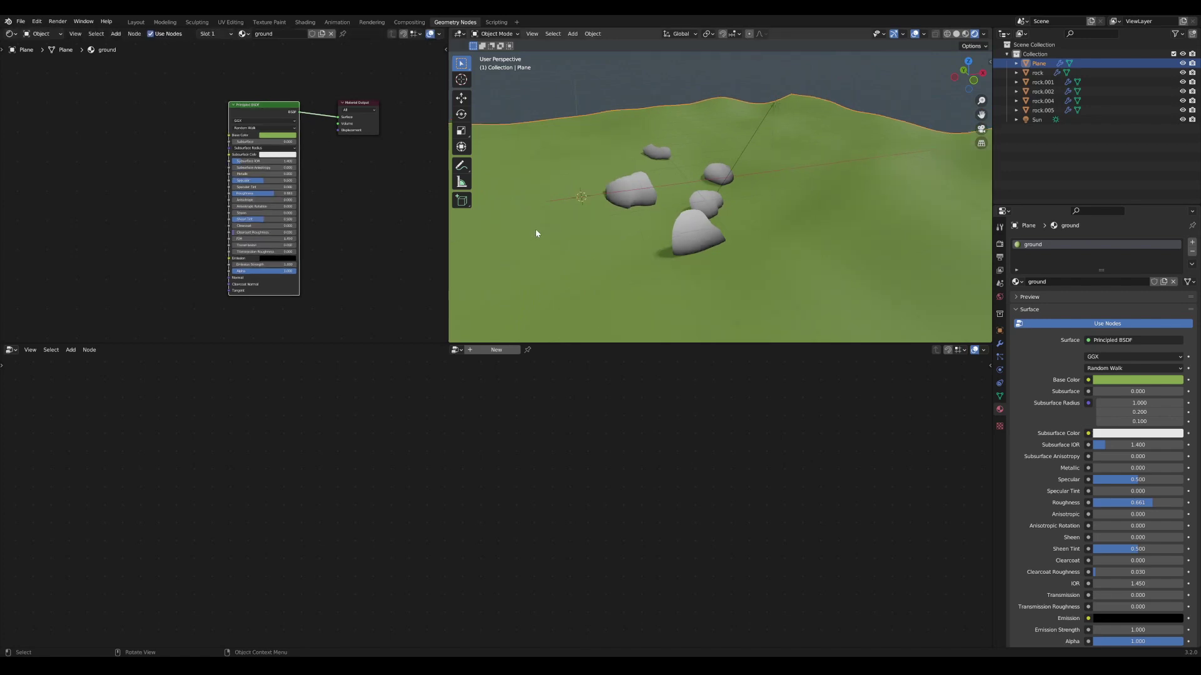
# Rearrange the stone material's nodes on rock.001 and paste the ground Principled BSDF node among them.
pyautogui.click(696, 228)
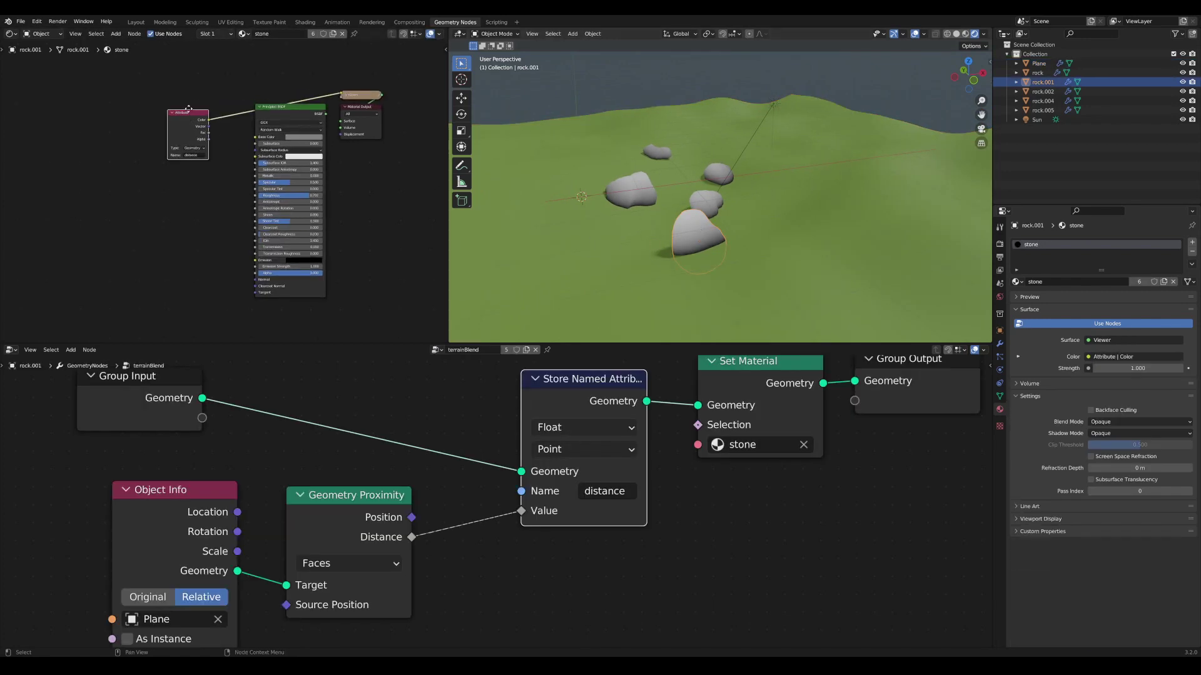
pyautogui.moveTo(188, 110); pyautogui.dragTo(197, 80)
pyautogui.moveTo(284, 107); pyautogui.dragTo(195, 141)
pyautogui.moveTo(286, 214); pyautogui.dragTo(331, 211, button='middle')
pyautogui.scroll(-1, 318, 184)
pyautogui.hotkey('ctrl', 'v')
pyautogui.scroll(-3, 331, 212)
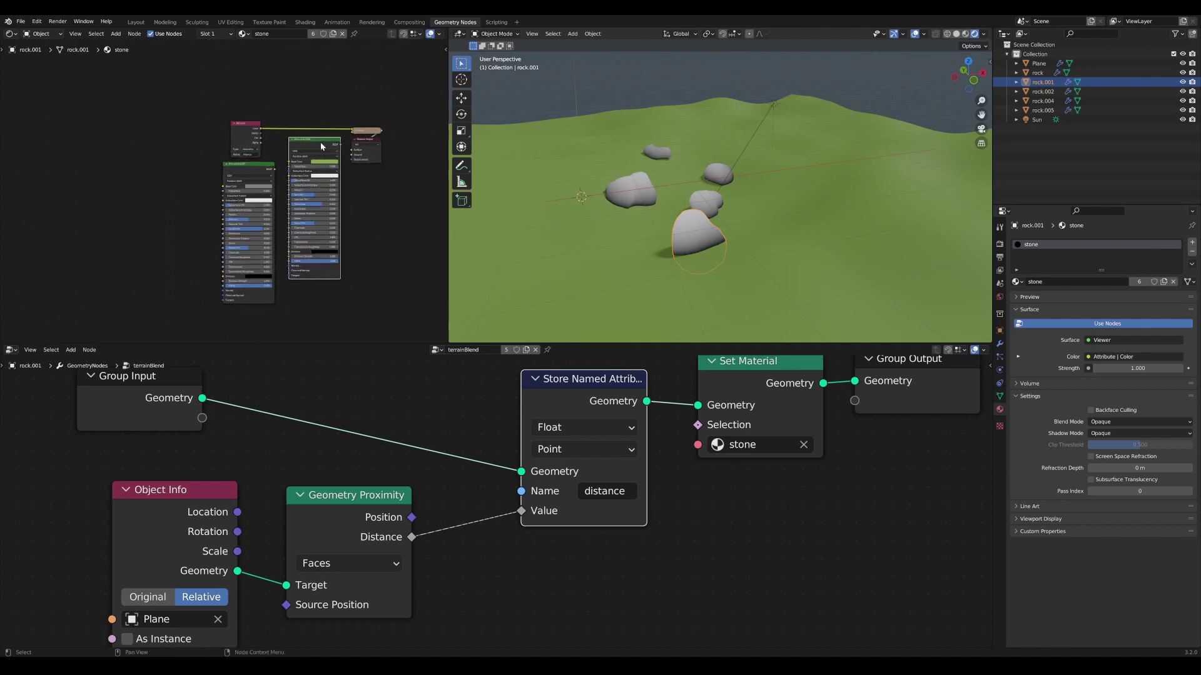
pyautogui.moveTo(321, 143); pyautogui.dragTo(316, 222)
# Add a Mix Shader node and connect the stone and ground Principled BSDF outputs to its two Shader inputs.
pyautogui.scroll(3, 341, 210)
pyautogui.moveTo(372, 192); pyautogui.dragTo(329, 186, button='middle')
pyautogui.press('Tab')
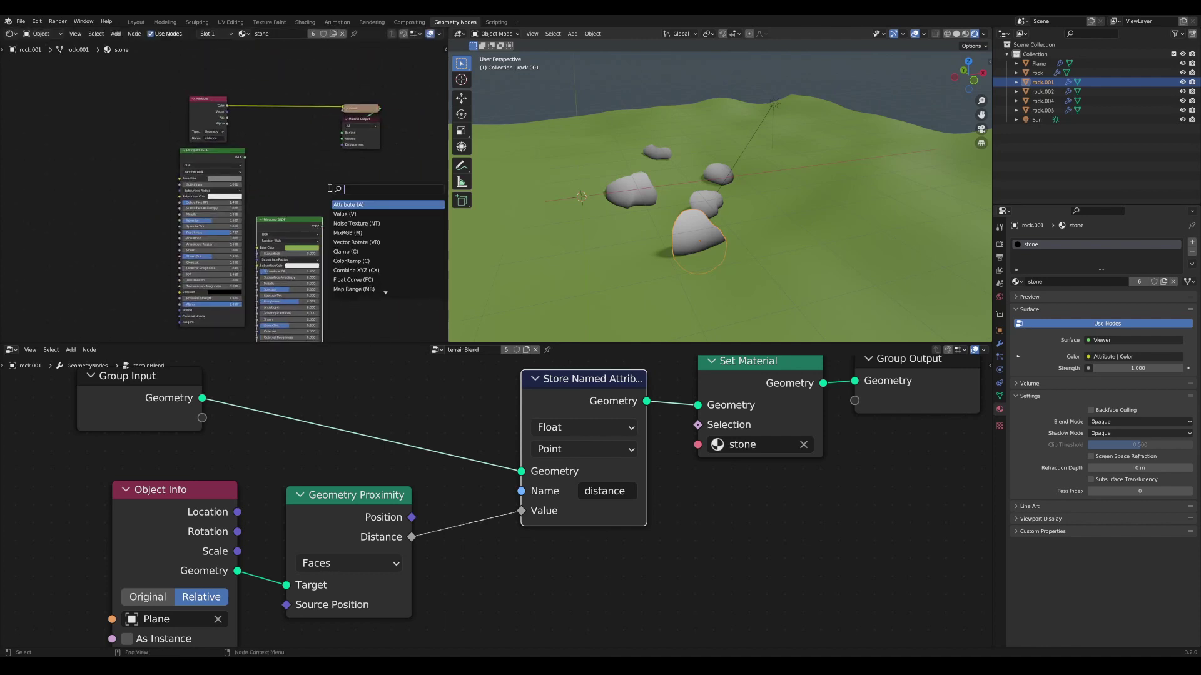
pyautogui.write('mix')
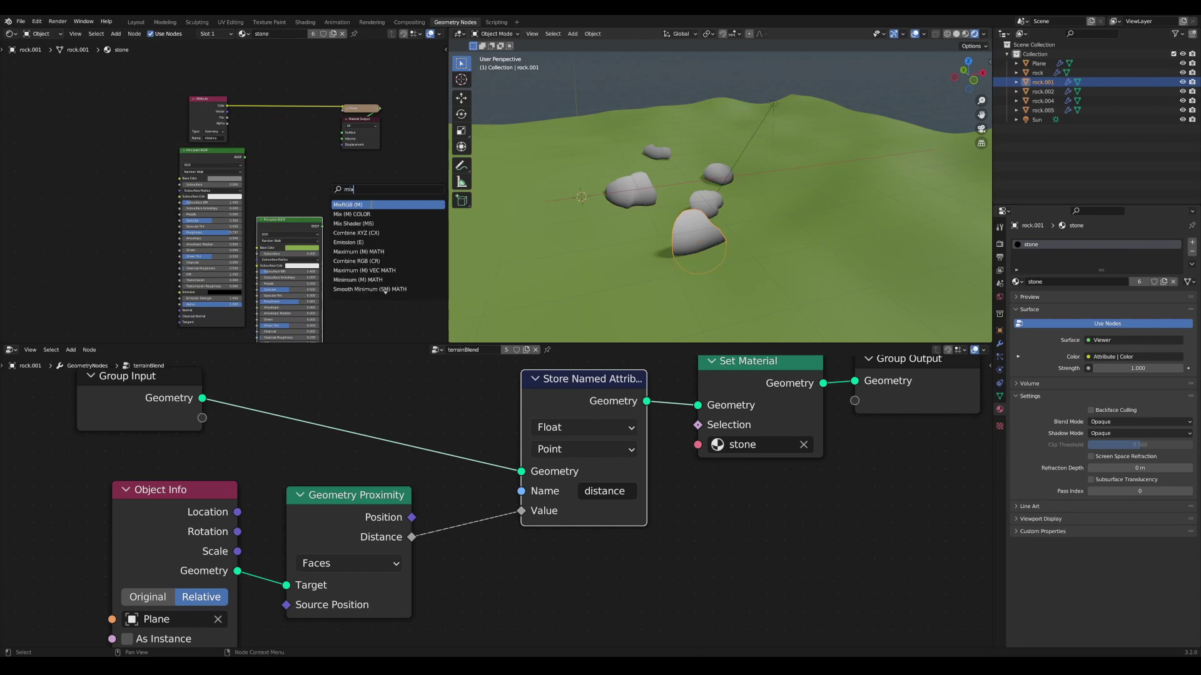
pyautogui.click(371, 223)
pyautogui.click(378, 196)
pyautogui.keyDown('alt'); pyautogui.moveTo(226, 176); pyautogui.dragTo(361, 182, button='right'); pyautogui.keyUp('alt')
pyautogui.keyDown('alt'); pyautogui.moveTo(312, 246); pyautogui.dragTo(366, 183, button='right'); pyautogui.keyUp('alt')
pyautogui.scroll(2, 313, 165)
pyautogui.moveTo(302, 161); pyautogui.dragTo(285, 172, button='middle')
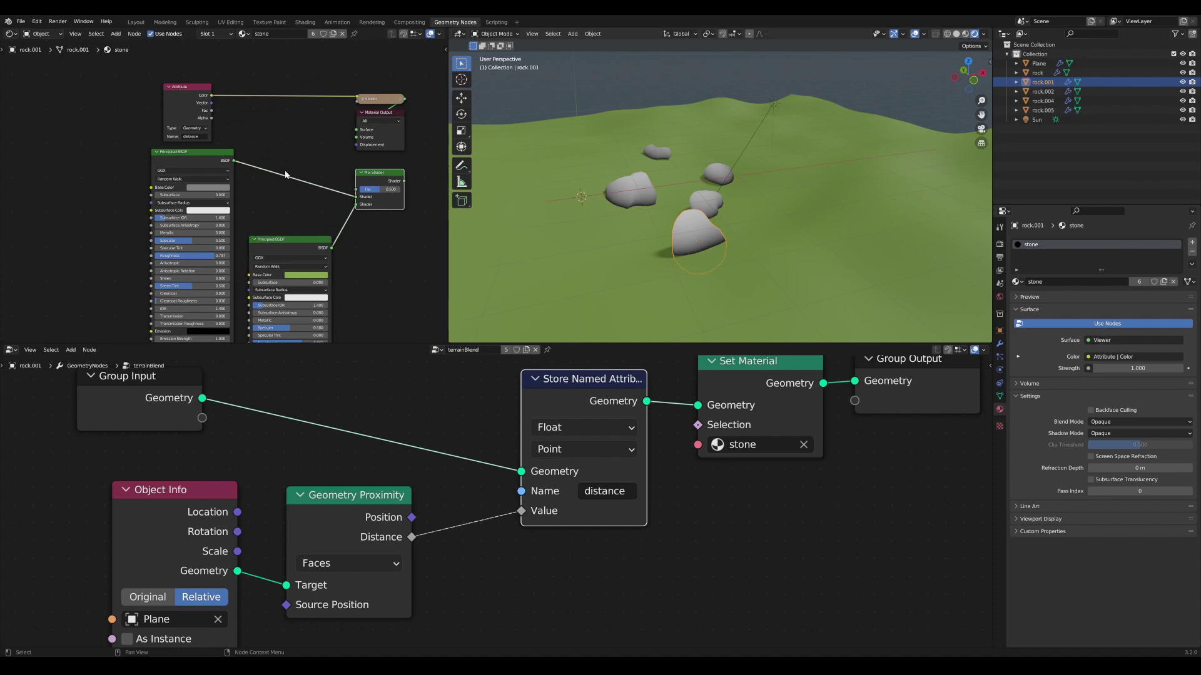
# Connect the Attribute's Fac to the Mix Shader's Fac, send the mix to the Material Output, and move the output node farther away.
pyautogui.moveTo(212, 110); pyautogui.dragTo(356, 189)
pyautogui.keyDown('ctrl'); pyautogui.keyDown('shift'); pyautogui.click(384, 172); pyautogui.keyUp('shift'); pyautogui.keyUp('ctrl')
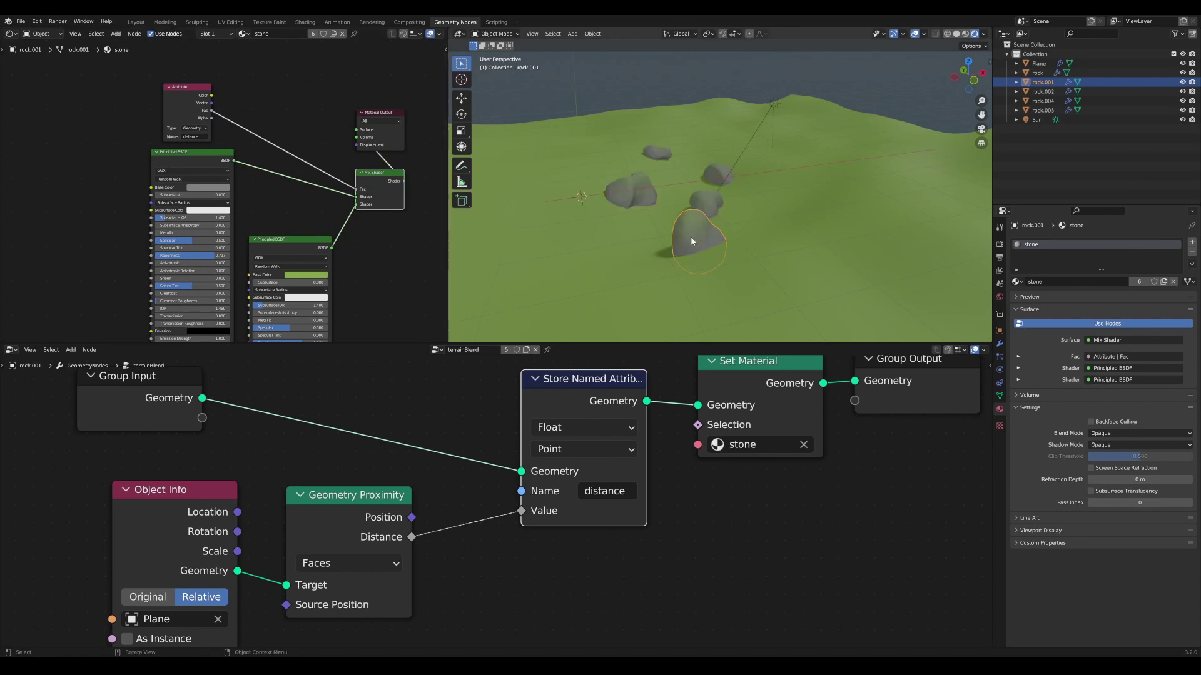
pyautogui.moveTo(407, 151); pyautogui.dragTo(261, 148, button='middle')
pyautogui.scroll(-1, 261, 148)
pyautogui.moveTo(240, 118); pyautogui.dragTo(372, 145)
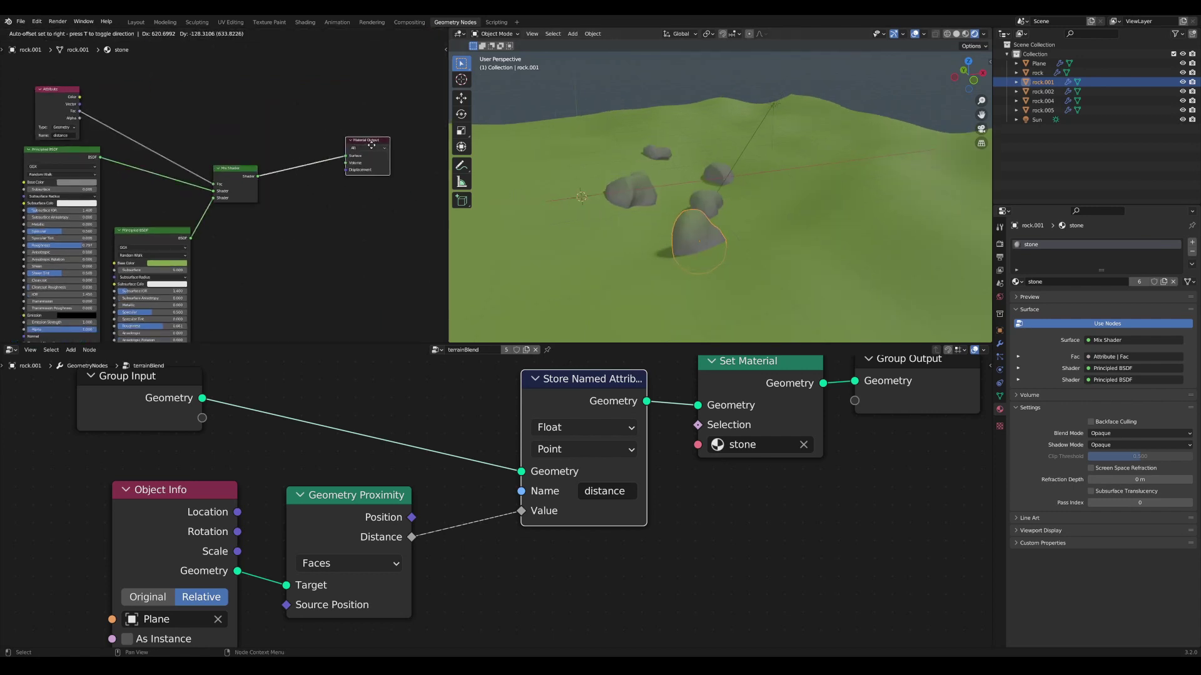
# Move the green ground Principled BSDF node below the stone one to free space before the Mix Shader.
pyautogui.scroll(3, 188, 225)
pyautogui.moveTo(155, 241); pyautogui.dragTo(355, 182, button='middle')
pyautogui.scroll(-5, 278, 240)
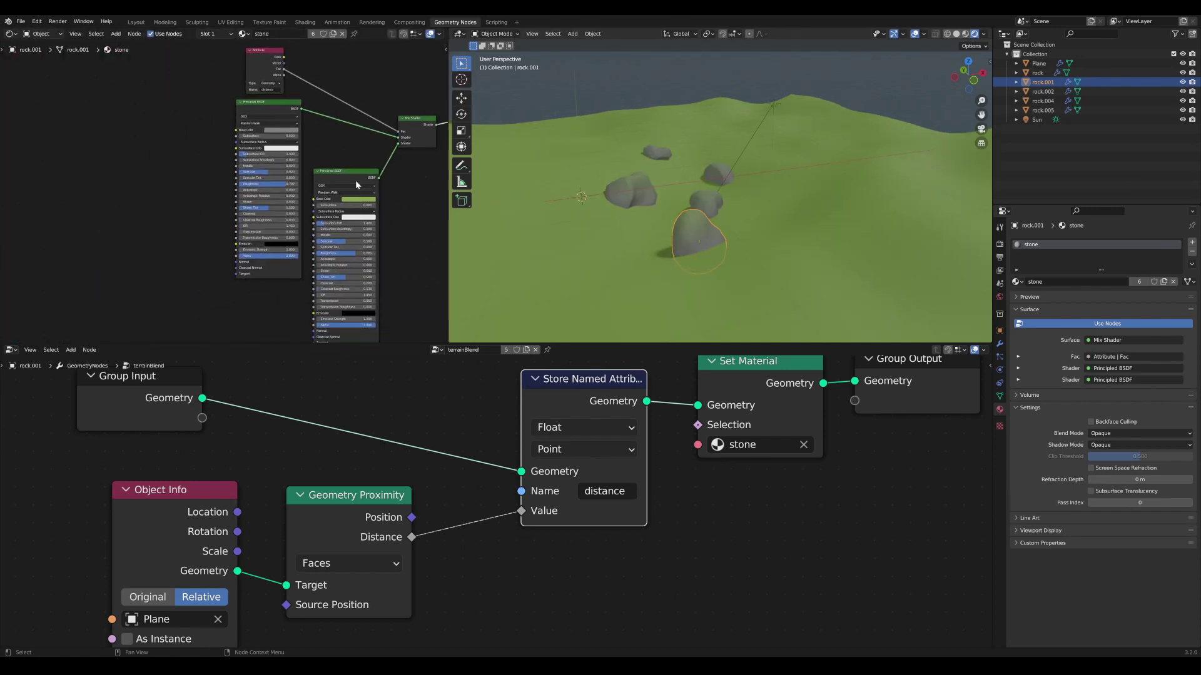
pyautogui.moveTo(354, 177); pyautogui.dragTo(276, 287)
pyautogui.moveTo(250, 86); pyautogui.dragTo(222, 181, button='middle')
pyautogui.scroll(4, 223, 181)
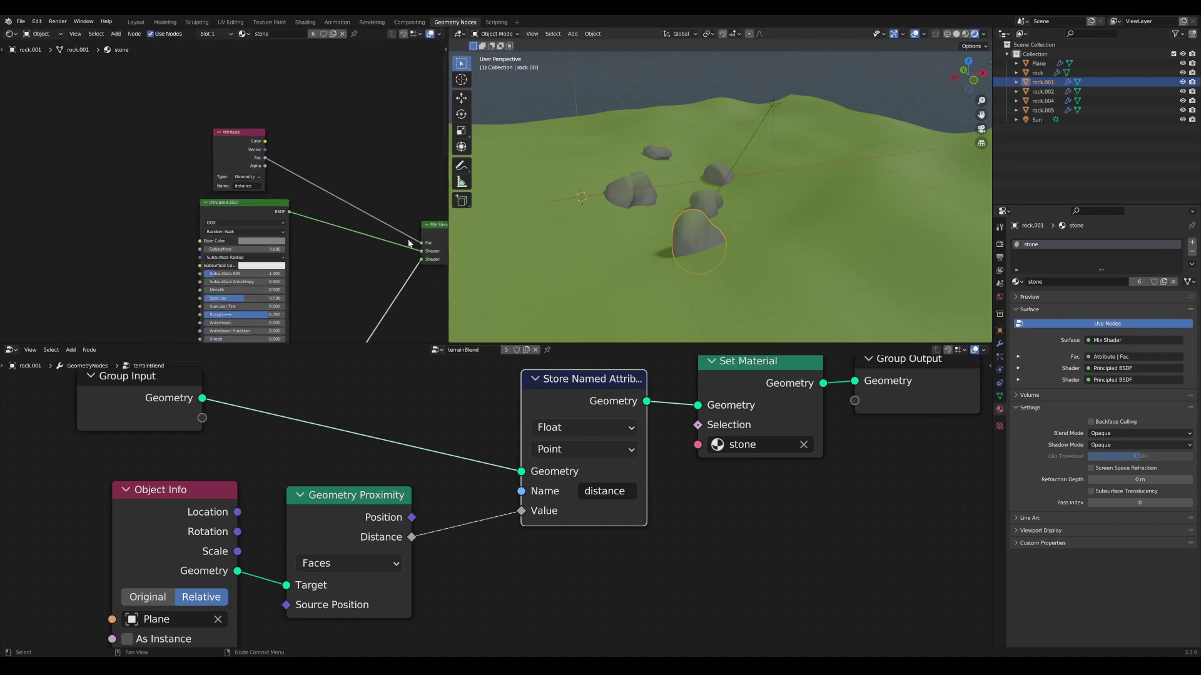
# Insert a ColorRamp node between the Attribute's Fac output and the Mix Shader's Fac input.
pyautogui.moveTo(408, 244); pyautogui.dragTo(379, 259, button='middle')
pyautogui.scroll(1, 379, 259)
pyautogui.press('Tab')
pyautogui.write('col')
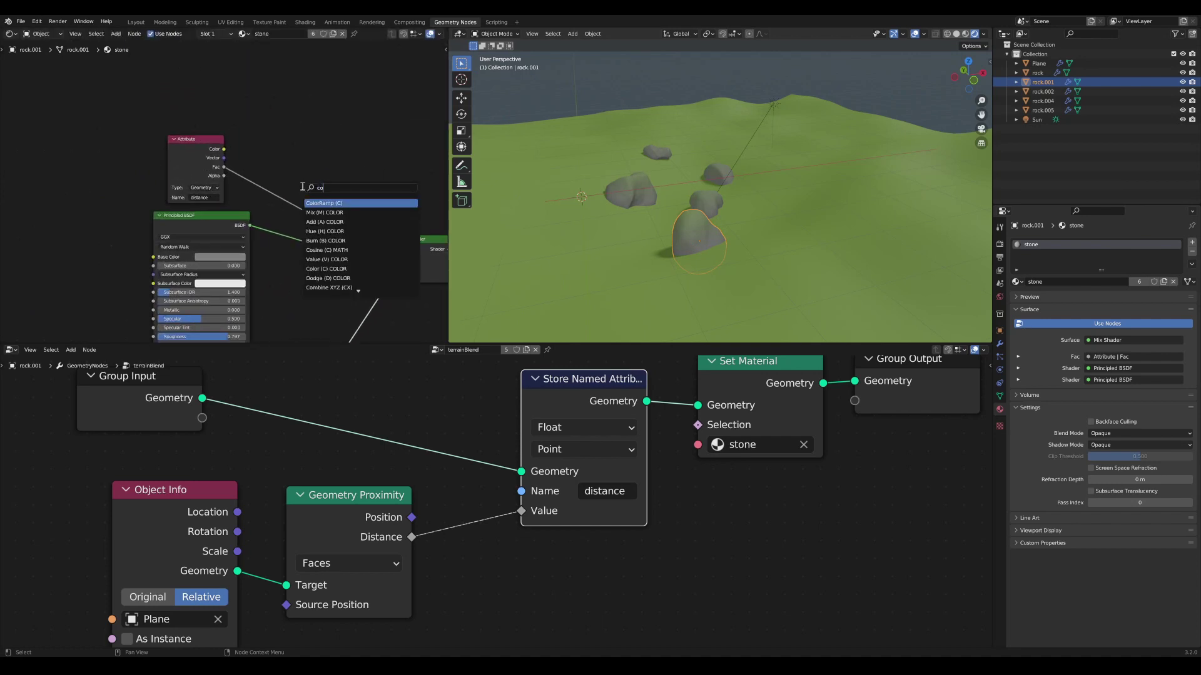
pyautogui.click(312, 200)
pyautogui.click(290, 162)
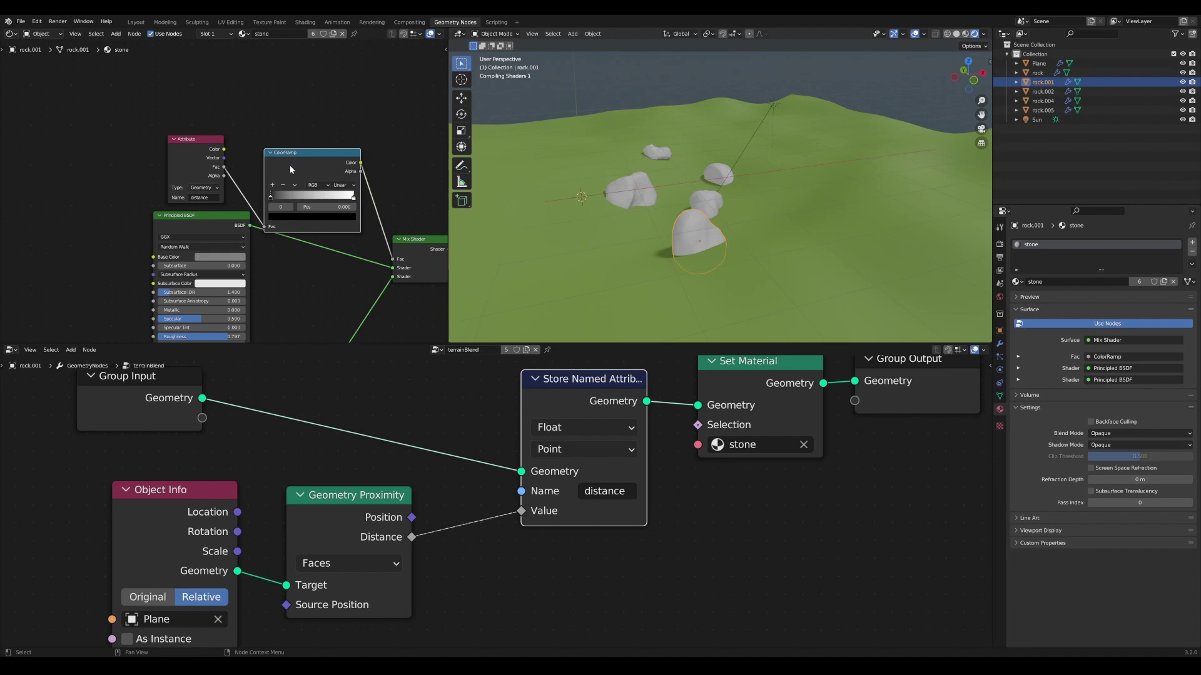
pyautogui.scroll(2, 303, 158)
pyautogui.moveTo(310, 153); pyautogui.dragTo(314, 140)
pyautogui.scroll(1, 316, 143)
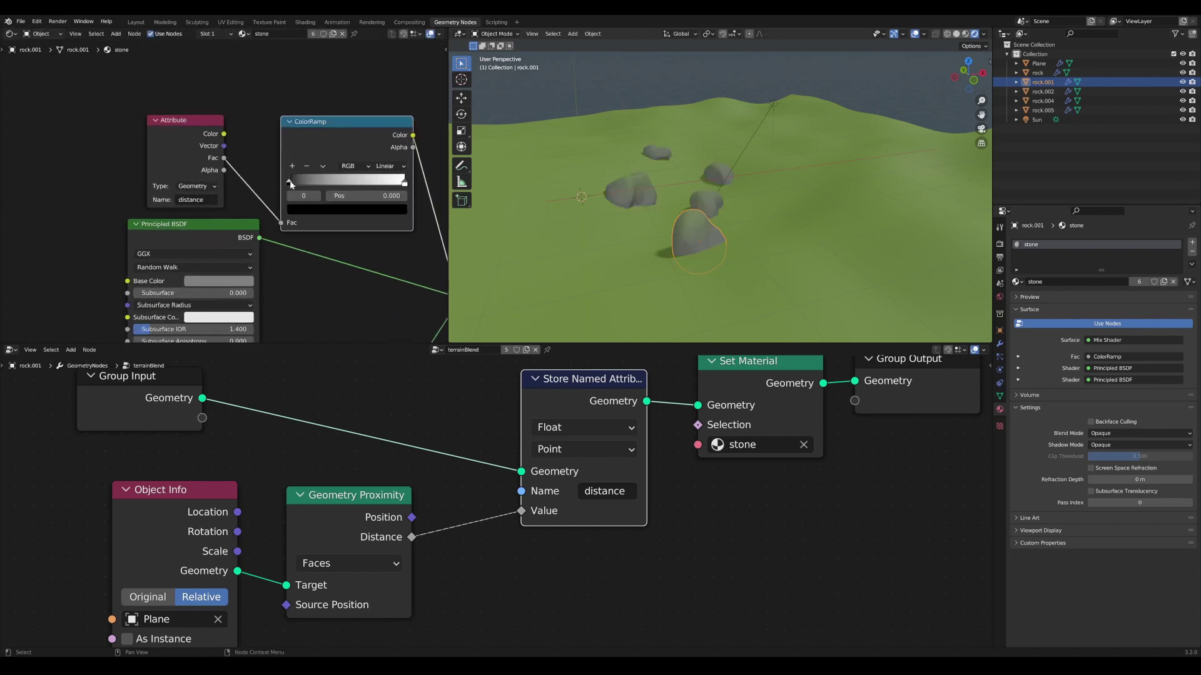
# Reverse the ColorRamp to run white to black, with the white stop at 0.070 and the black stop at about 0.3.
pyautogui.moveTo(289, 182)
pyautogui.mouseDown()
pyautogui.moveTo(403, 182)
pyautogui.moveTo(277, 183)
pyautogui.mouseUp()
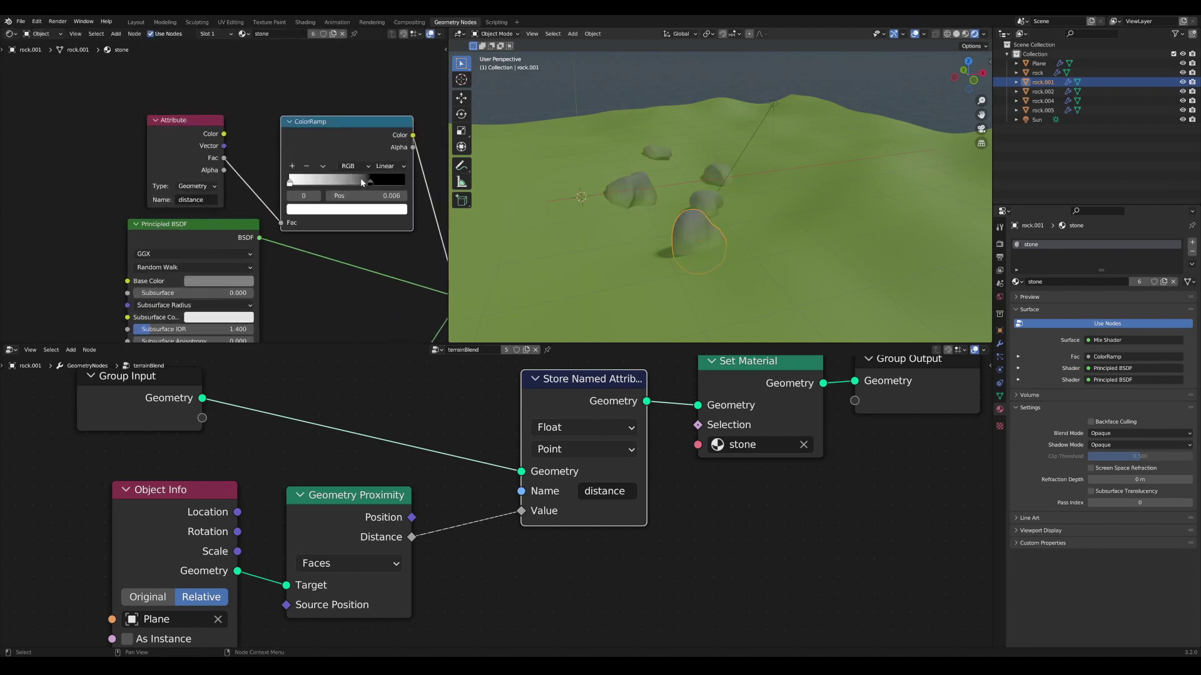
pyautogui.moveTo(362, 182); pyautogui.dragTo(431, 184)
pyautogui.moveTo(289, 183)
pyautogui.mouseDown()
pyautogui.moveTo(342, 186)
pyautogui.moveTo(289, 184)
pyautogui.mouseUp()
pyautogui.moveTo(404, 182); pyautogui.dragTo(297, 185)
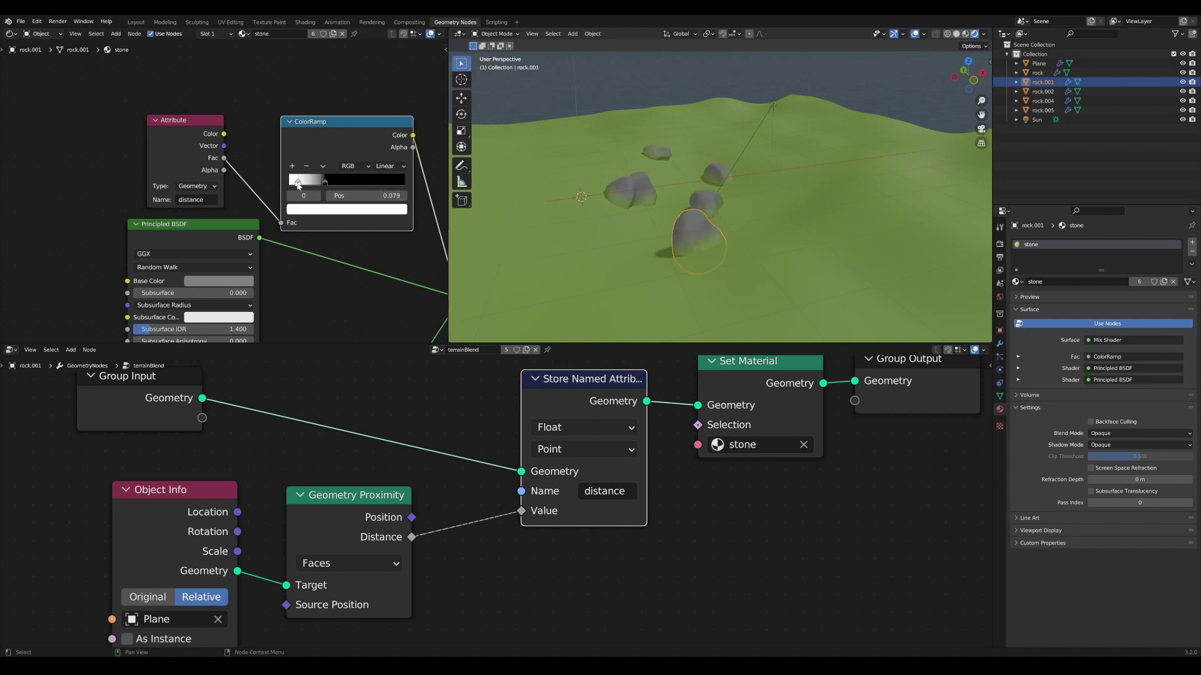
pyautogui.moveTo(751, 243); pyautogui.dragTo(765, 201, button='middle')
pyautogui.scroll(3, 746, 225)
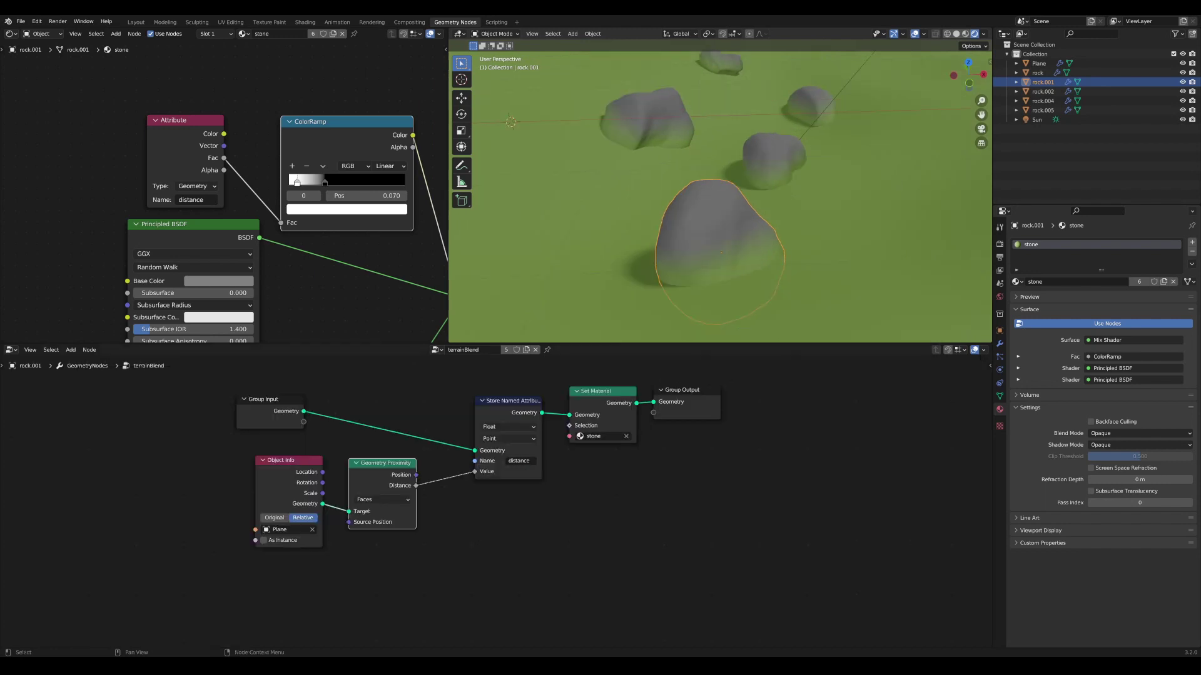
# Arrange the terrainBlend nodes with Geometry Proximity under Store Named Attribute, Object Info beneath it, and Group Input level with the Geometry socket.
pyautogui.moveTo(591, 518); pyautogui.dragTo(594, 536, button='middle')
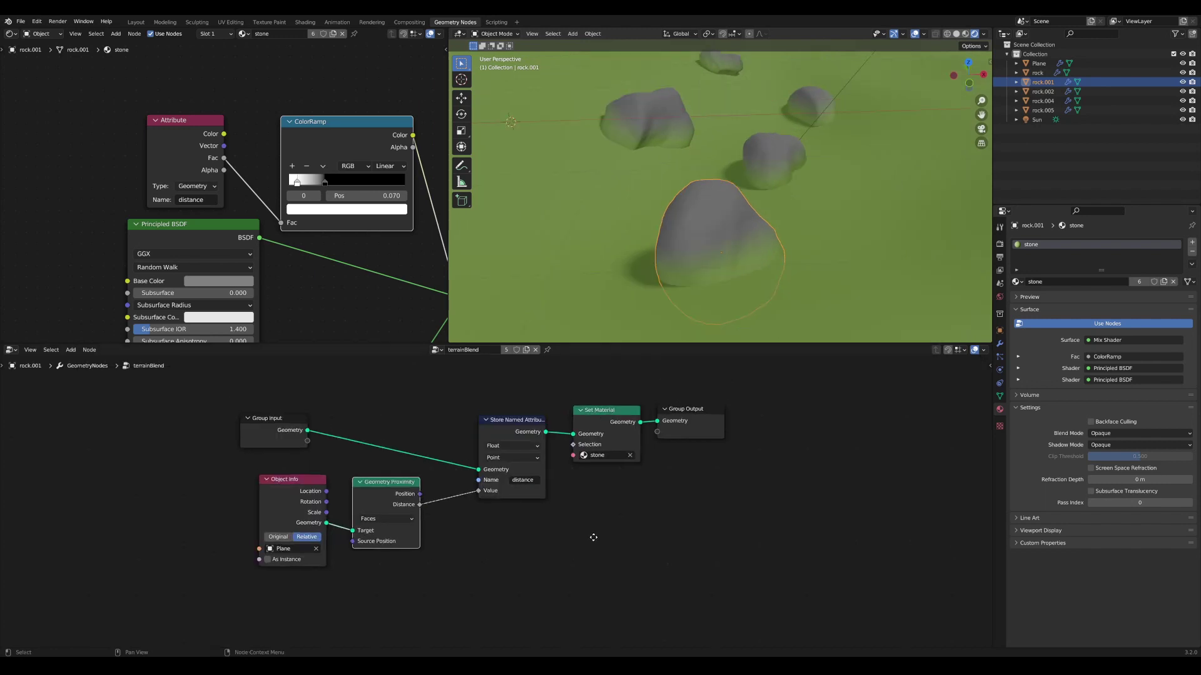
pyautogui.moveTo(529, 424); pyautogui.dragTo(539, 419)
pyautogui.moveTo(355, 484); pyautogui.dragTo(488, 515)
pyautogui.moveTo(311, 495); pyautogui.dragTo(459, 610)
pyautogui.moveTo(459, 610); pyautogui.dragTo(371, 534, button='middle')
pyautogui.scroll(-3, 613, 425)
pyautogui.moveTo(616, 424); pyautogui.dragTo(639, 498, button='middle')
pyautogui.moveTo(298, 450); pyautogui.dragTo(300, 476)
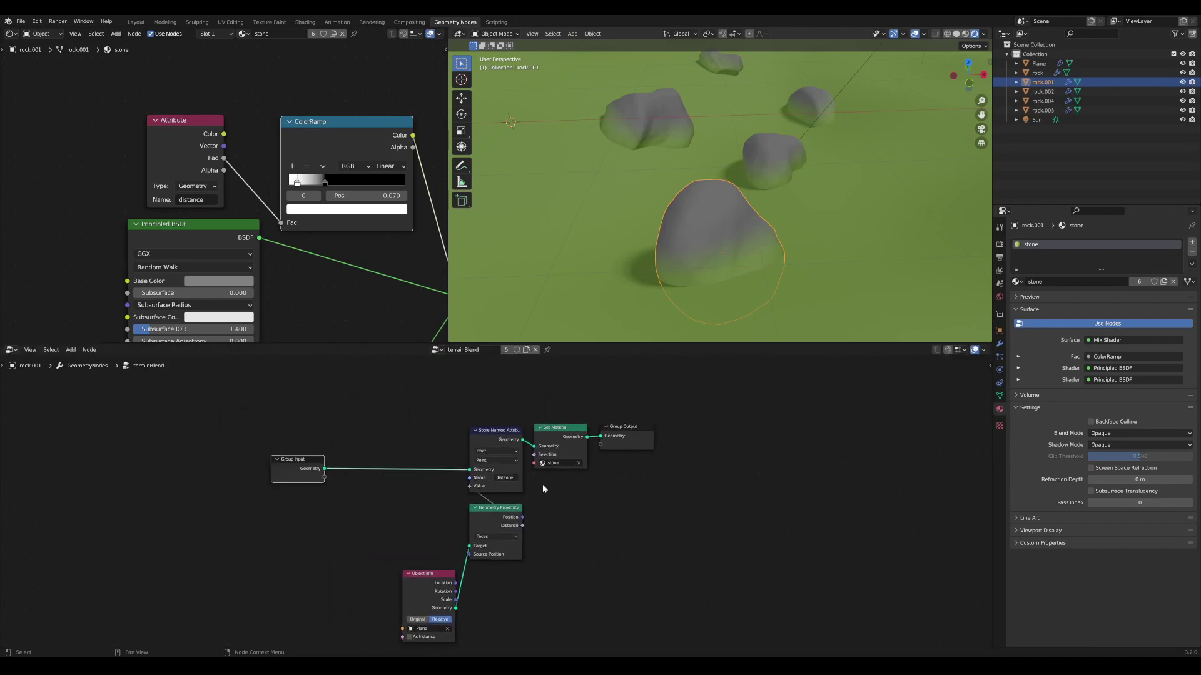
# Move the Set Material and Group Output nodes horizontally away from Store Named Attribute to make room.
pyautogui.scroll(2, 544, 488)
pyautogui.moveTo(664, 490); pyautogui.dragTo(565, 498, button='middle')
pyautogui.moveTo(627, 487); pyautogui.dragTo(463, 418)
pyautogui.press('g')
pyautogui.press('x')
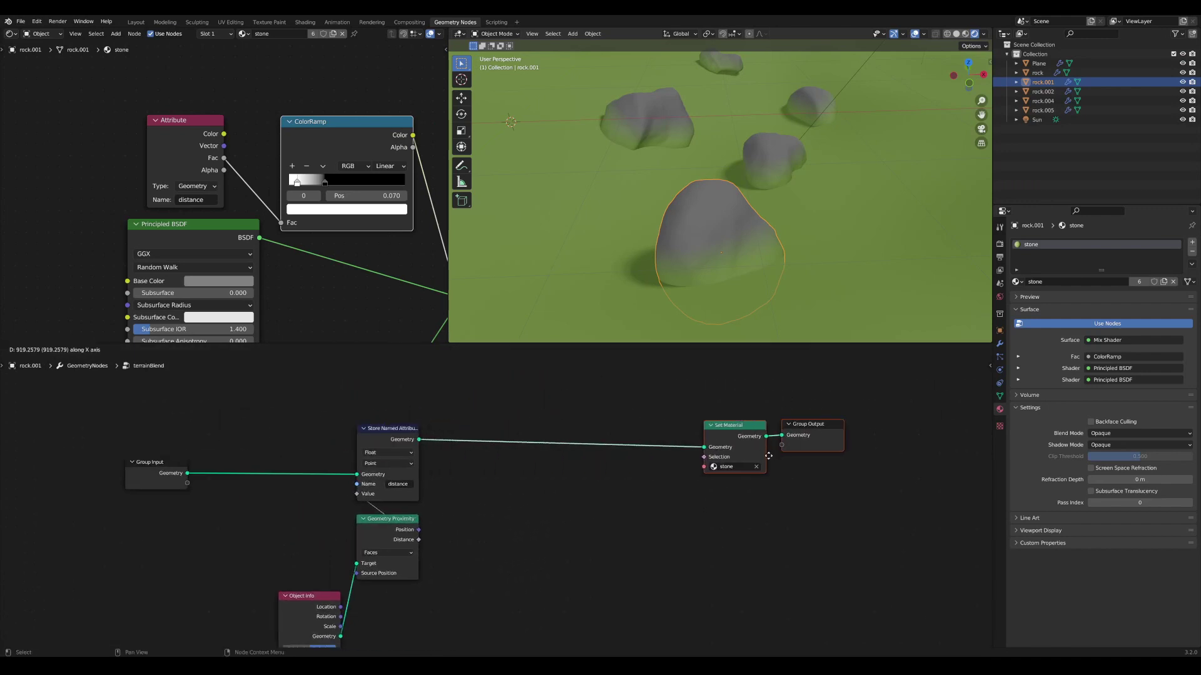
pyautogui.click(786, 478)
# Add a Transfer Attribute node and connect the plane's Object Info Geometry to its Source.
pyautogui.moveTo(698, 546); pyautogui.dragTo(691, 471, button='middle')
pyautogui.press('F3')
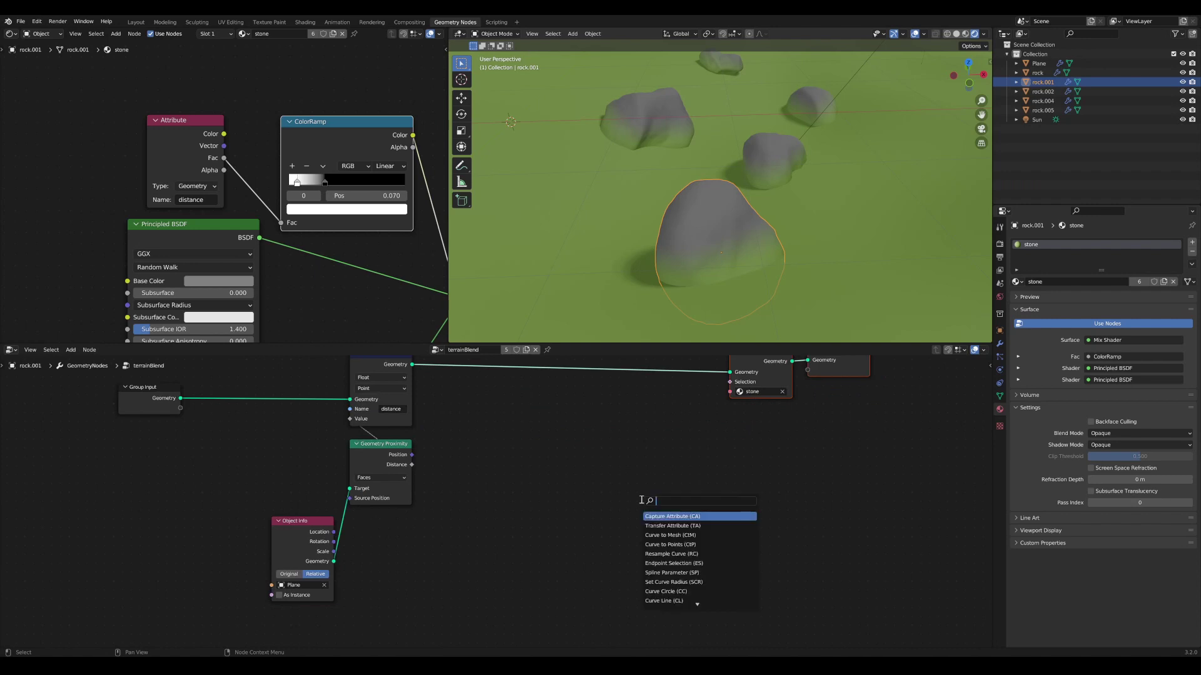
pyautogui.write('tran')
pyautogui.click(669, 526)
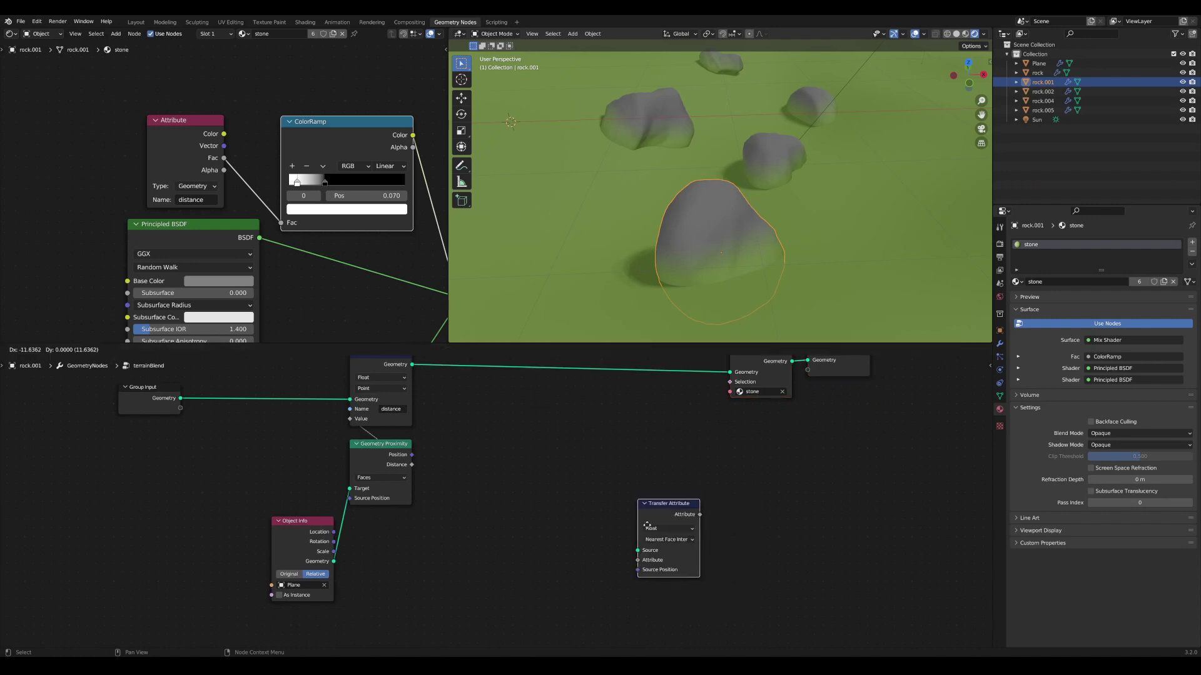
pyautogui.click(496, 559)
pyautogui.scroll(2, 496, 559)
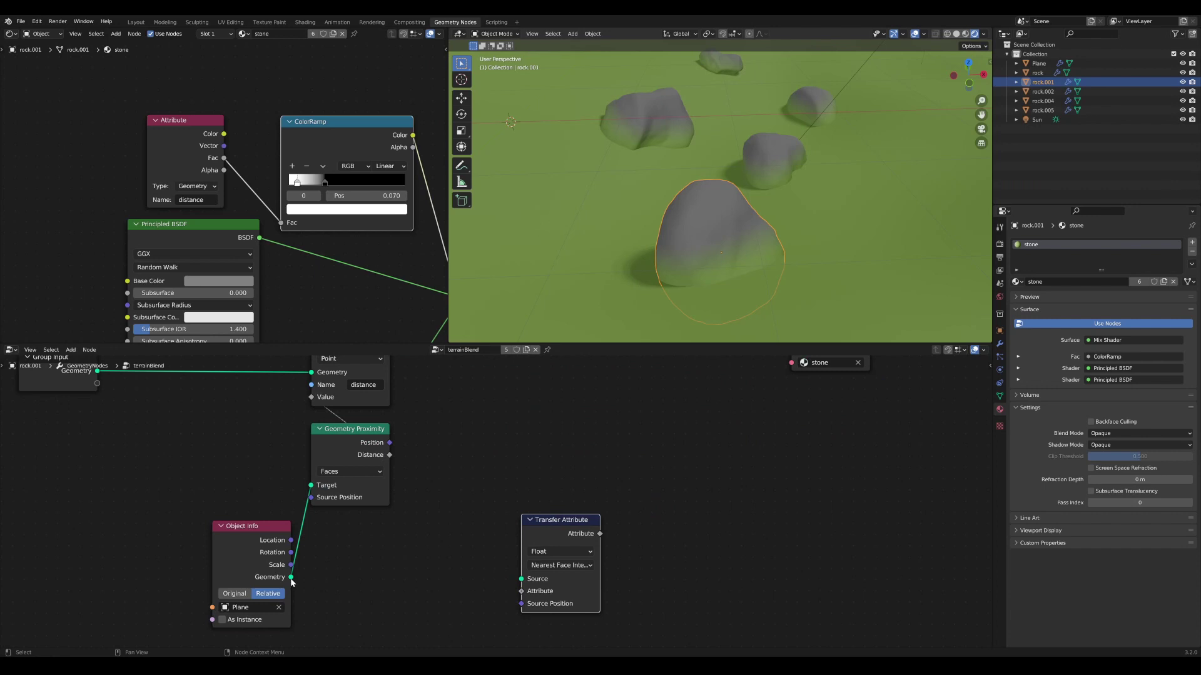
pyautogui.moveTo(292, 579); pyautogui.dragTo(521, 580)
# Set the Transfer Attribute node's data type to Vector and connect a new Normal node to its Attribute input.
pyautogui.moveTo(569, 527); pyautogui.dragTo(653, 524)
pyautogui.click(627, 545)
pyautogui.click(630, 584)
pyautogui.moveTo(652, 524); pyautogui.dragTo(702, 500, button='middle')
pyautogui.press('Tab')
pyautogui.write('nor')
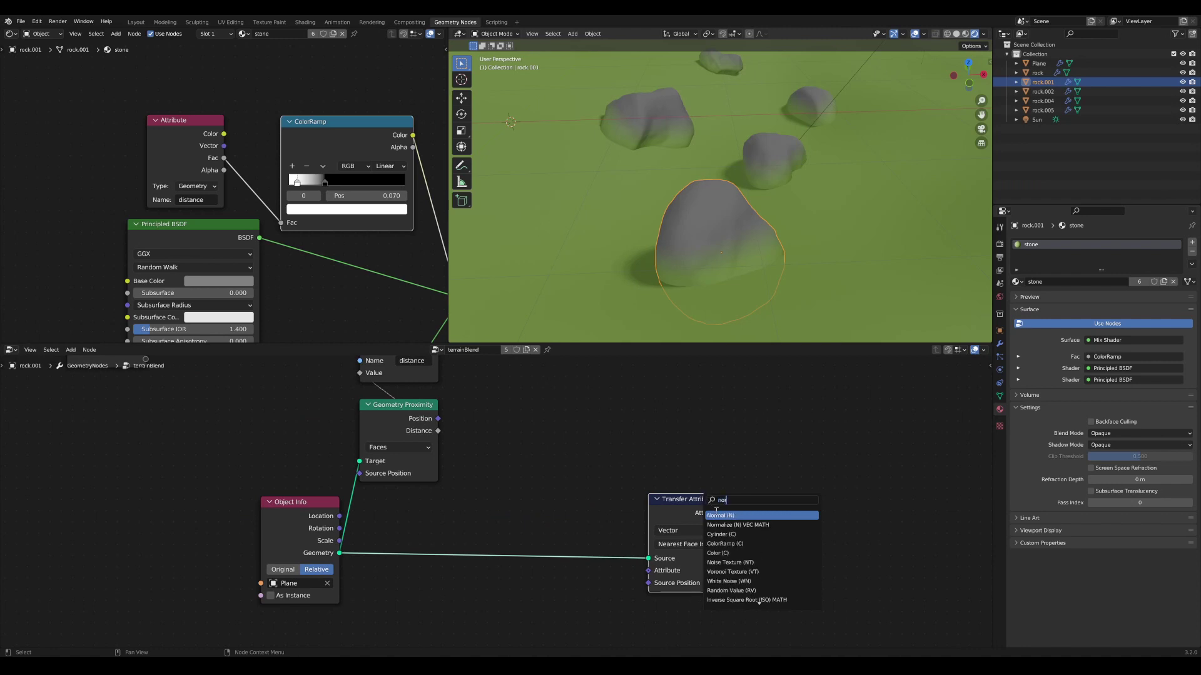
pyautogui.click(717, 516)
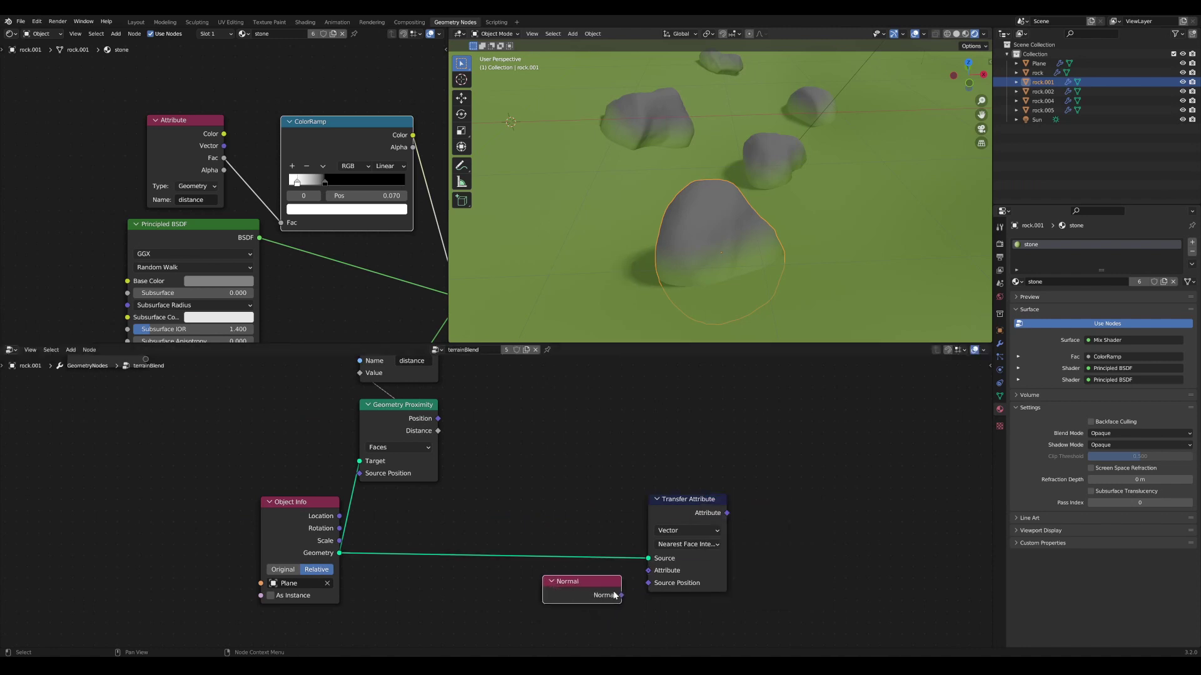
pyautogui.scroll(-2, 687, 513)
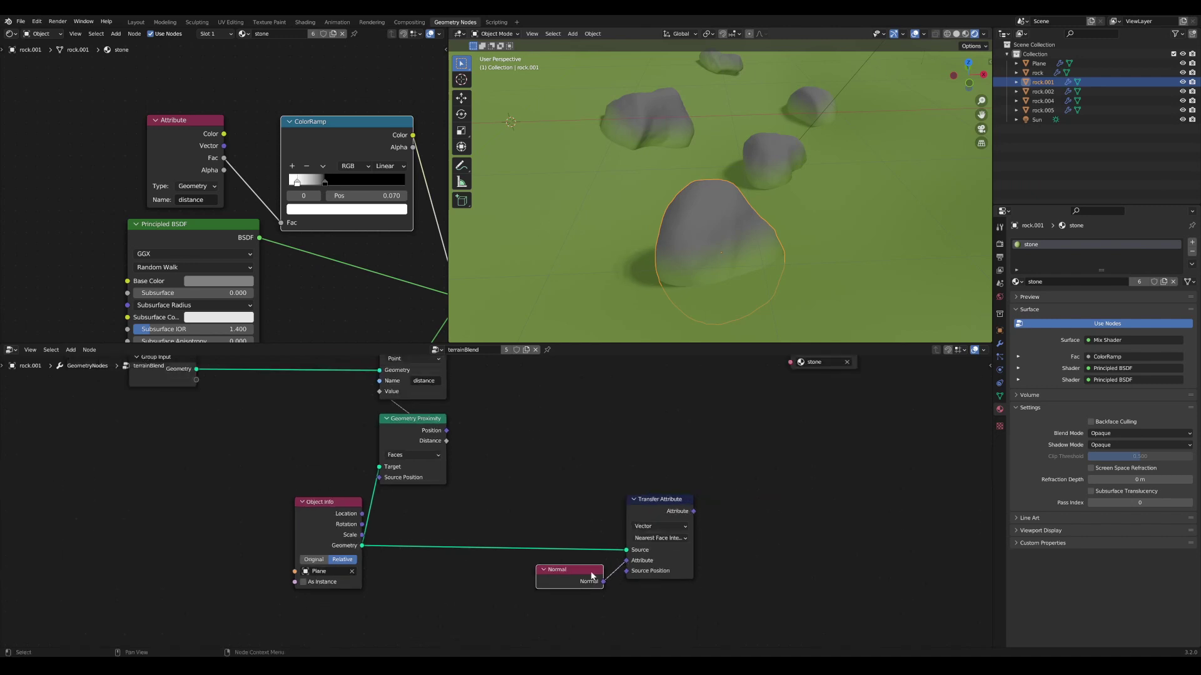
# Duplicate the Store Named Attribute node and insert the copy before Set Material.
pyautogui.scroll(-3, 593, 571)
pyautogui.moveTo(605, 459); pyautogui.dragTo(529, 513, button='middle')
pyautogui.moveTo(893, 476); pyautogui.dragTo(740, 404)
pyautogui.moveTo(514, 428); pyautogui.dragTo(525, 441, button='middle')
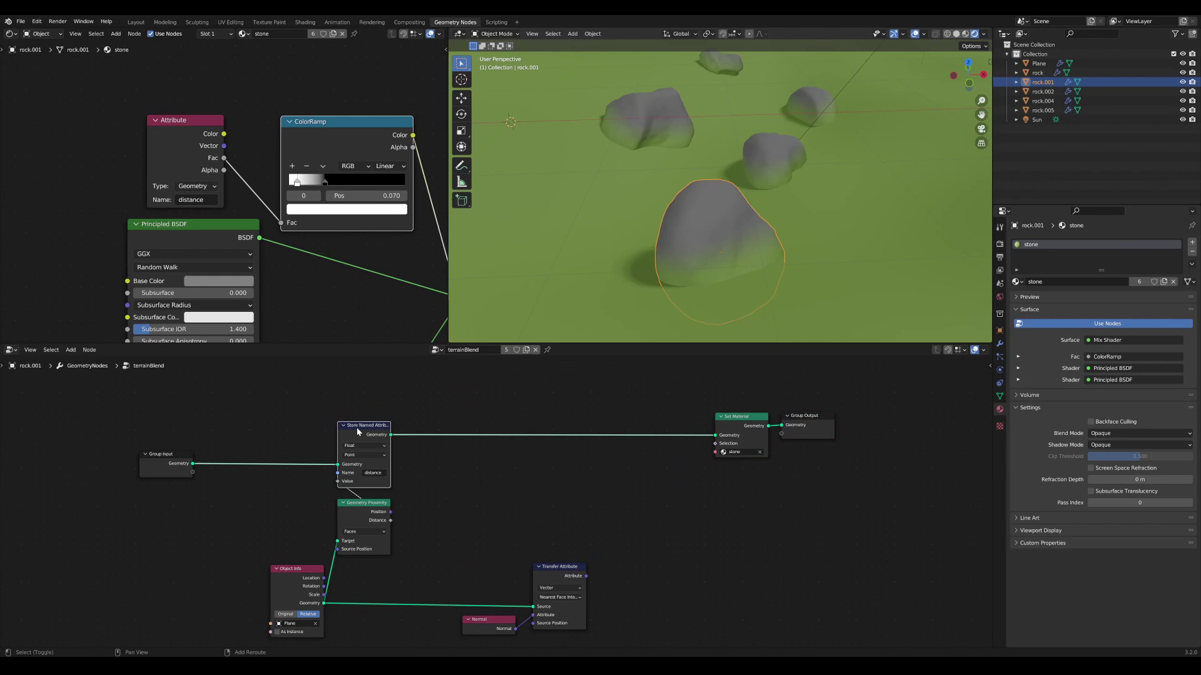
pyautogui.hotkey('shift', 'd')
pyautogui.click(577, 414)
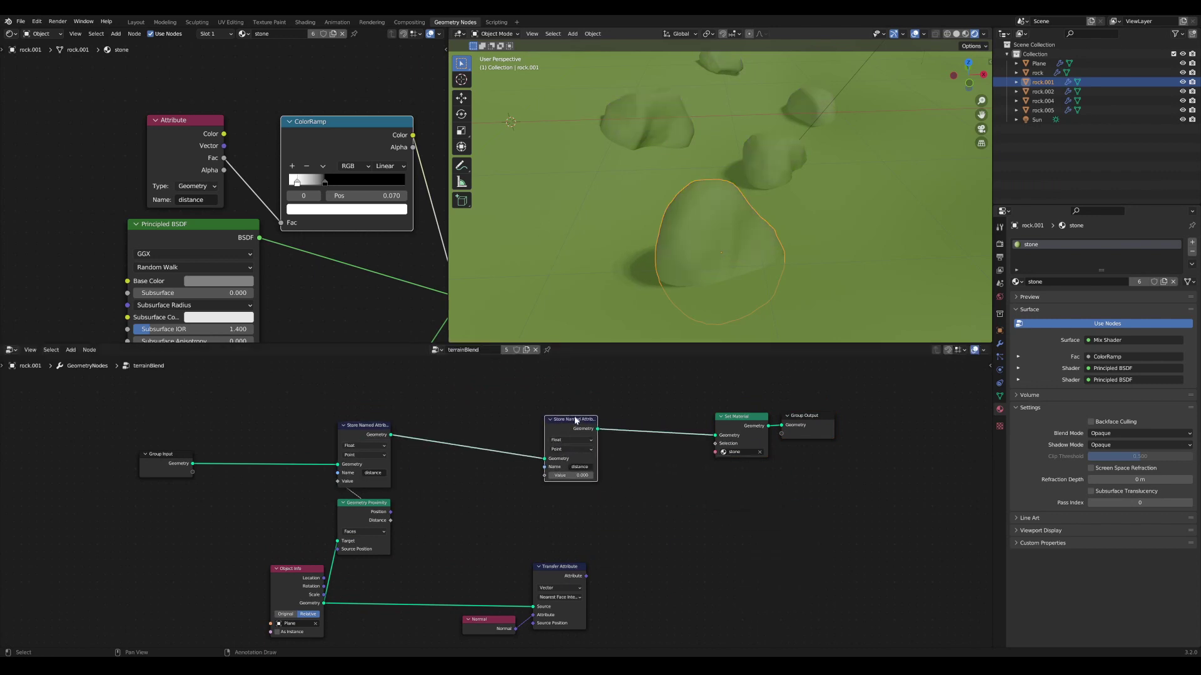
# Set the duplicated Store Named Attribute to Vector and connect the Transfer Attribute output to its Value.
pyautogui.scroll(2, 601, 451)
pyautogui.moveTo(618, 452); pyautogui.dragTo(609, 469, button='middle')
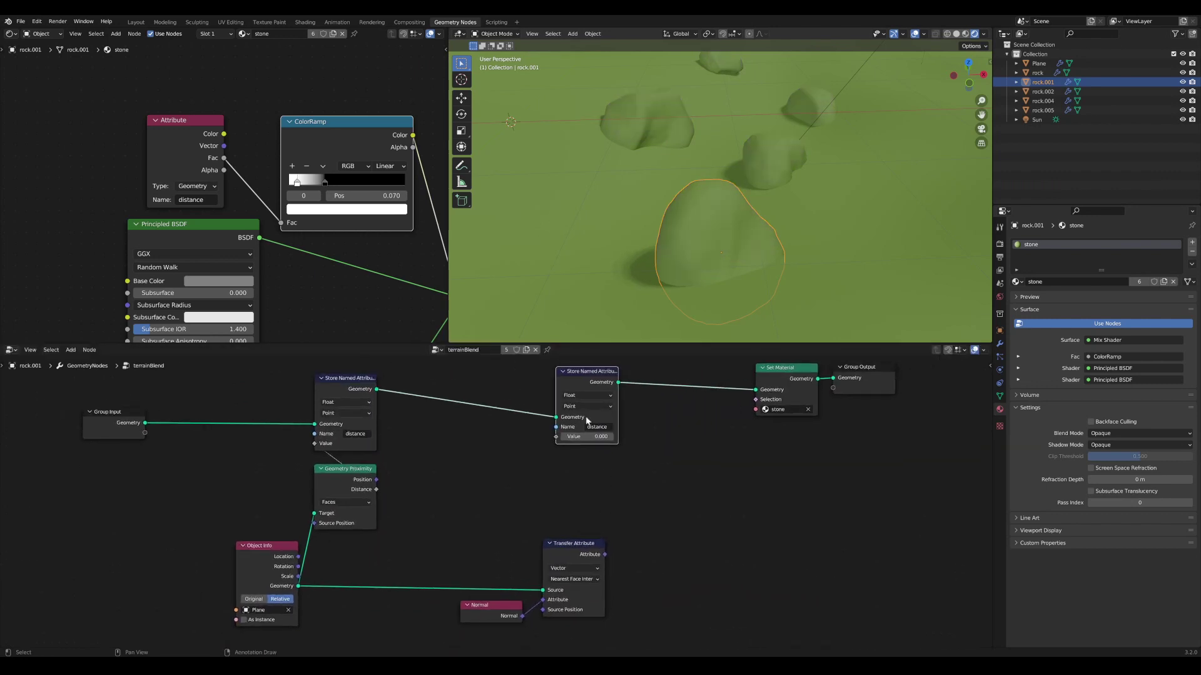
pyautogui.click(588, 395)
pyautogui.click(590, 427)
pyautogui.scroll(-1, 705, 515)
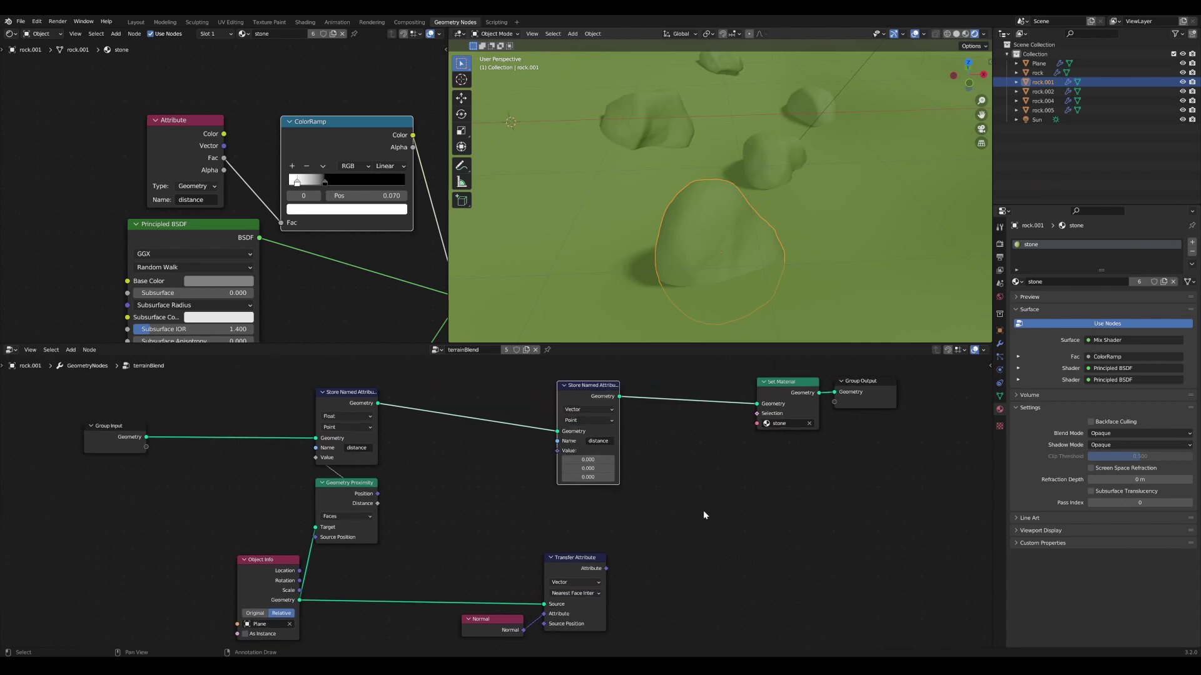
pyautogui.moveTo(598, 564); pyautogui.dragTo(553, 454)
# Set the attribute name of the Vector Store Named Attribute node to normalNew.
pyautogui.scroll(2, 497, 485)
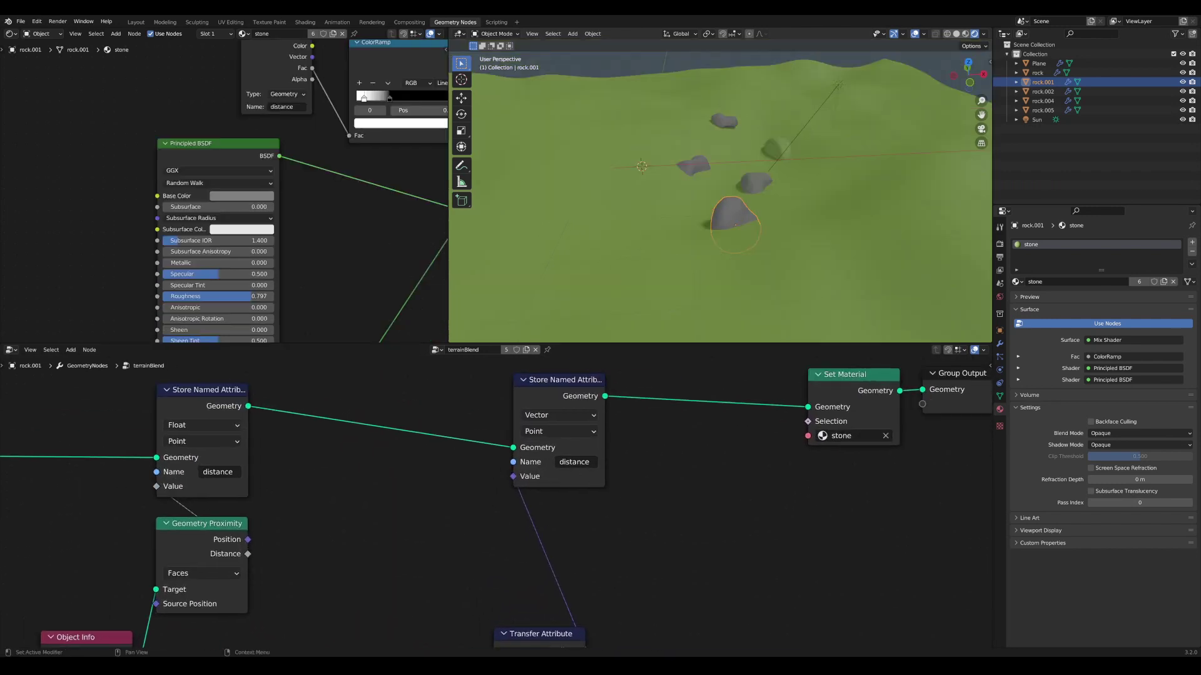
pyautogui.click(574, 463)
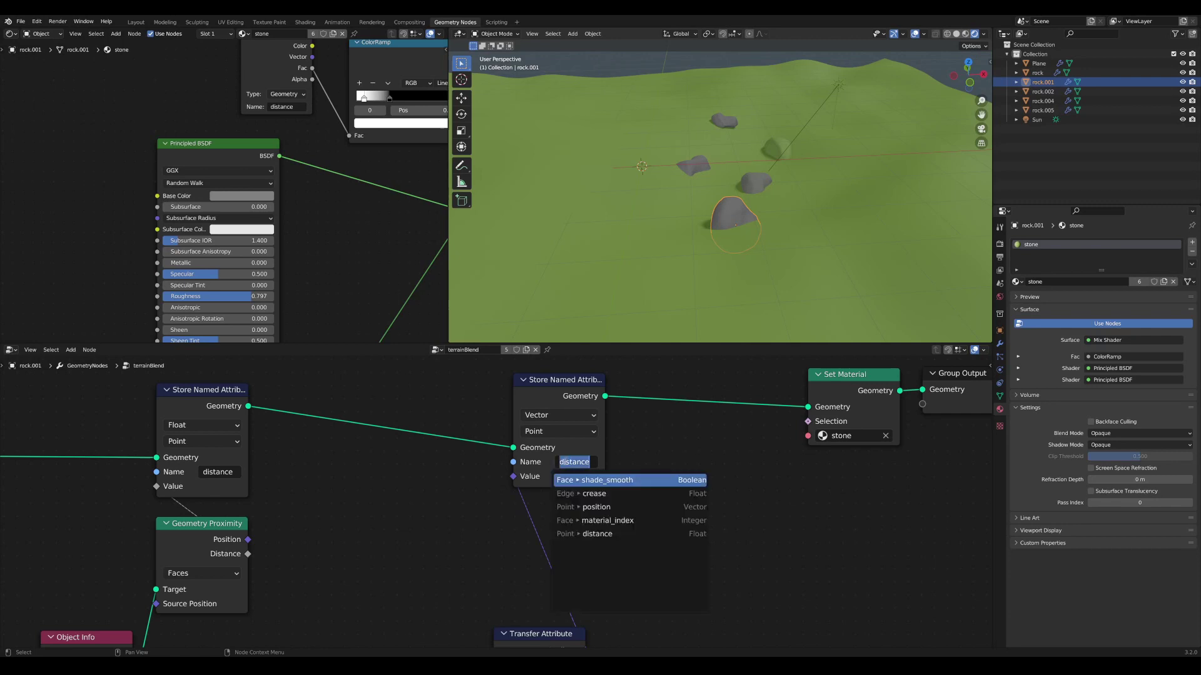
pyautogui.write('nor')
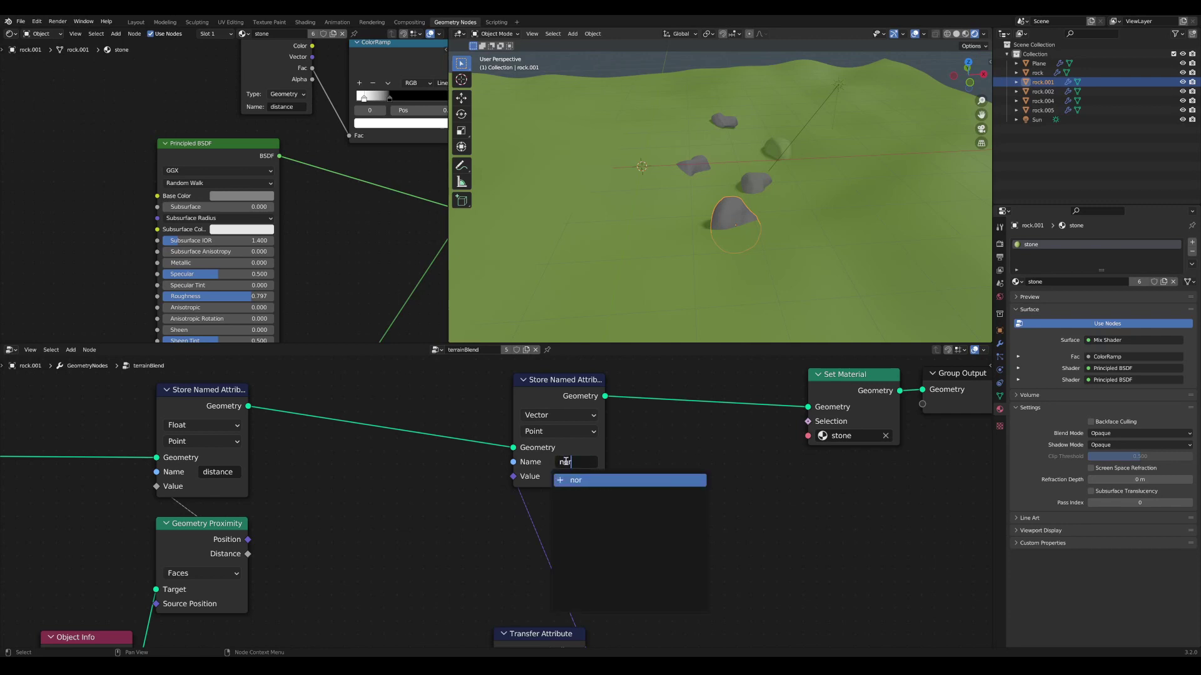
pyautogui.write('malN...')
pyautogui.press('Return')
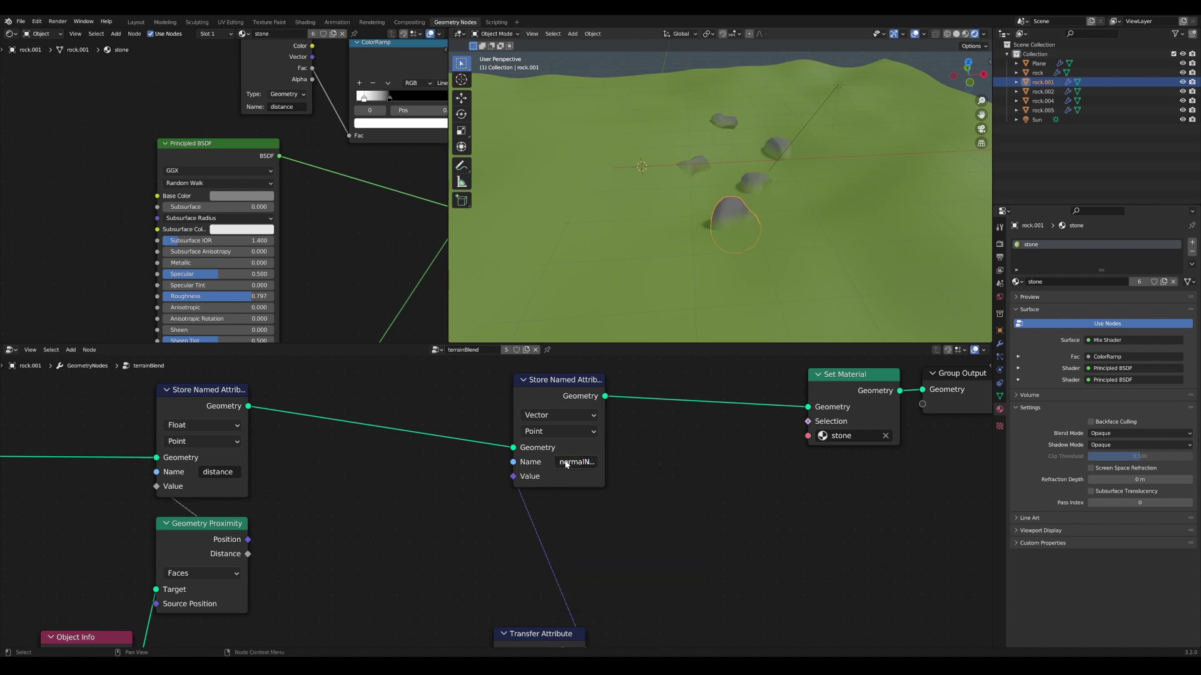
pyautogui.scroll(-1, 648, 495)
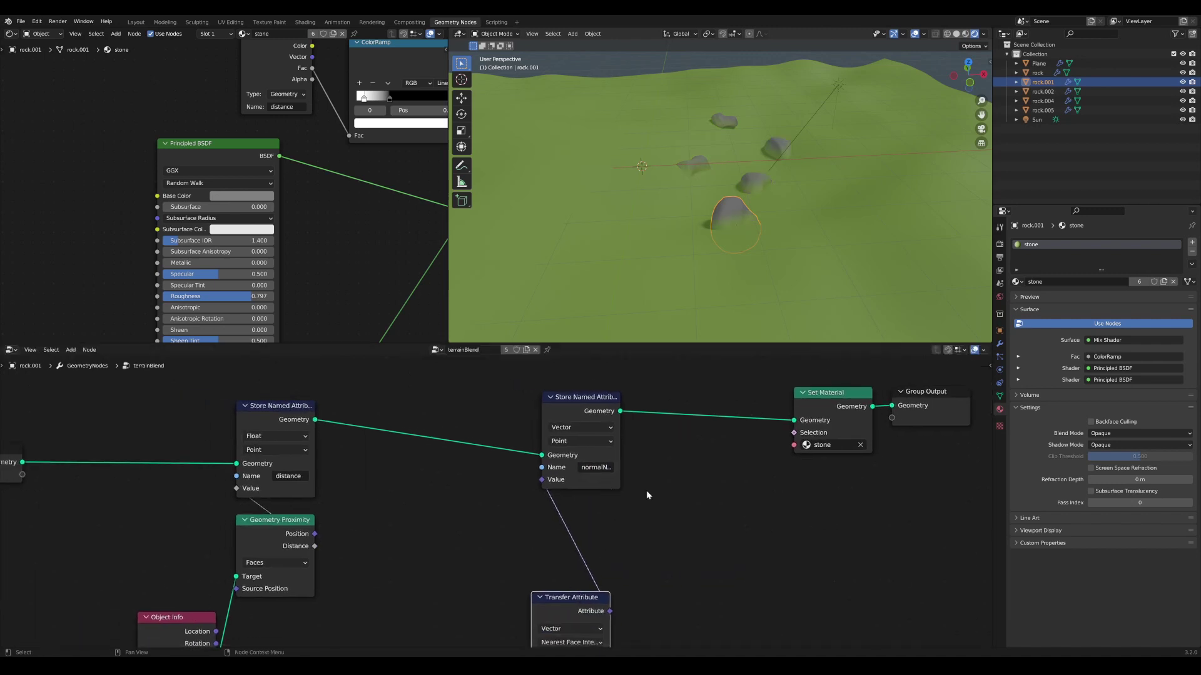
# Duplicate the distance Attribute node in the stone material and rename the copy's attribute to normalNew.
pyautogui.moveTo(758, 129); pyautogui.dragTo(740, 139, button='middle')
pyautogui.scroll(1, 276, 209)
pyautogui.moveTo(357, 144); pyautogui.dragTo(392, 268, button='middle')
pyautogui.scroll(-1, 387, 264)
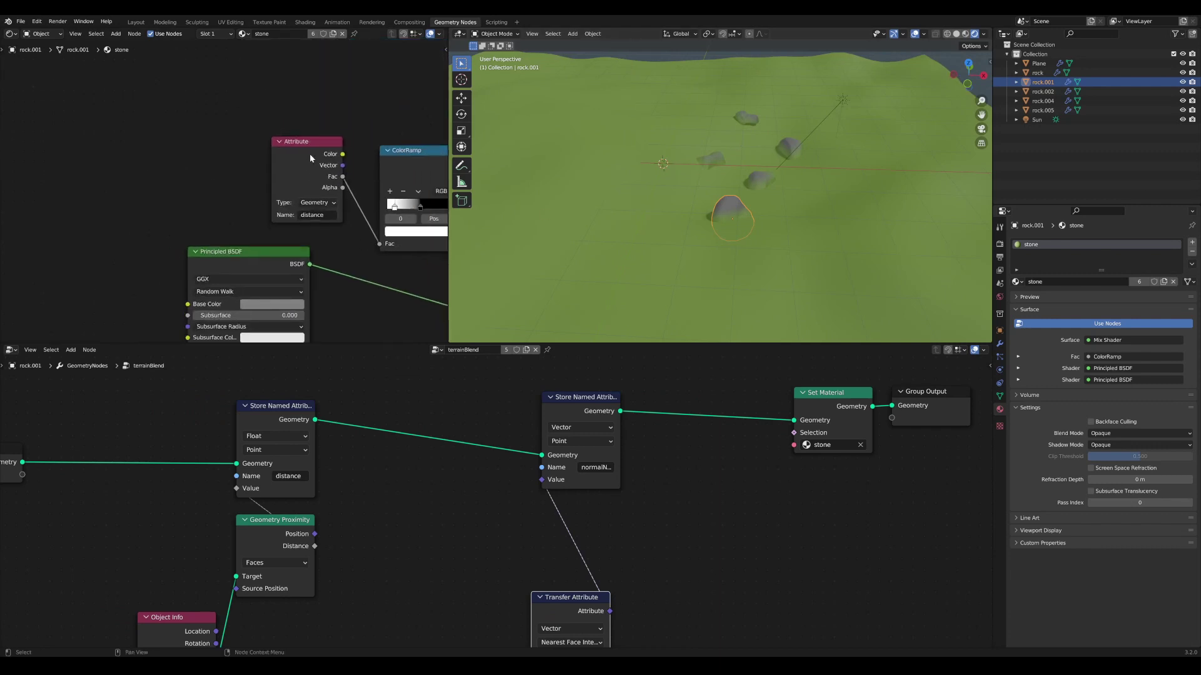
pyautogui.click(310, 157)
pyautogui.moveTo(311, 156); pyautogui.dragTo(359, 138, button='middle')
pyautogui.scroll(-1, 361, 149)
pyautogui.hotkey('shift', 'd')
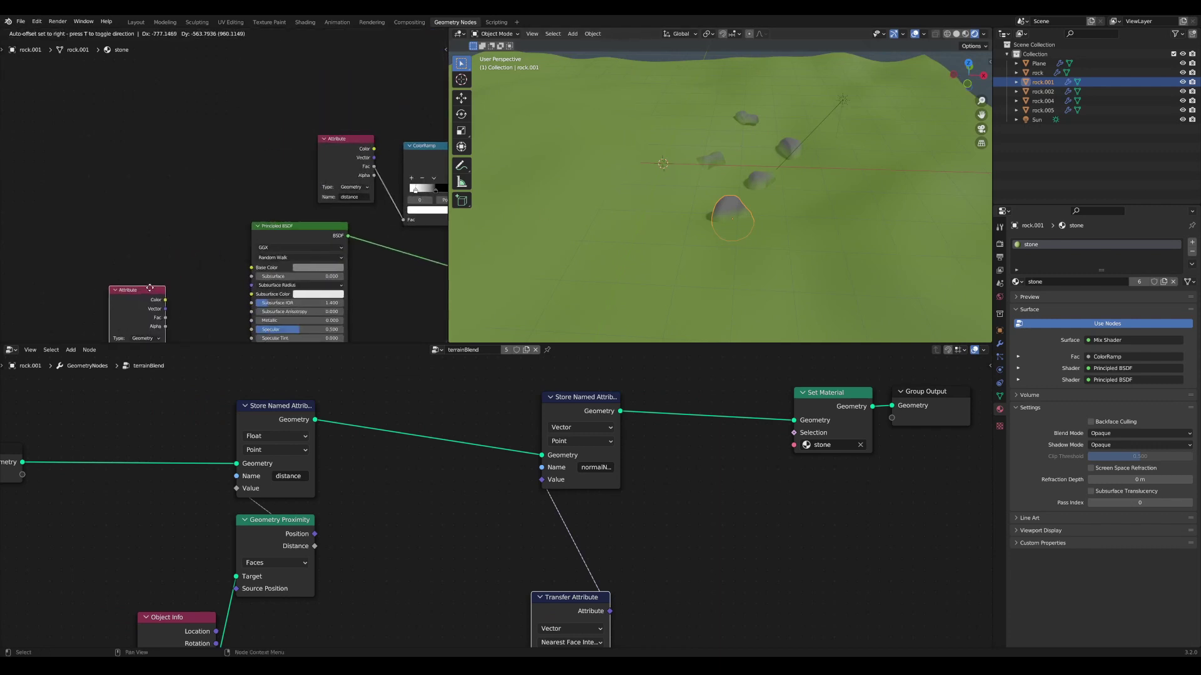
pyautogui.click(150, 288)
pyautogui.press('KP_Decimal')
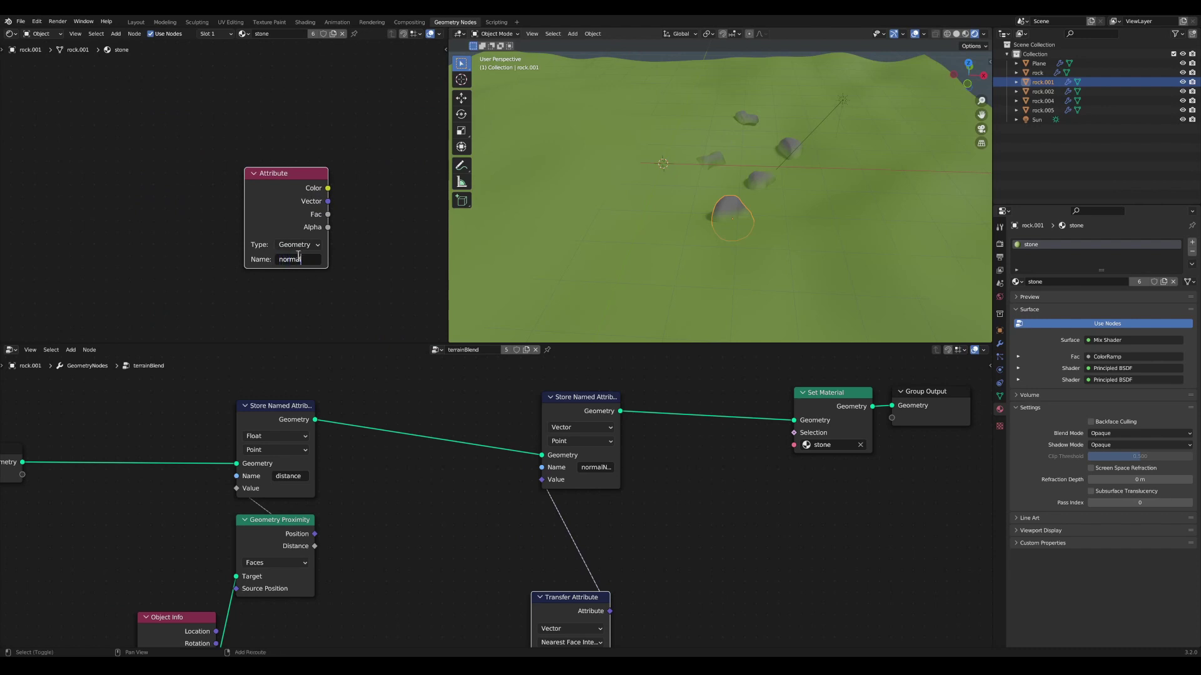
# Preview the Color output of the normalNew Attribute node on the rocks.
pyautogui.keyDown('ctrl'); pyautogui.keyDown('shift'); pyautogui.click(304, 183); pyautogui.keyUp('shift'); pyautogui.keyUp('ctrl')
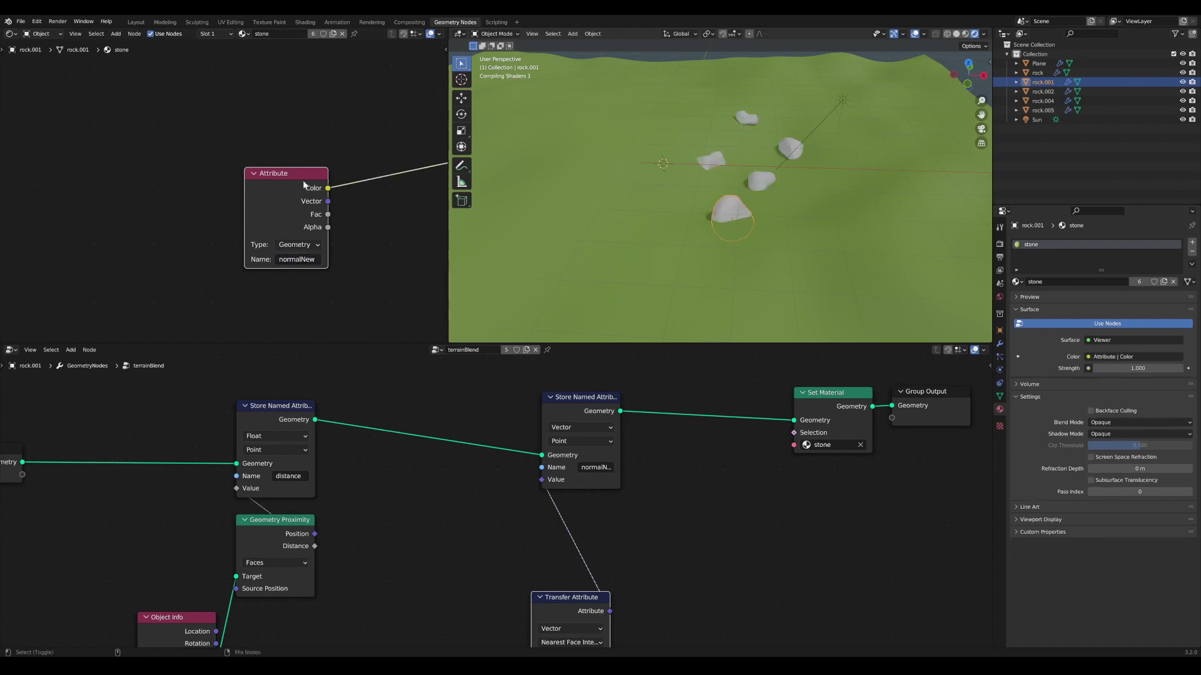
pyautogui.moveTo(709, 196); pyautogui.dragTo(627, 255, button='middle')
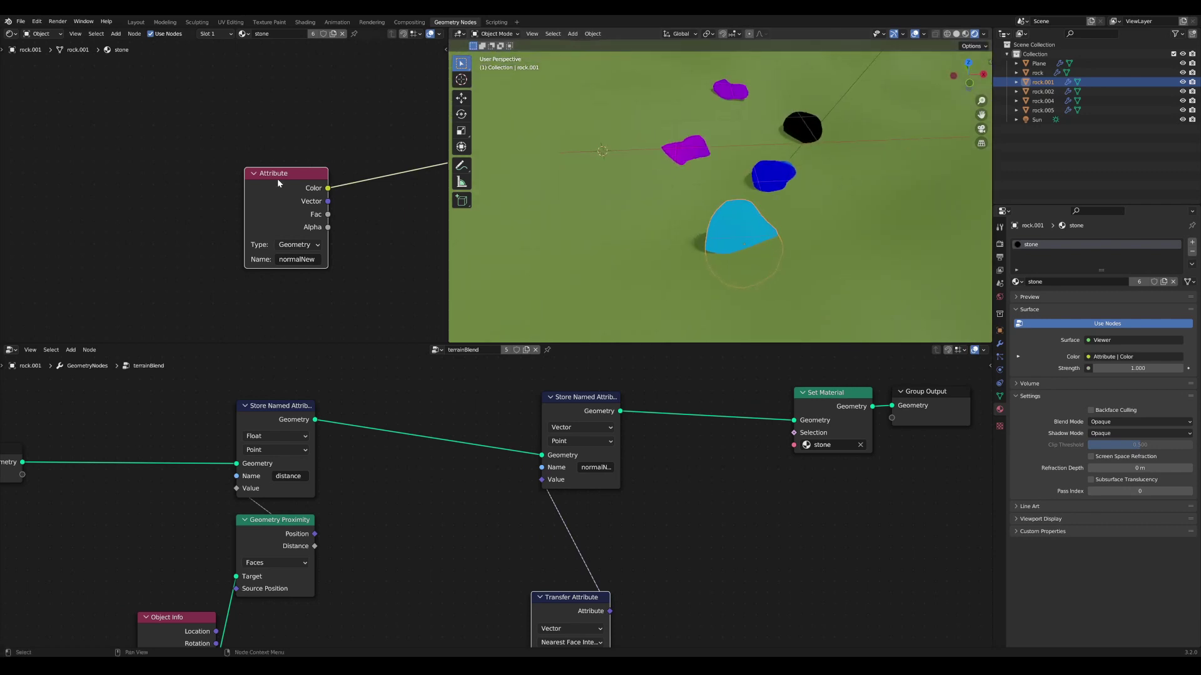
pyautogui.scroll(-4, 279, 188)
pyautogui.moveTo(338, 228); pyautogui.dragTo(265, 210, button='middle')
pyautogui.scroll(1, 202, 172)
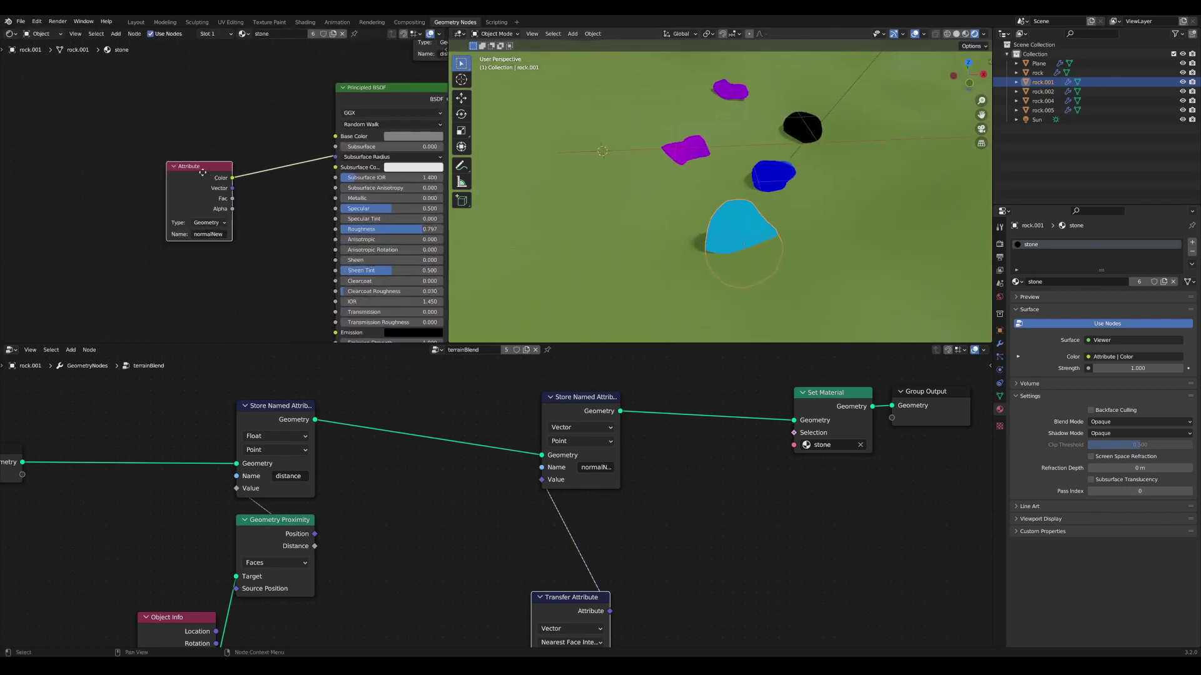
# Cut the preview link from the normalNew Attribute node and move the node down beside the Principled BSDF Normal inputs.
pyautogui.moveTo(203, 173); pyautogui.dragTo(176, 214)
pyautogui.scroll(-2, 199, 255)
pyautogui.moveTo(200, 255); pyautogui.dragTo(213, 174, button='middle')
pyautogui.keyDown('ctrl'); pyautogui.moveTo(231, 150); pyautogui.dragTo(227, 115, button='right'); pyautogui.keyUp('ctrl')
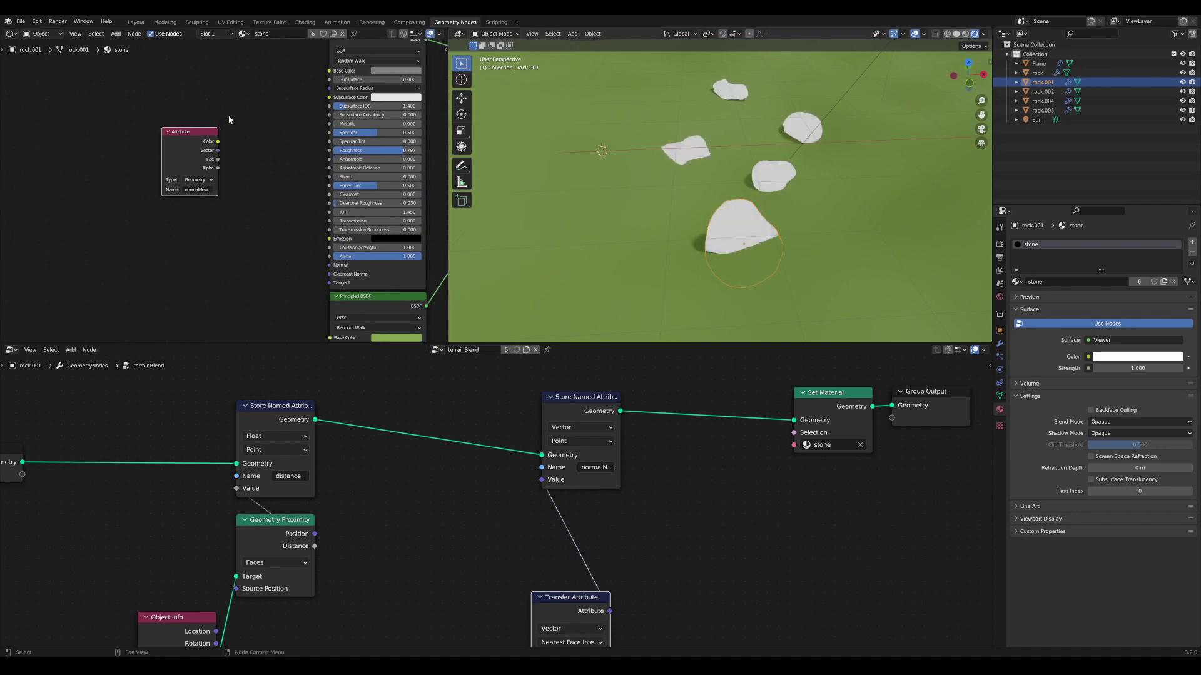
pyautogui.moveTo(202, 138); pyautogui.dragTo(175, 141, button='middle')
pyautogui.scroll(-1, 175, 141)
pyautogui.moveTo(178, 139); pyautogui.dragTo(179, 248)
pyautogui.moveTo(180, 248); pyautogui.dragTo(205, 205, button='middle')
pyautogui.scroll(1, 223, 220)
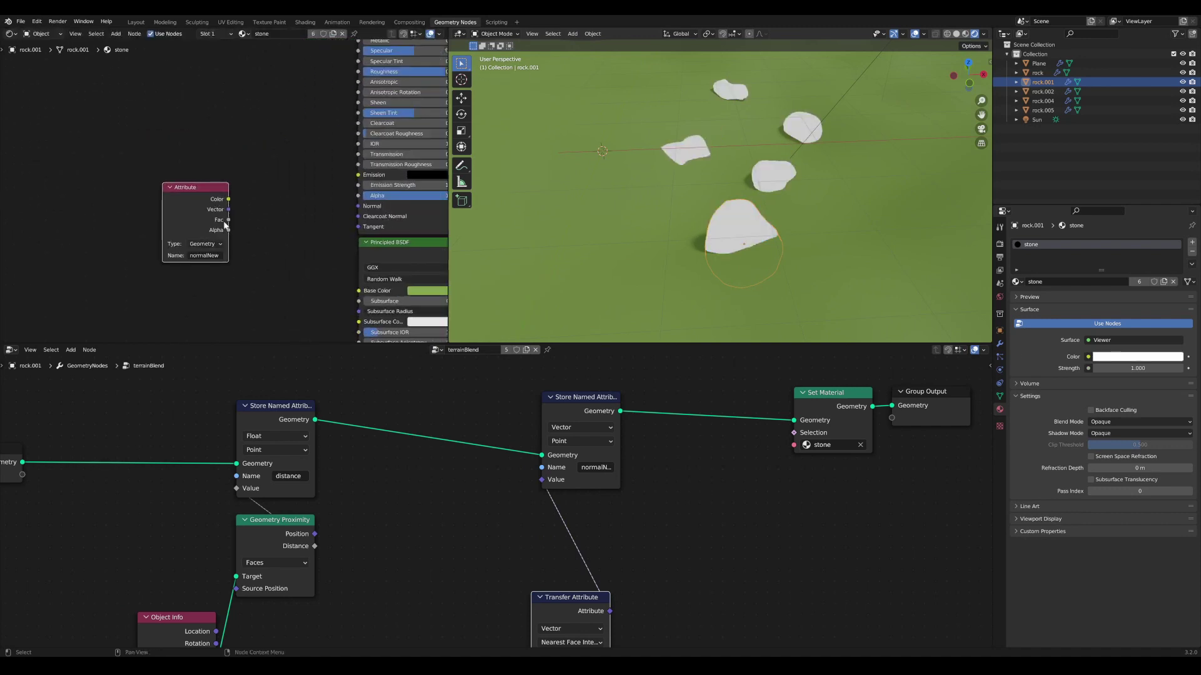
# Connect the normalNew Attribute's Vector output to the Normal inputs of both Principled BSDF nodes through a shared reroute.
pyautogui.moveTo(229, 211); pyautogui.dragTo(369, 208)
pyautogui.moveTo(313, 238); pyautogui.dragTo(240, 177, button='middle')
pyautogui.scroll(-3, 240, 175)
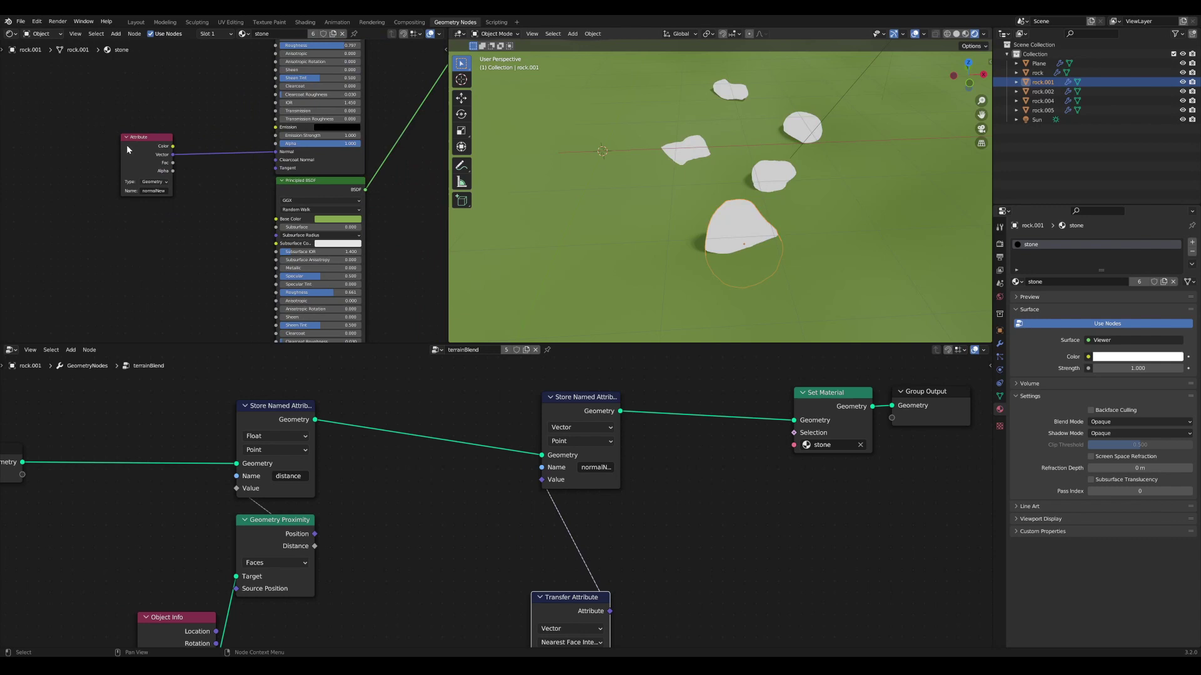
pyautogui.moveTo(128, 140); pyautogui.dragTo(124, 221)
pyautogui.moveTo(181, 247); pyautogui.dragTo(167, 166, button='middle')
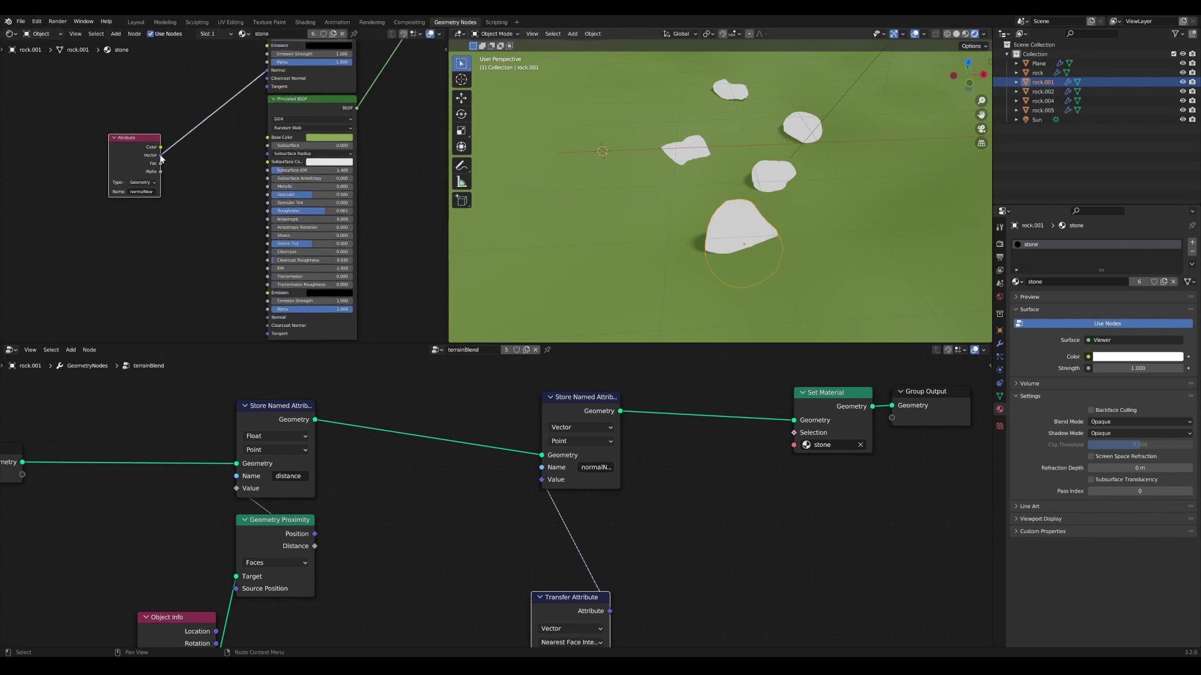
pyautogui.keyDown('shift'); pyautogui.moveTo(199, 231); pyautogui.dragTo(188, 70, button='right'); pyautogui.keyUp('shift')
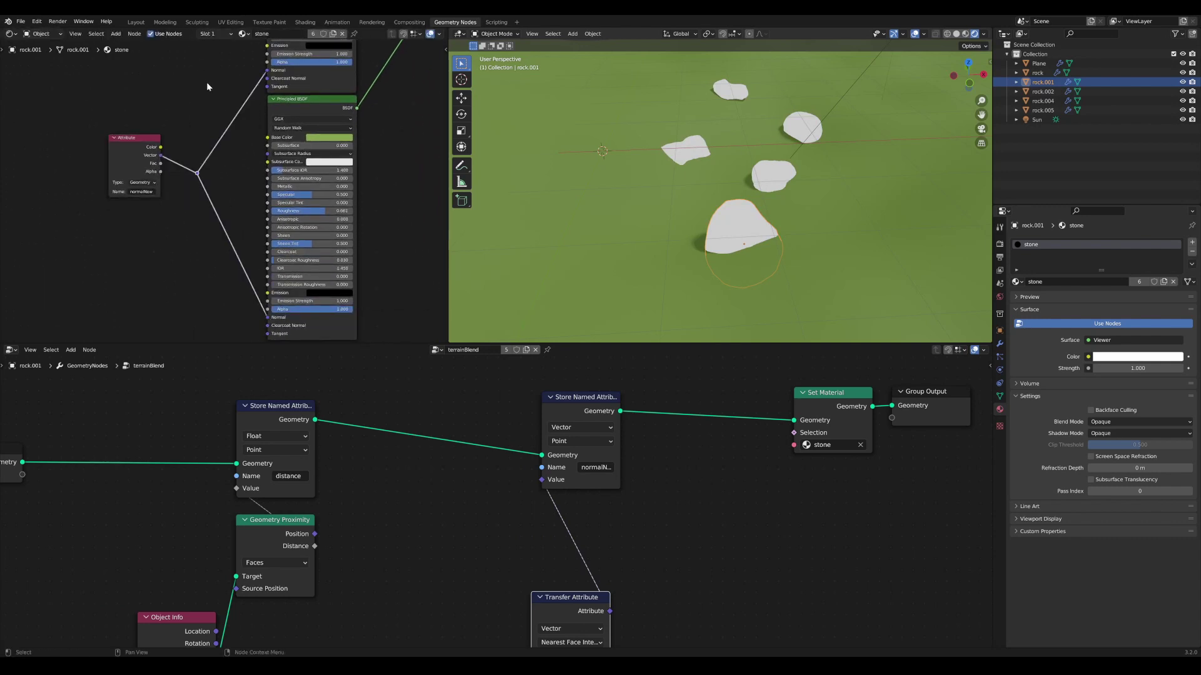
# Reconnect the Mix Shader to the Material Output so the full stone material shows on the rocks.
pyautogui.scroll(-2, 219, 100)
pyautogui.moveTo(229, 112); pyautogui.dragTo(194, 238, button='middle')
pyautogui.scroll(-2, 238, 200)
pyautogui.moveTo(323, 152); pyautogui.dragTo(291, 207, button='middle')
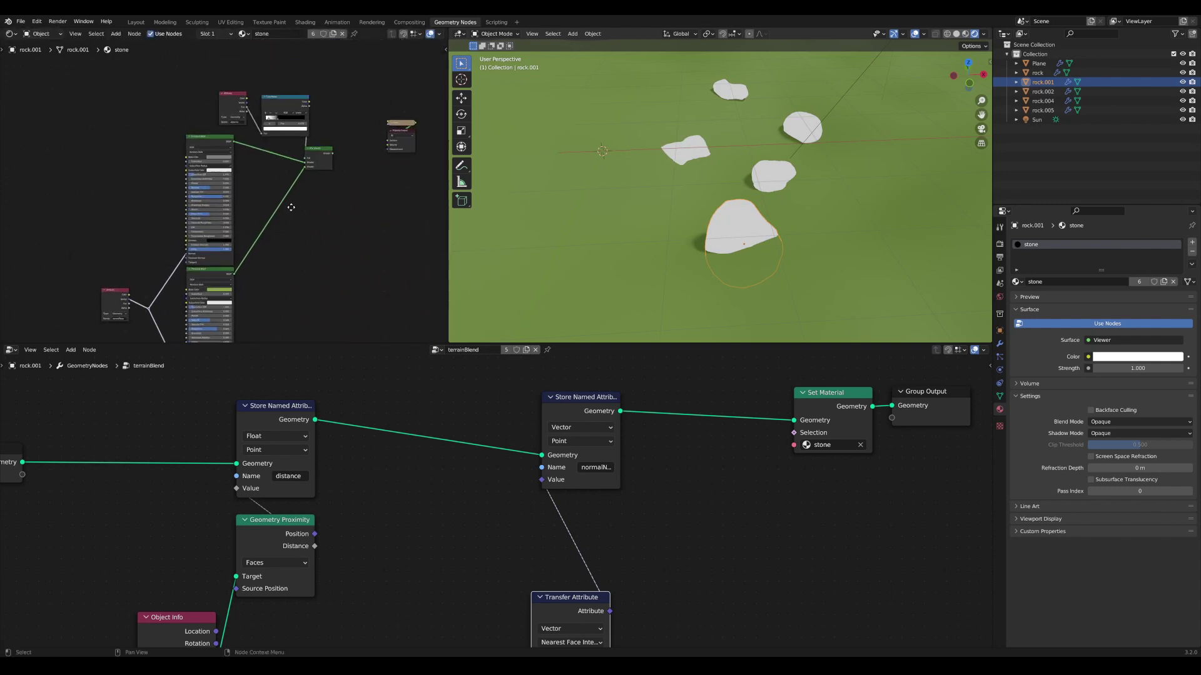
pyautogui.keyDown('ctrl'); pyautogui.keyDown('shift'); pyautogui.click(319, 155); pyautogui.keyUp('shift'); pyautogui.keyUp('ctrl')
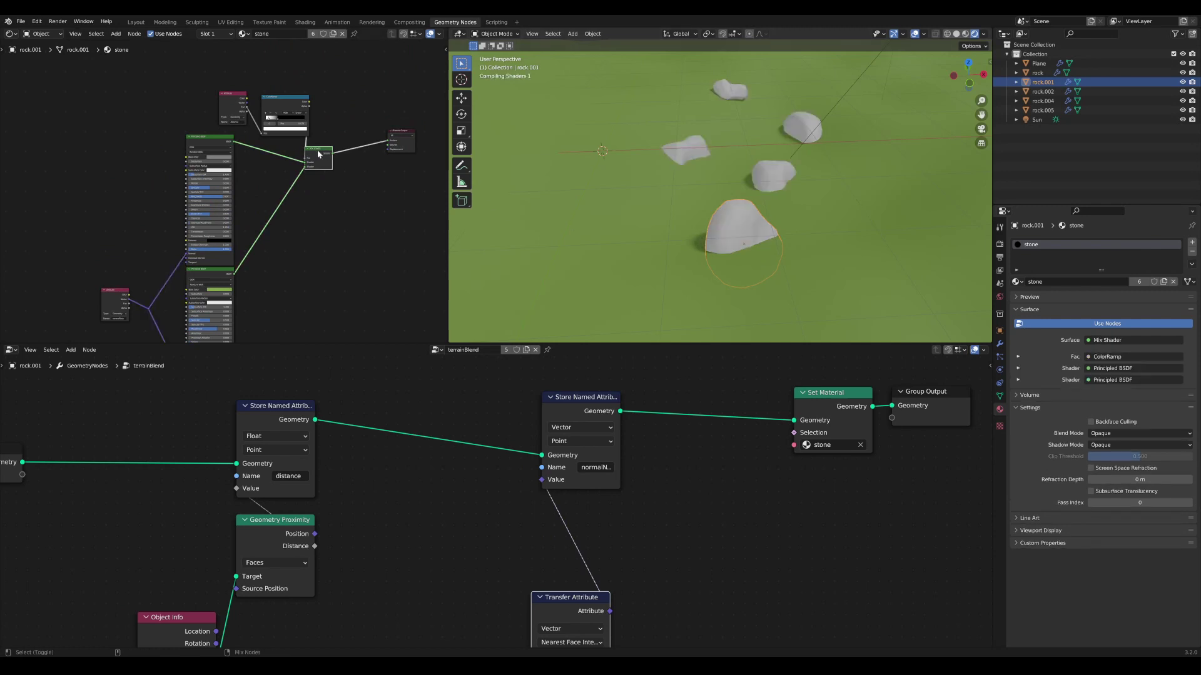
# Examine the rocks' shading and their blend into the terrain up close and from several angles.
pyautogui.moveTo(726, 235); pyautogui.dragTo(794, 266, button='middle')
pyautogui.scroll(2, 761, 250)
pyautogui.keyDown('shift'); pyautogui.moveTo(626, 169); pyautogui.dragTo(730, 171, button='middle'); pyautogui.keyUp('shift')
pyautogui.scroll(2, 744, 183)
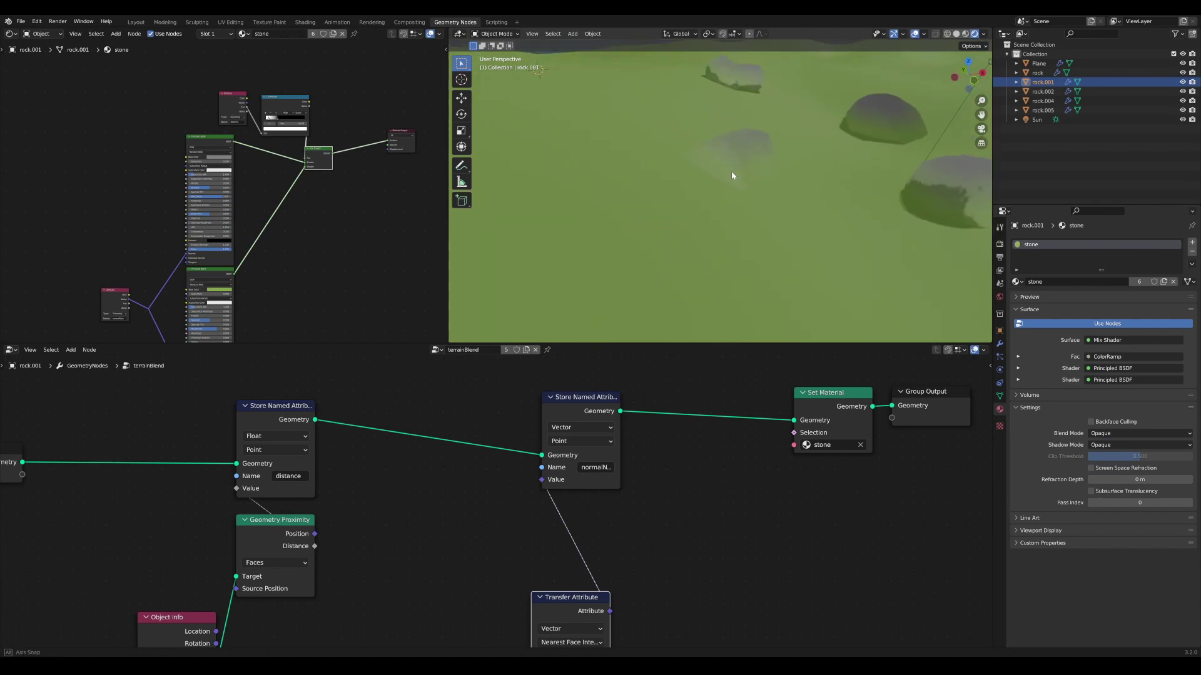
pyautogui.scroll(-4, 731, 170)
pyautogui.scroll(2, 758, 179)
pyautogui.keyDown('shift'); pyautogui.moveTo(867, 235); pyautogui.dragTo(718, 181, button='middle'); pyautogui.keyUp('shift')
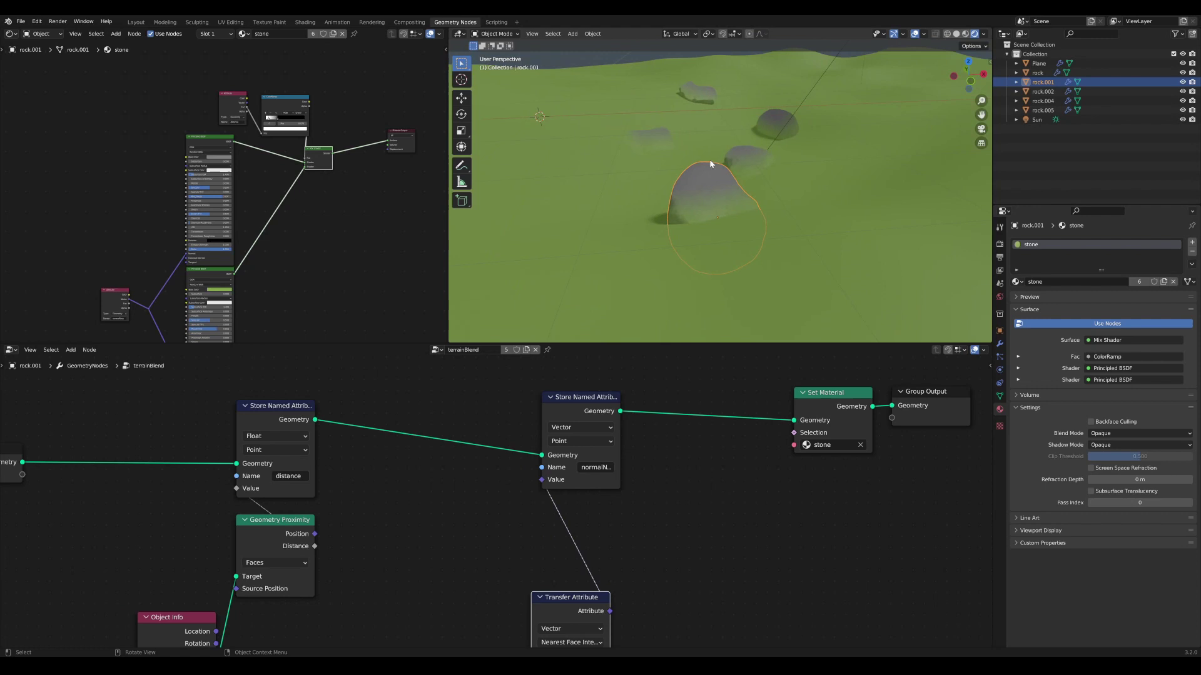
pyautogui.keyDown('shift'); pyautogui.moveTo(745, 176); pyautogui.dragTo(711, 250, button='middle'); pyautogui.keyUp('shift')
pyautogui.scroll(3, 768, 232)
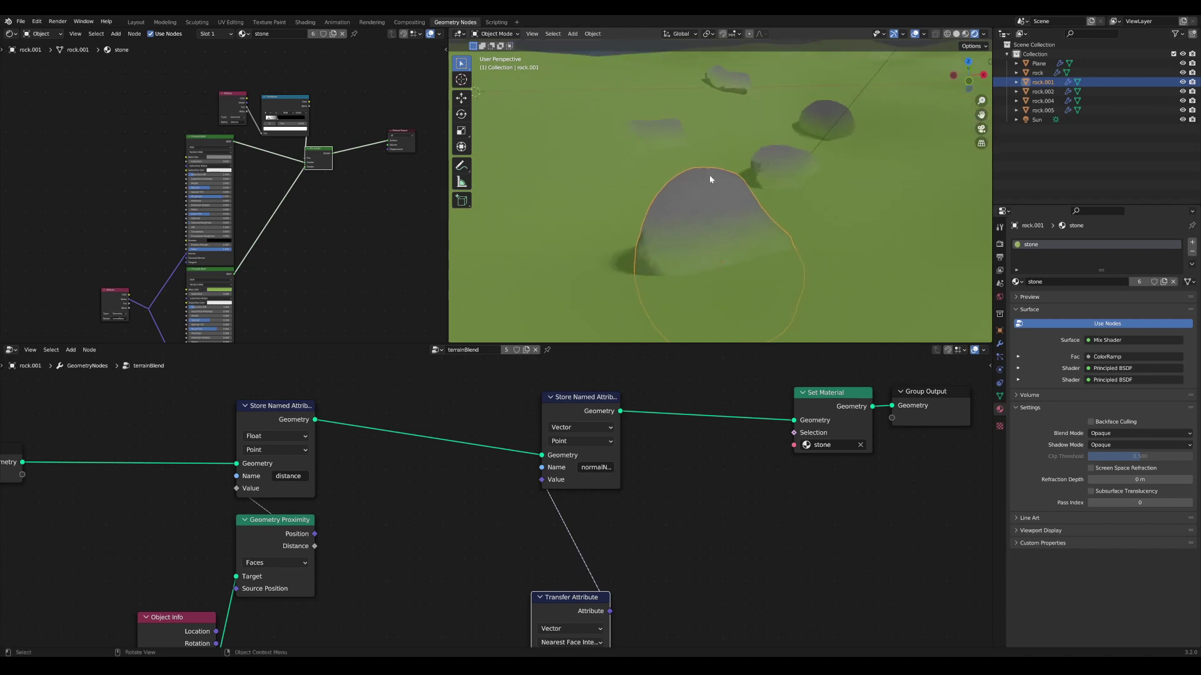
pyautogui.scroll(-1, 693, 176)
pyautogui.scroll(4, 714, 190)
pyautogui.scroll(-2, 713, 192)
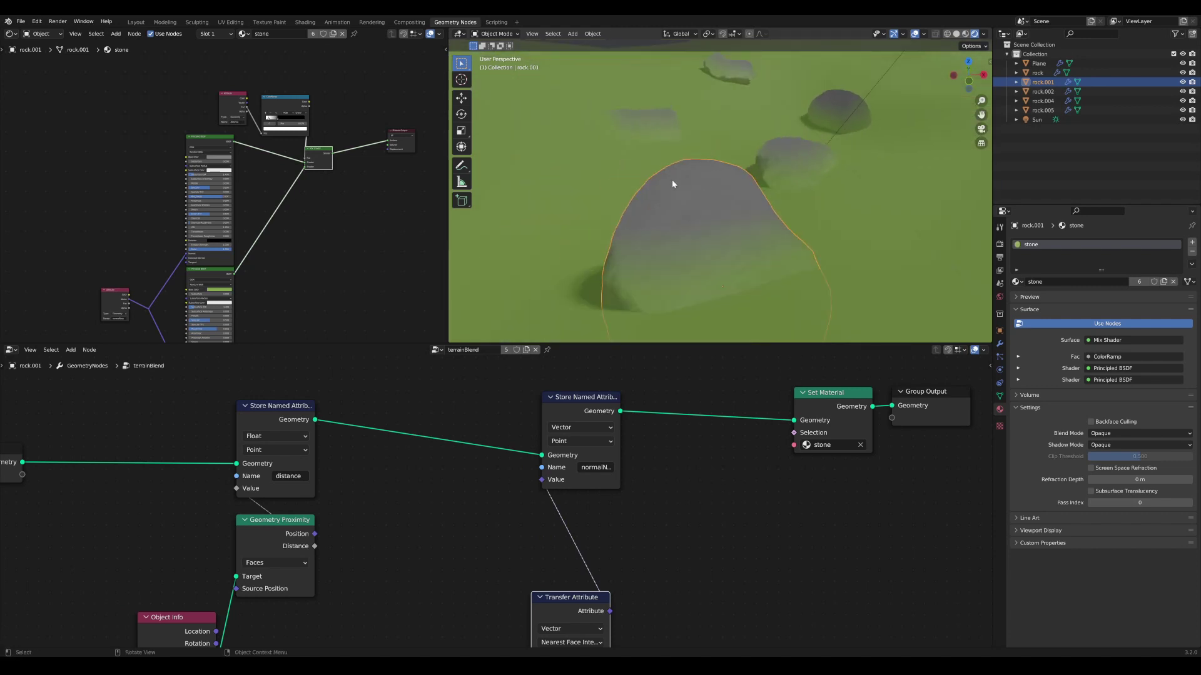
pyautogui.moveTo(672, 179); pyautogui.dragTo(748, 188, button='middle')
pyautogui.scroll(-3, 793, 175)
pyautogui.scroll(2, 746, 235)
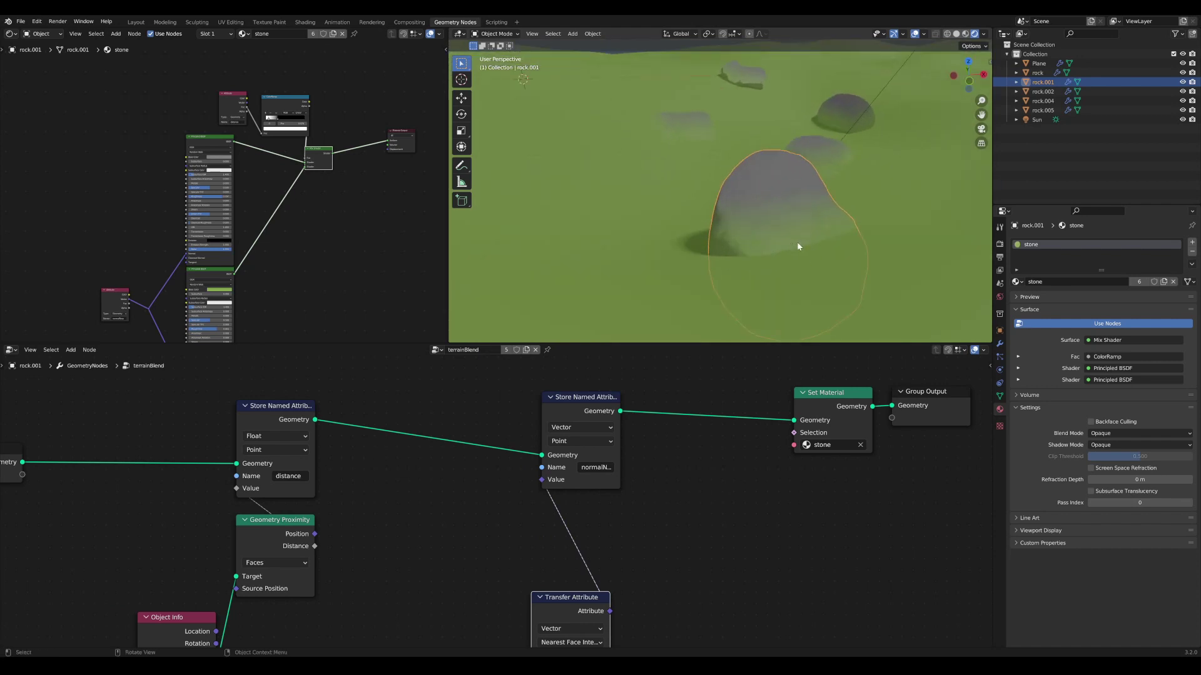
pyautogui.moveTo(797, 245)
pyautogui.mouseDown(button='middle')
pyautogui.moveTo(817, 245)
pyautogui.moveTo(804, 252)
pyautogui.mouseUp(button='middle')
pyautogui.scroll(-3, 868, 257)
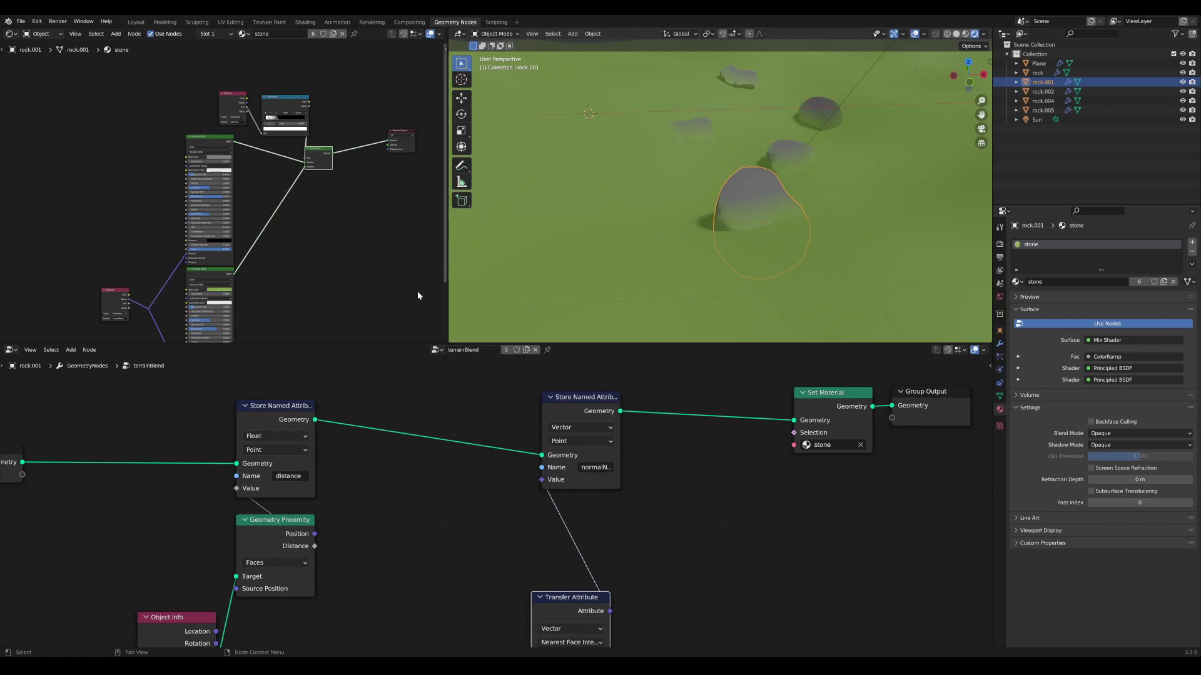
# Duplicate the distance Attribute node and place the copy just above the normalNew Attribute node.
pyautogui.moveTo(186, 317); pyautogui.dragTo(293, 281, button='middle')
pyautogui.scroll(1, 275, 276)
pyautogui.click(221, 254)
pyautogui.moveTo(220, 254); pyautogui.dragTo(203, 263)
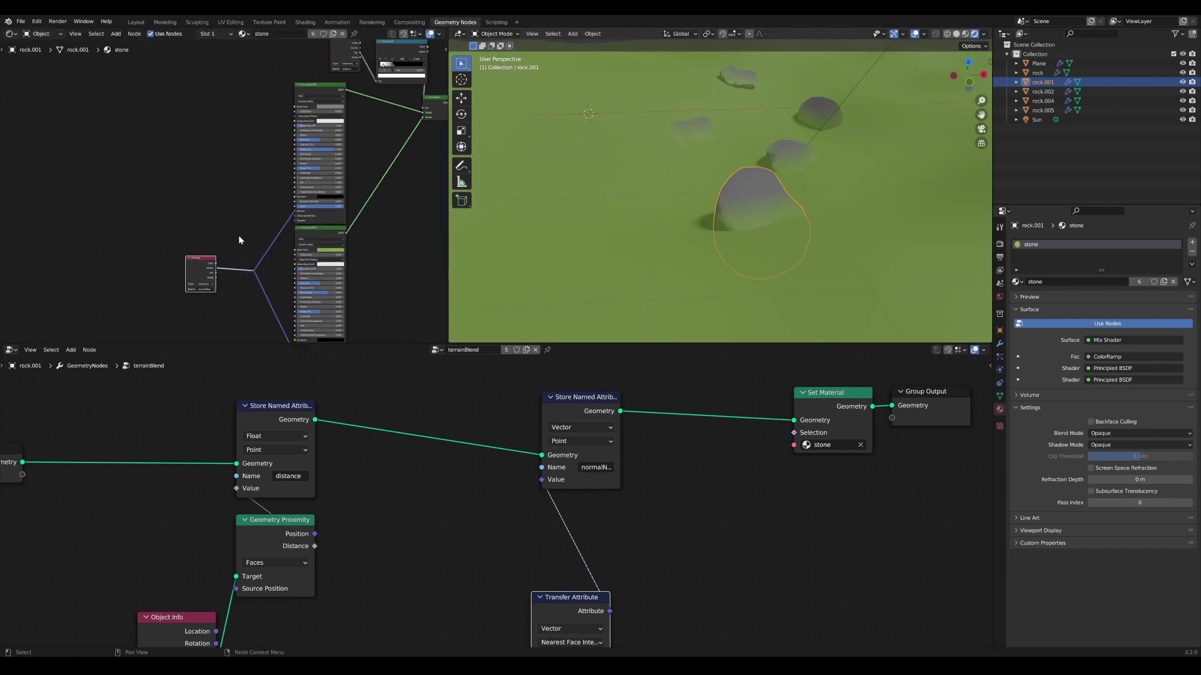
pyautogui.moveTo(241, 237); pyautogui.dragTo(266, 299, button='middle')
pyautogui.moveTo(362, 100)
pyautogui.mouseDown(button='middle')
pyautogui.moveTo(329, 107)
pyautogui.moveTo(339, 95)
pyautogui.mouseUp(button='middle')
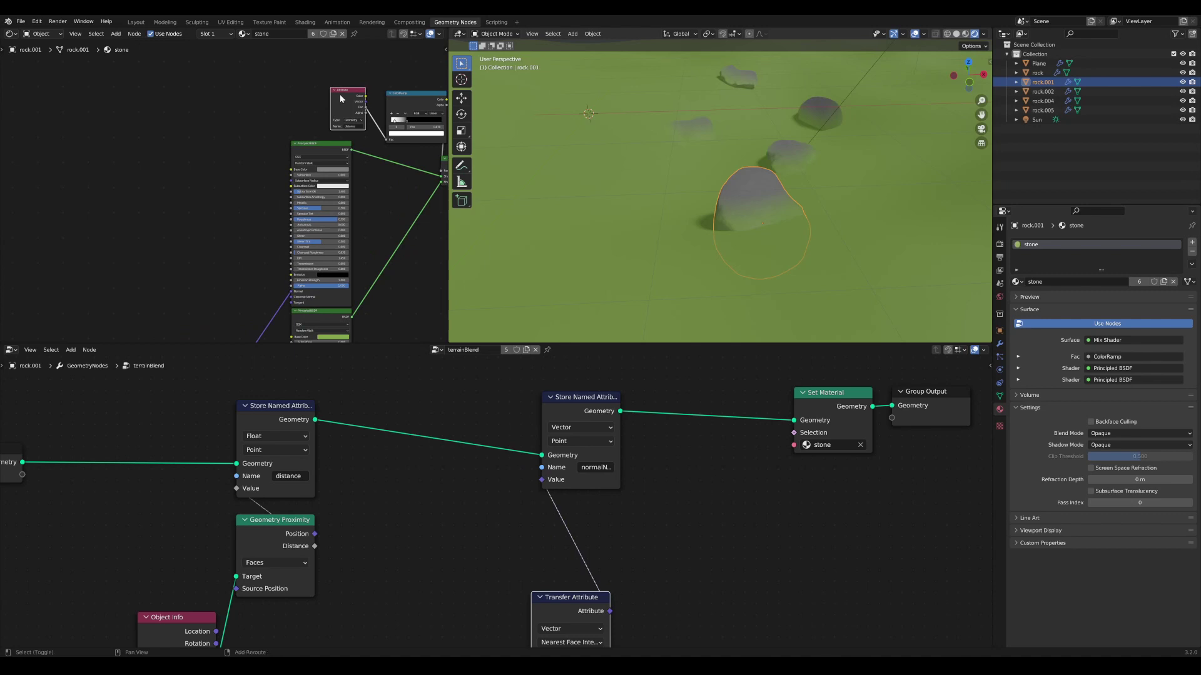
pyautogui.hotkey('shift', 'd')
pyautogui.click(206, 254)
pyautogui.scroll(1, 215, 247)
pyautogui.moveTo(221, 242); pyautogui.dragTo(343, 163, button='middle')
pyautogui.scroll(1, 344, 166)
pyautogui.moveTo(346, 174); pyautogui.dragTo(334, 189)
# Add a Geometry node to the stone material next to the duplicated distance Attribute node.
pyautogui.scroll(3, 362, 205)
pyautogui.moveTo(428, 193); pyautogui.dragTo(261, 224, button='middle')
pyautogui.scroll(3, 253, 198)
pyautogui.hotkey('shift', 'a')
pyautogui.write('s')
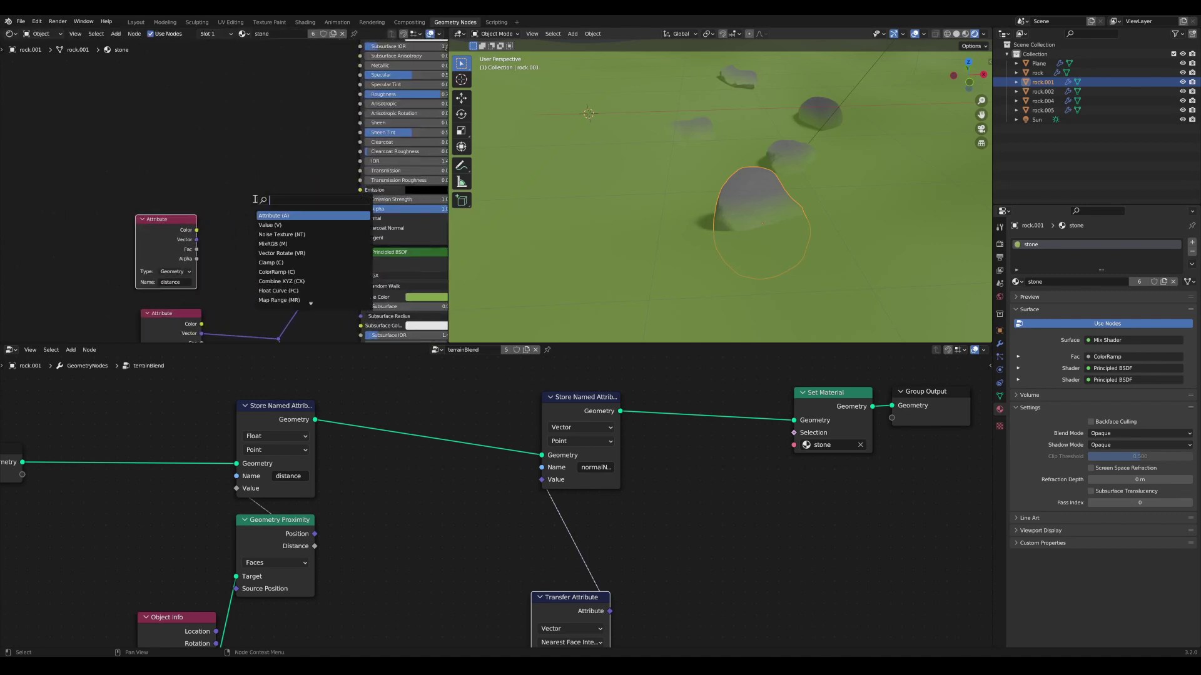
pyautogui.write('geom')
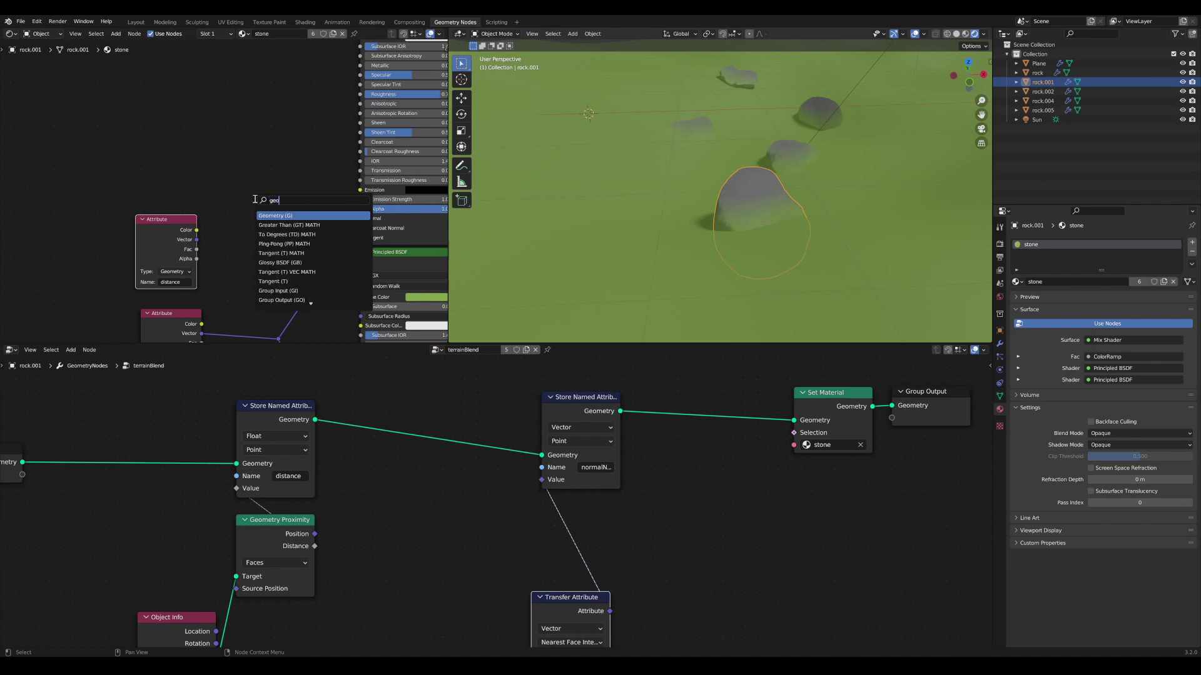
pyautogui.click(285, 214)
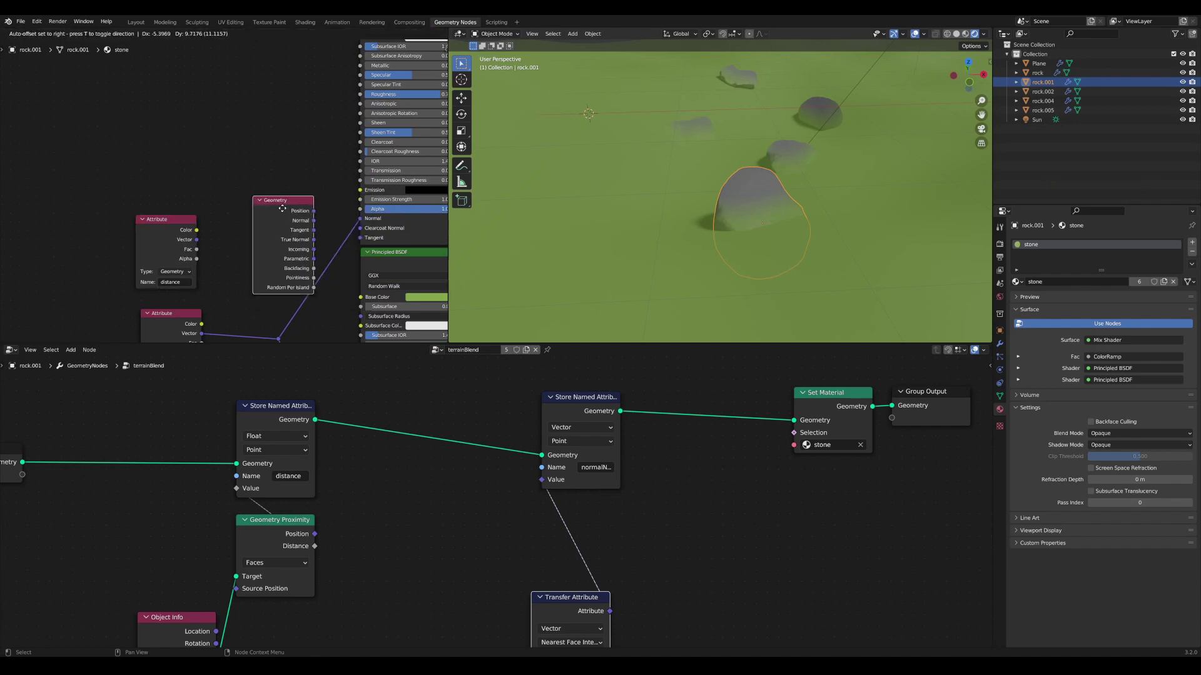
pyautogui.click(254, 180)
# Connect the Geometry node's Normal output to the reroute feeding both Principled BSDF nodes, replacing the normalNew link.
pyautogui.scroll(-1, 254, 180)
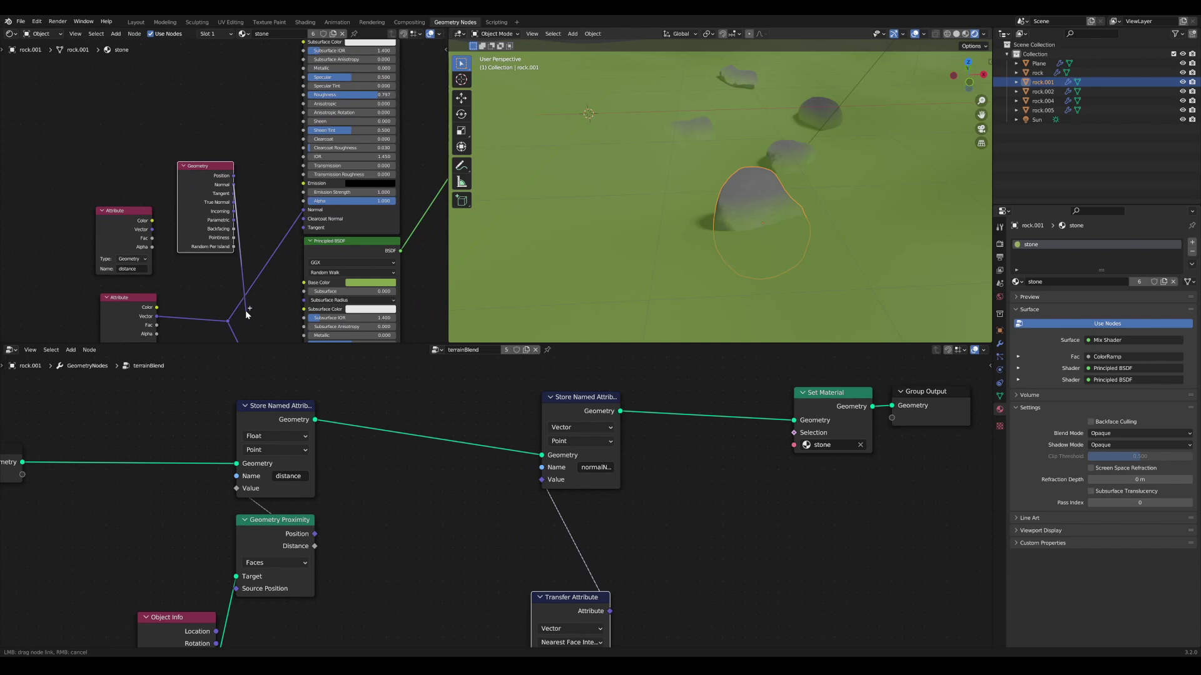
pyautogui.moveTo(229, 322); pyautogui.dragTo(228, 321)
pyautogui.scroll(-1, 761, 227)
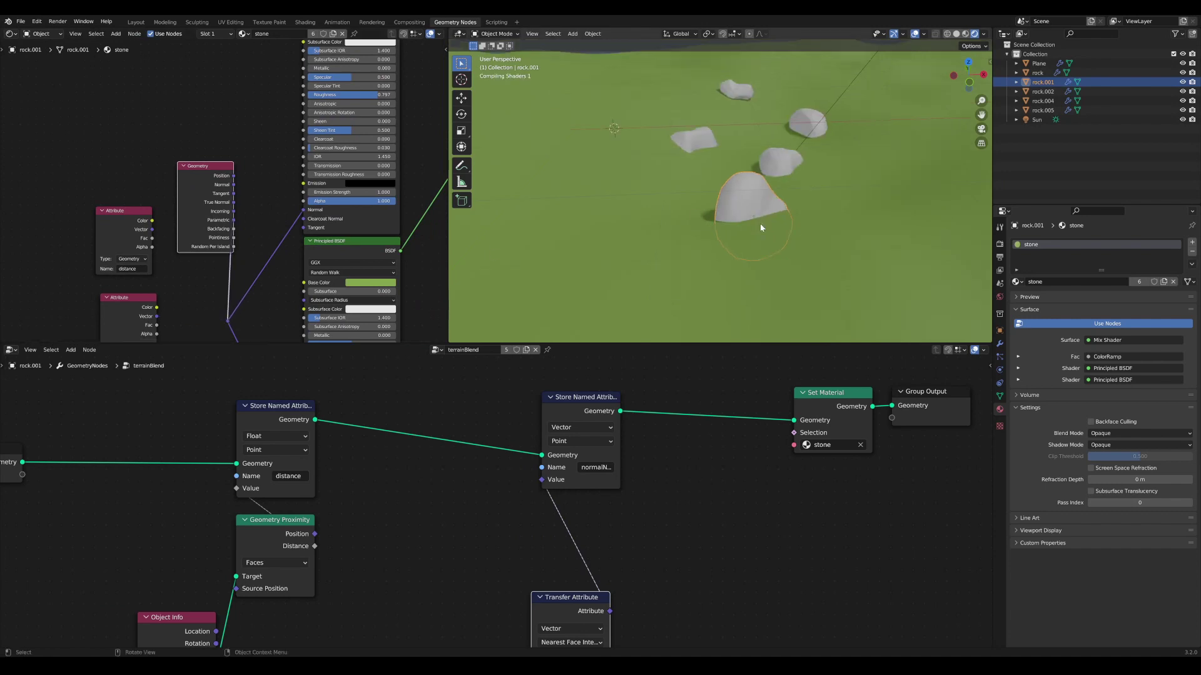
pyautogui.scroll(1, 761, 227)
pyautogui.moveTo(761, 228); pyautogui.dragTo(773, 231, button='middle')
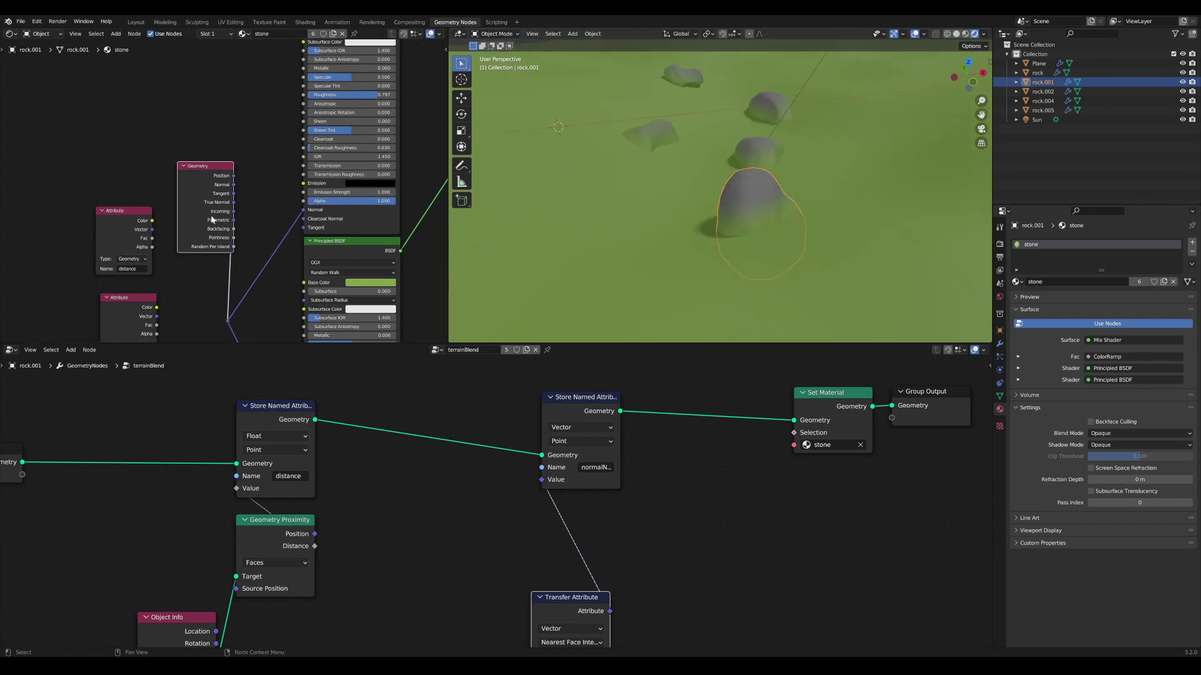
# Arrange the distance Attribute, Geometry and normalNew Attribute nodes in a column, leaving space before the reroute.
pyautogui.moveTo(202, 166)
pyautogui.mouseDown()
pyautogui.moveTo(116, 120)
pyautogui.moveTo(158, 162)
pyautogui.moveTo(181, 161)
pyautogui.mouseUp()
pyautogui.moveTo(112, 296); pyautogui.dragTo(176, 219, button='middle')
pyautogui.scroll(-1, 176, 219)
pyautogui.moveTo(175, 220); pyautogui.dragTo(183, 277)
pyautogui.moveTo(239, 165)
pyautogui.mouseDown(button='middle')
pyautogui.moveTo(282, 88)
pyautogui.moveTo(222, 174)
pyautogui.mouseUp(button='middle')
pyautogui.moveTo(264, 128); pyautogui.dragTo(214, 224)
pyautogui.moveTo(231, 219); pyautogui.dragTo(225, 189, button='middle')
pyautogui.scroll(-1, 226, 189)
pyautogui.moveTo(255, 289); pyautogui.dragTo(192, 216)
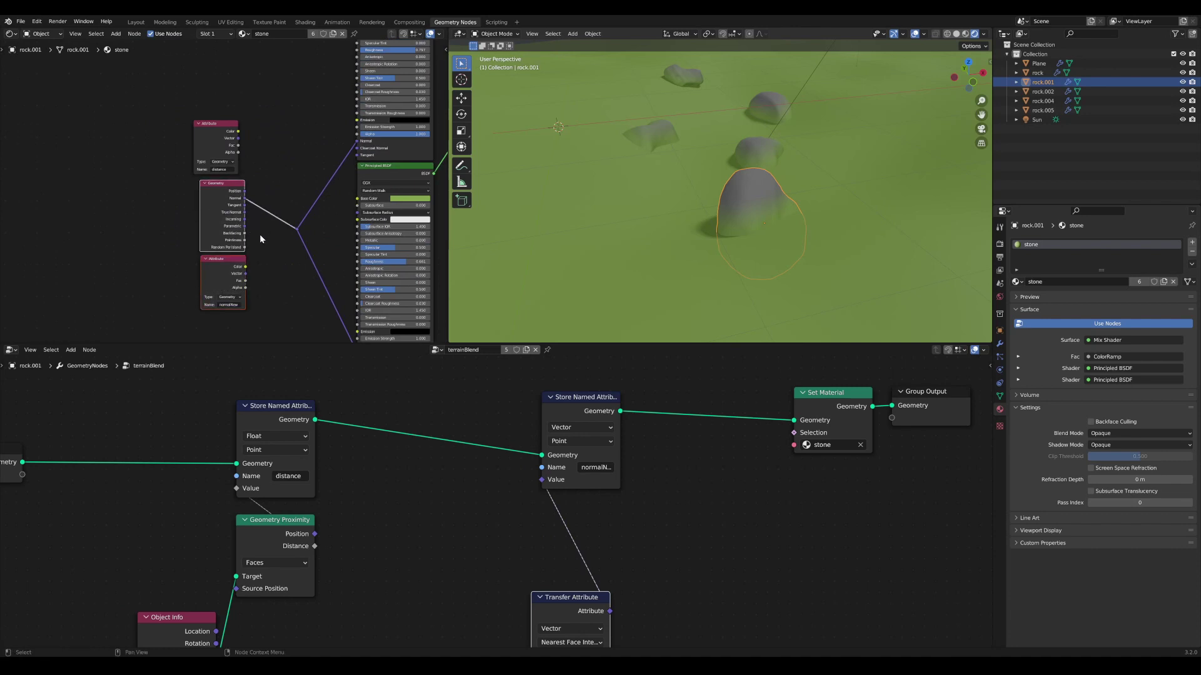
pyautogui.press('g')
pyautogui.press('x')
pyautogui.click(232, 249)
# Insert a MixRGB node between the Geometry Normal output and the reroute, with the normalNew Attribute's Vector output feeding Color2.
pyautogui.press('Tab')
pyautogui.write('m')
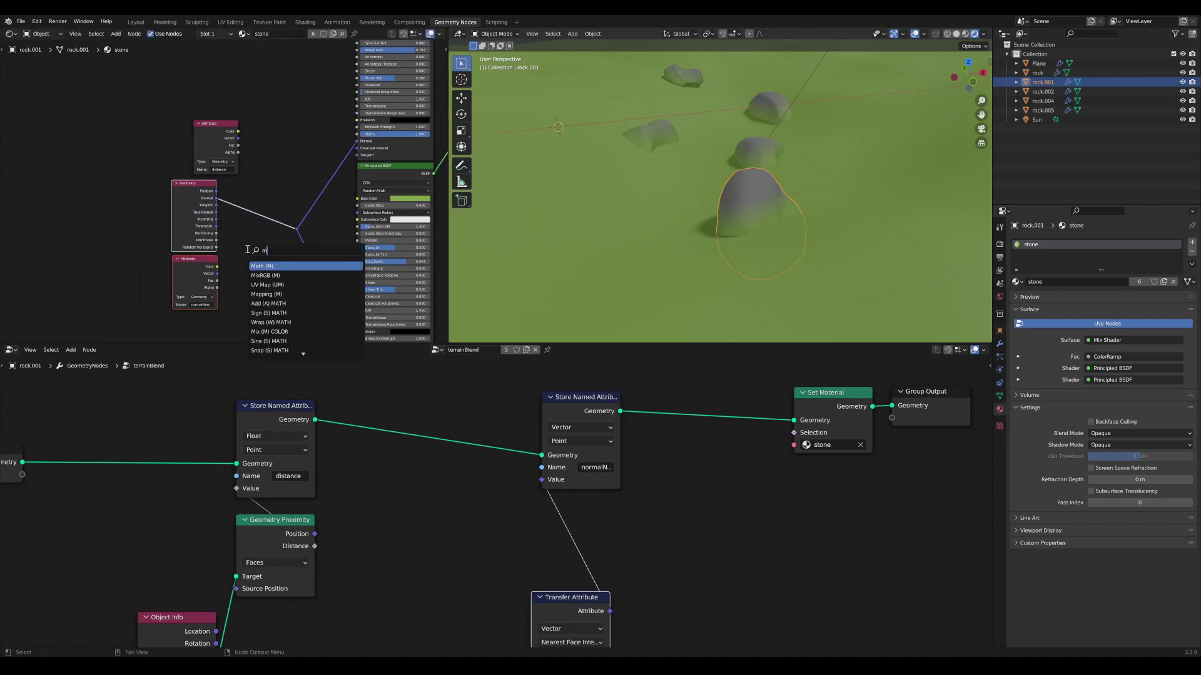
pyautogui.write('ix')
pyautogui.press('Return')
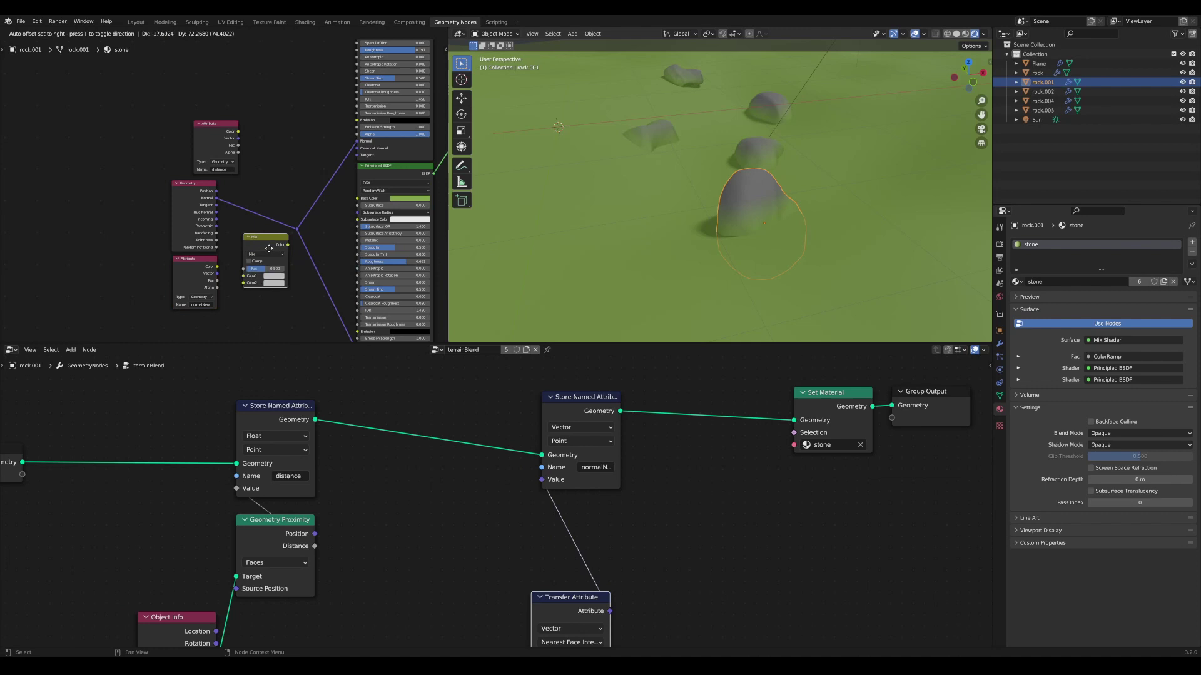
pyautogui.click(267, 233)
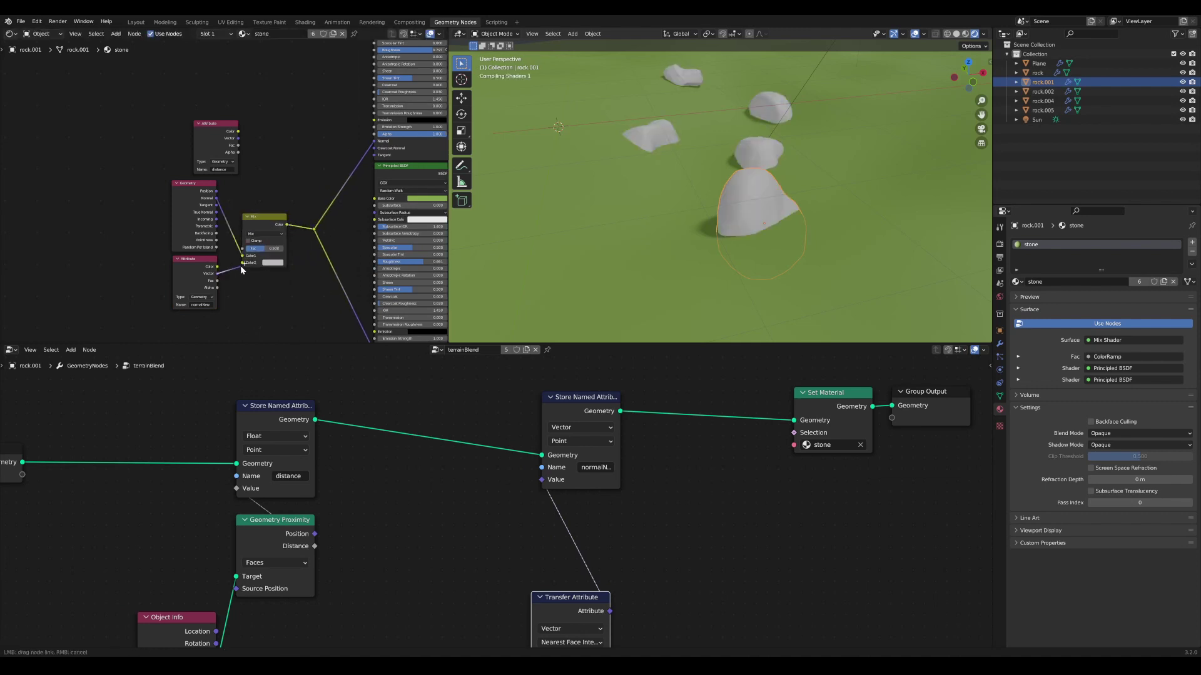
pyautogui.moveTo(240, 265); pyautogui.dragTo(245, 264)
pyautogui.scroll(2, 285, 159)
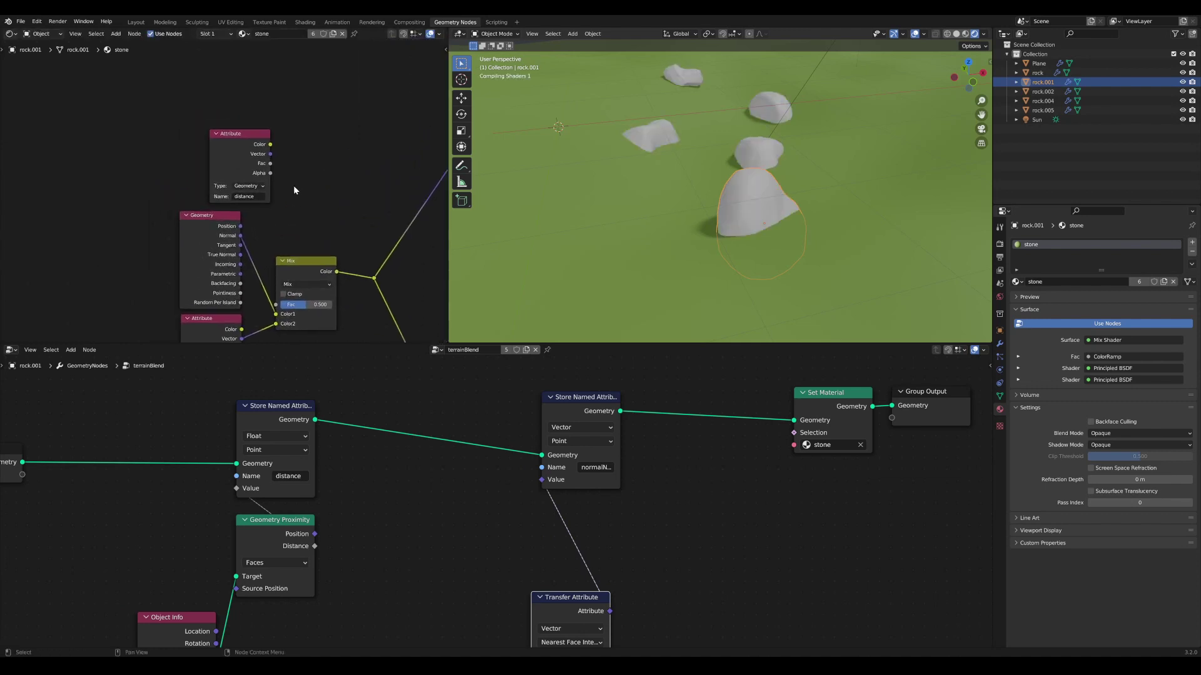
# Reposition the distance Attribute node above the Geometry node and connect its Fac output to the Mix node's Fac input.
pyautogui.moveTo(242, 139); pyautogui.dragTo(222, 134)
pyautogui.moveTo(251, 179); pyautogui.dragTo(226, 171, button='middle')
pyautogui.scroll(1, 226, 171)
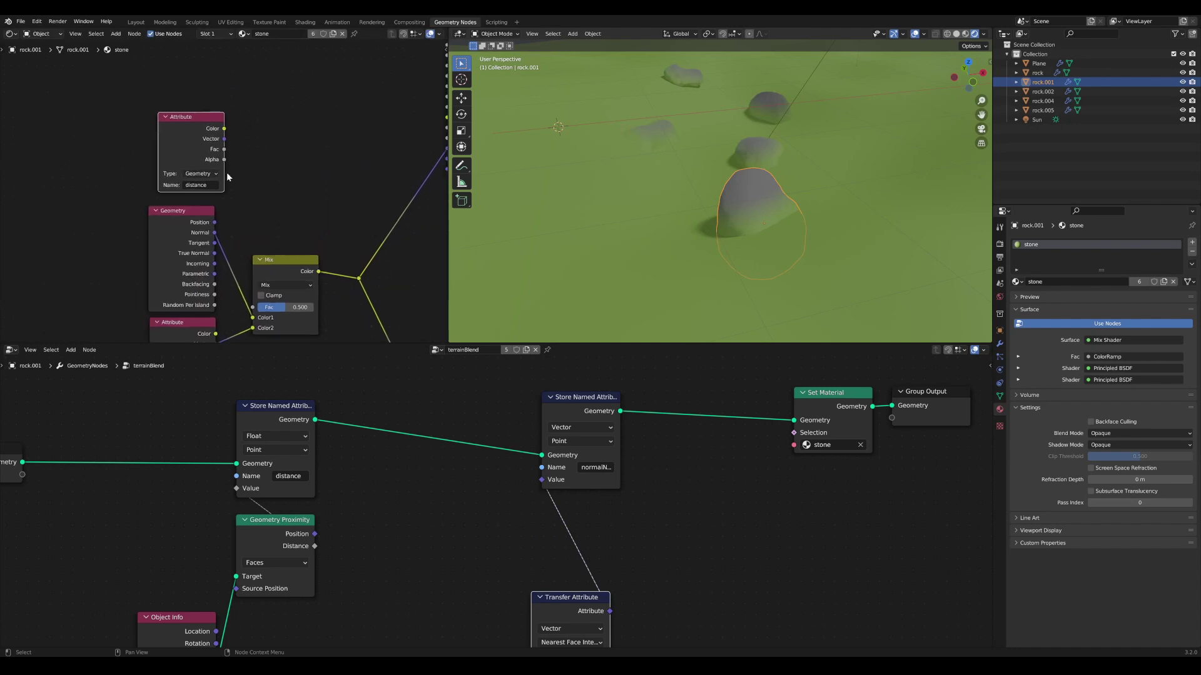
pyautogui.scroll(-1, 227, 176)
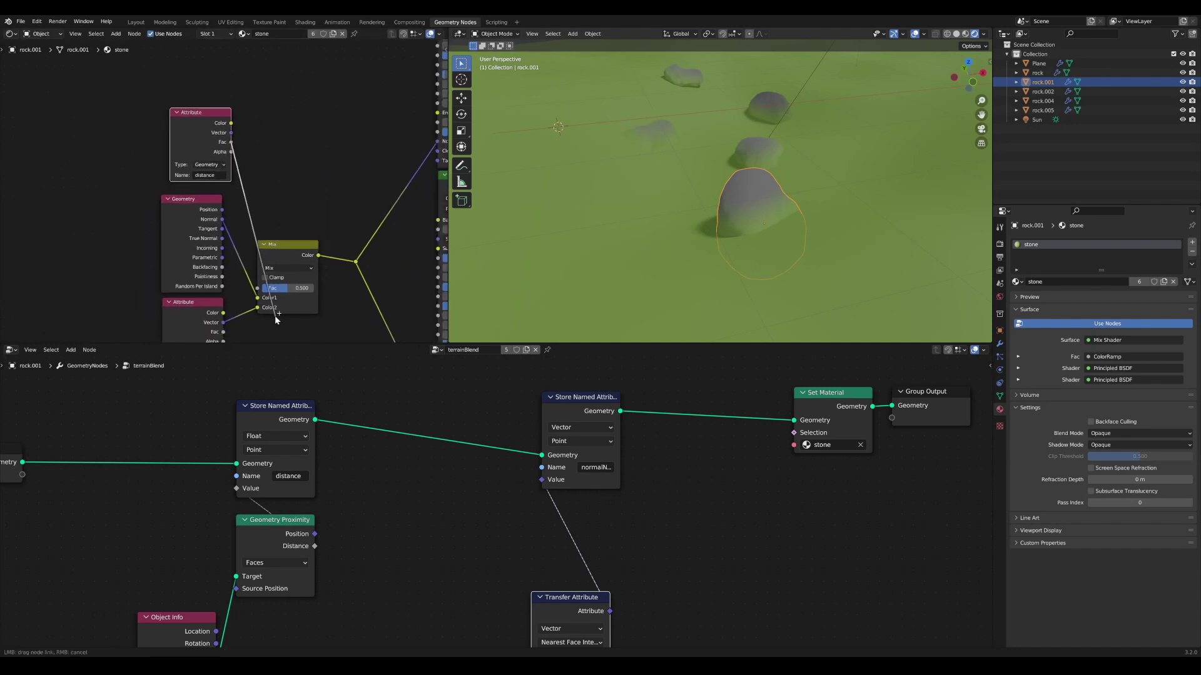
pyautogui.moveTo(260, 293); pyautogui.dragTo(258, 289)
pyautogui.scroll(3, 291, 188)
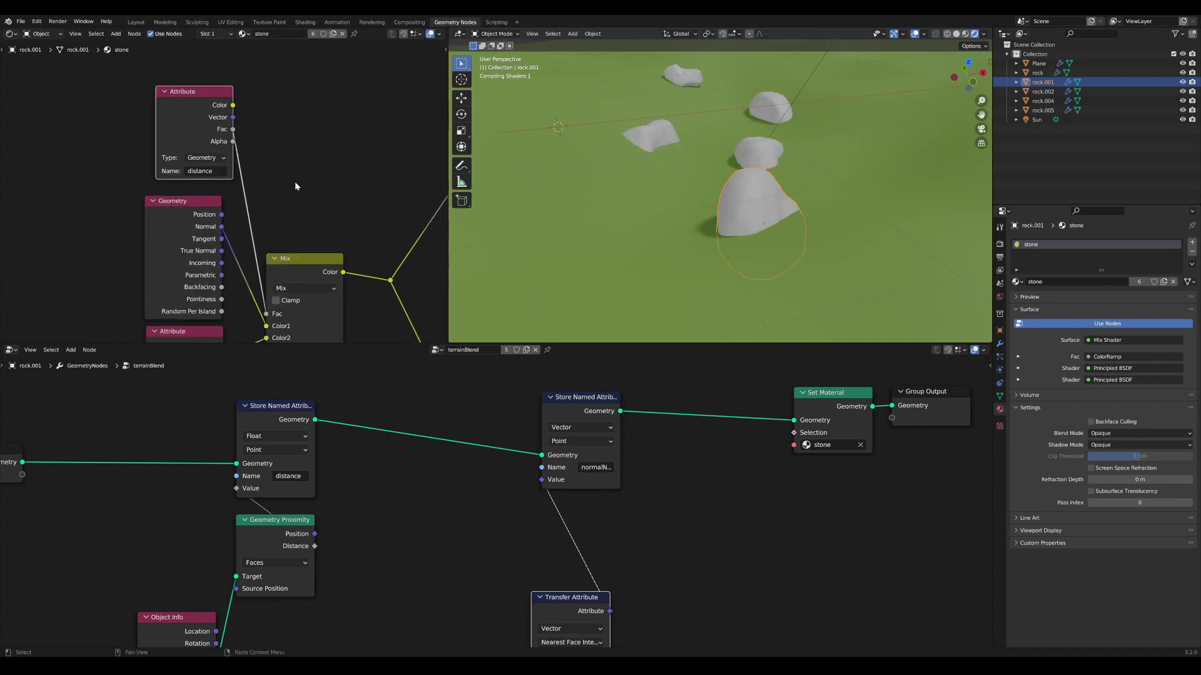
pyautogui.moveTo(297, 178); pyautogui.dragTo(324, 224, button='middle')
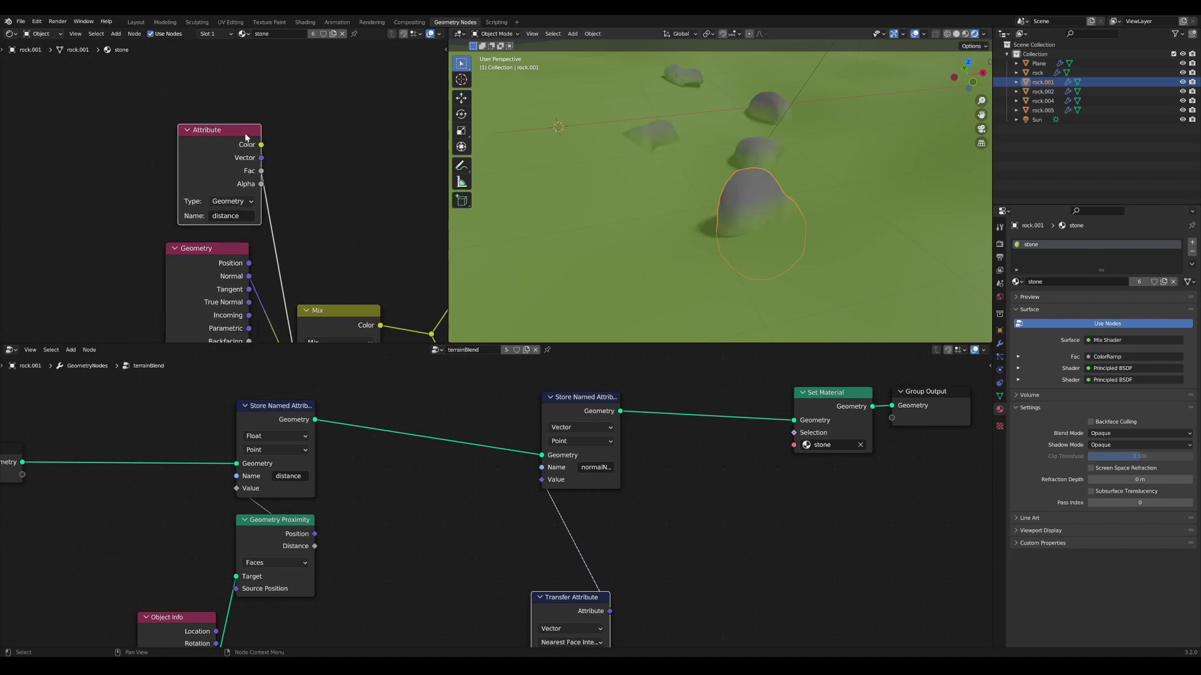
# Insert a ColorRamp node on the link between the distance Attribute and the Mix node's Fac input.
pyautogui.moveTo(244, 135); pyautogui.dragTo(225, 132)
pyautogui.press('Tab')
pyautogui.write('co')
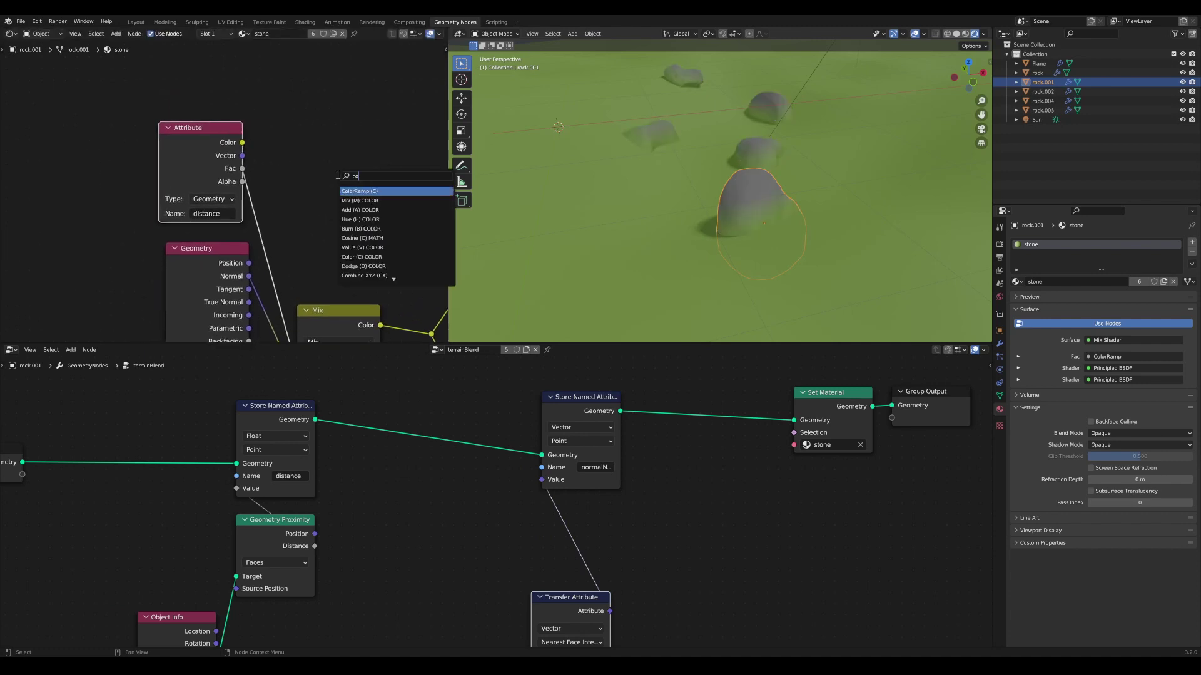
pyautogui.press('Return')
pyautogui.click(267, 163)
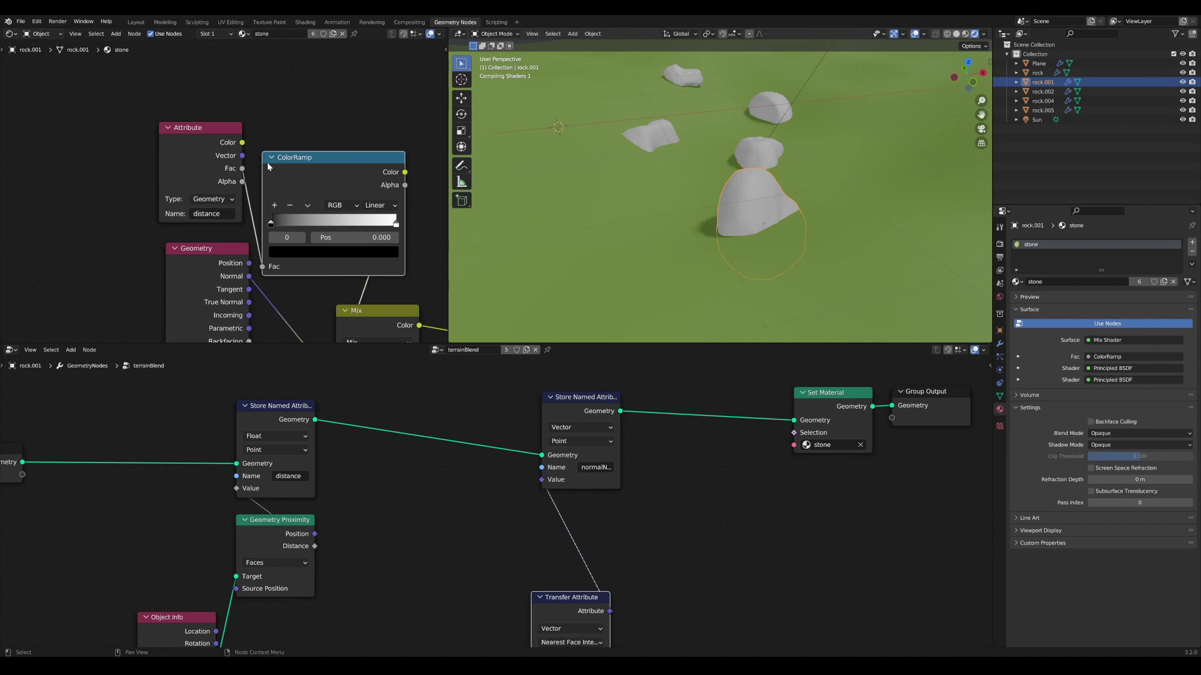
# Reverse the new ColorRamp by moving the white stop to the start and placing the black stop at about 0.276.
pyautogui.scroll(1, 313, 185)
pyautogui.scroll(-2, 324, 203)
pyautogui.moveTo(314, 185)
pyautogui.mouseDown(button='middle')
pyautogui.moveTo(269, 167)
pyautogui.moveTo(291, 194)
pyautogui.mouseUp(button='middle')
pyautogui.scroll(2, 283, 197)
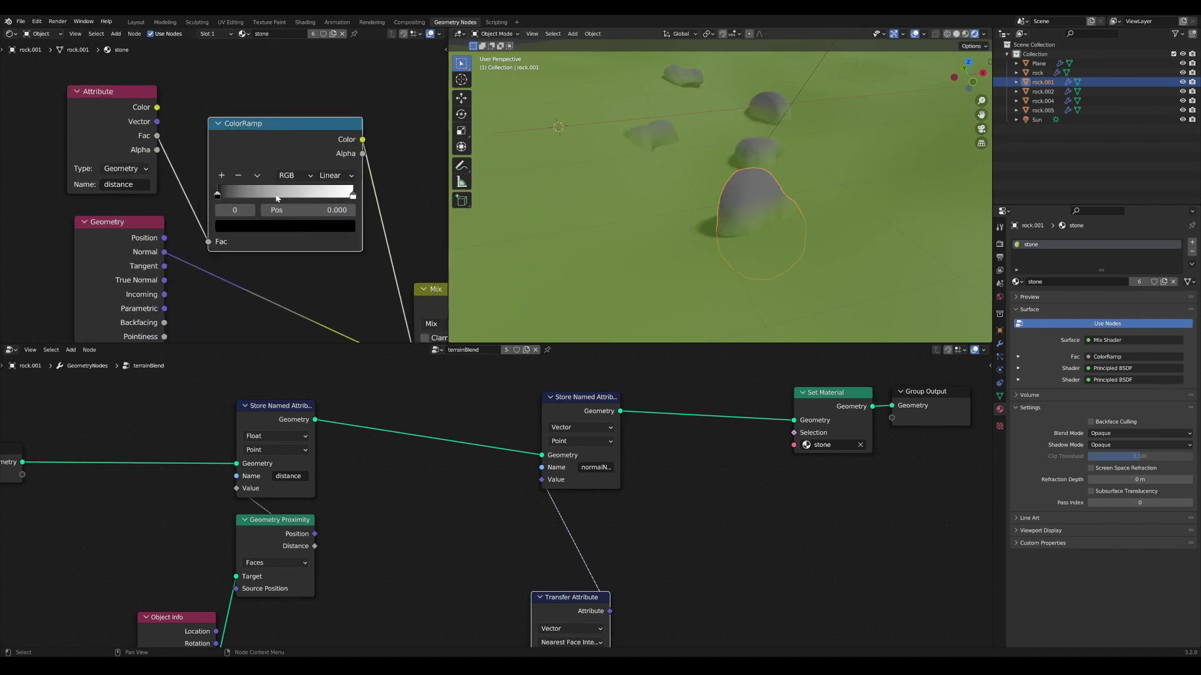
pyautogui.moveTo(217, 194); pyautogui.dragTo(279, 195)
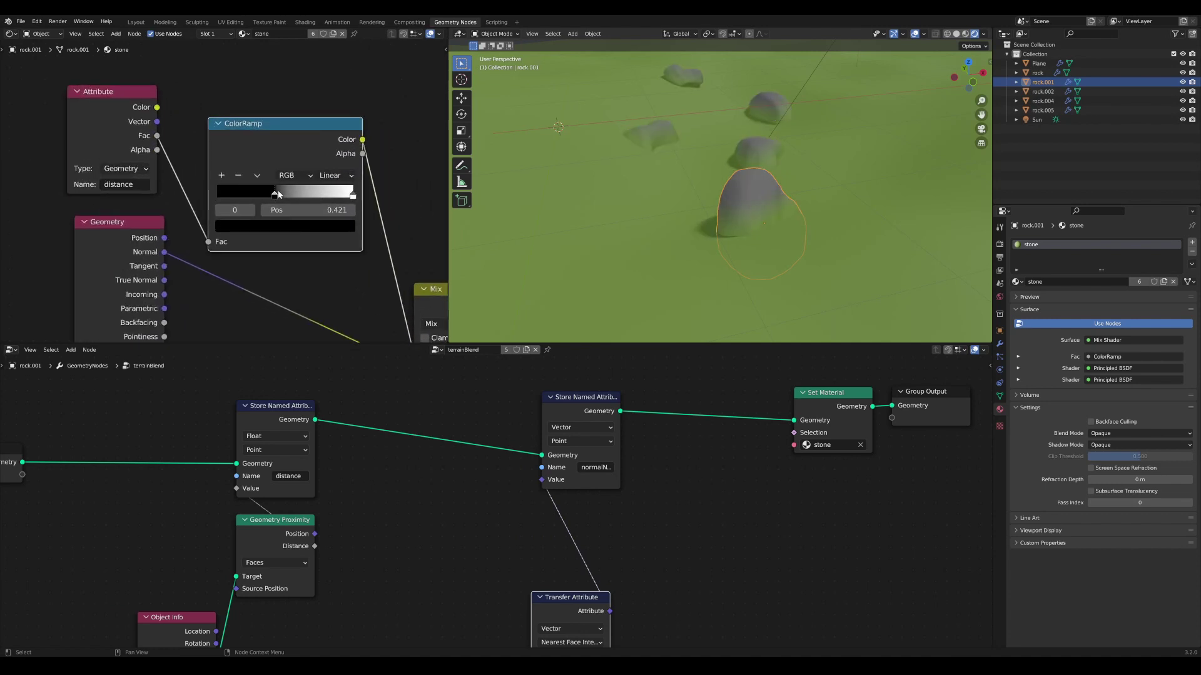
pyautogui.moveTo(353, 197); pyautogui.dragTo(231, 198)
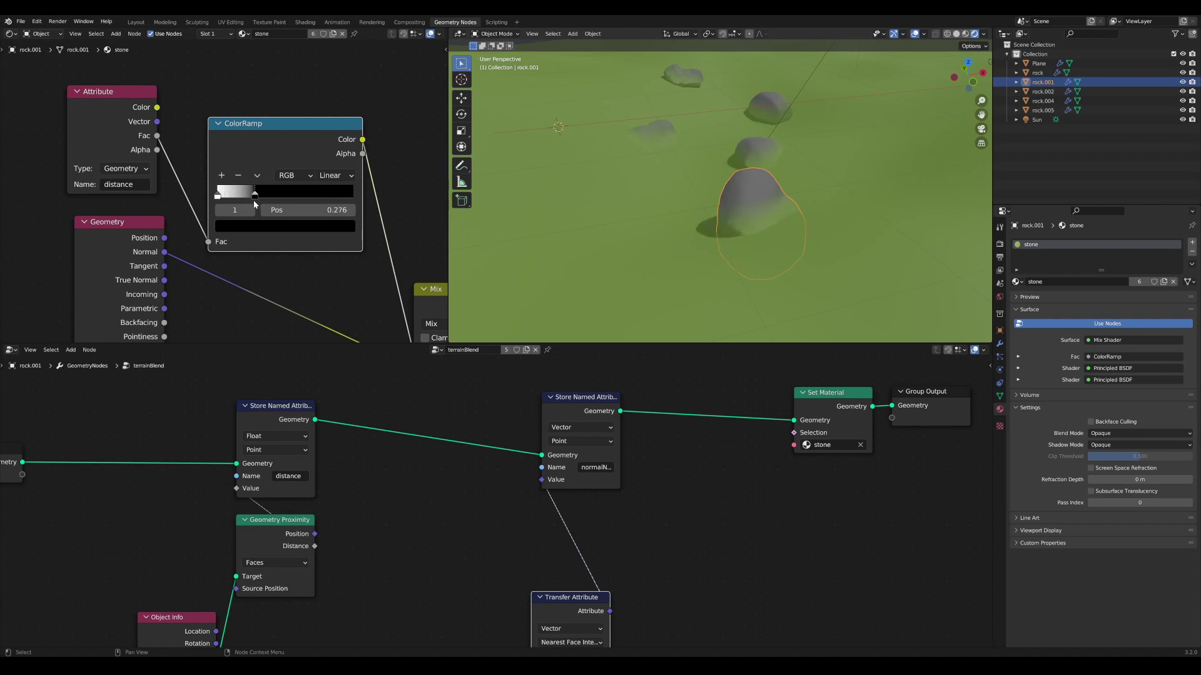
# Examine the blend at the base of the rocks from several angles and distances, and widen the shader editor.
pyautogui.moveTo(720, 162); pyautogui.dragTo(731, 198, button='middle')
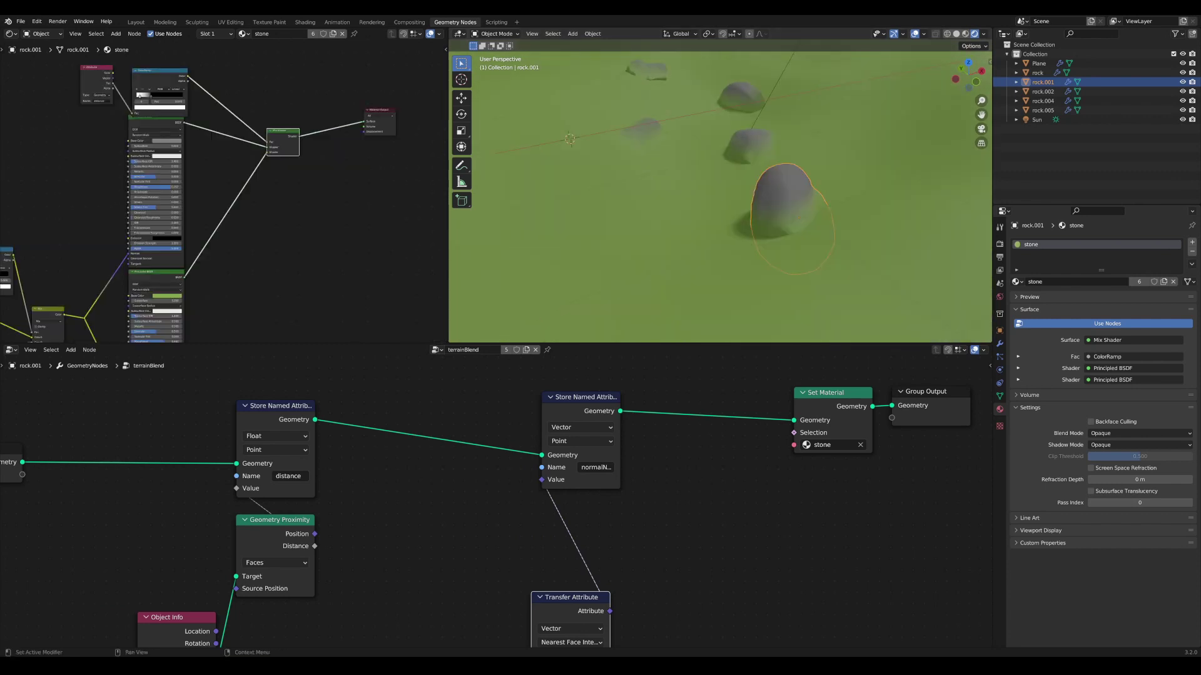
pyautogui.moveTo(701, 187); pyautogui.dragTo(790, 246, button='middle')
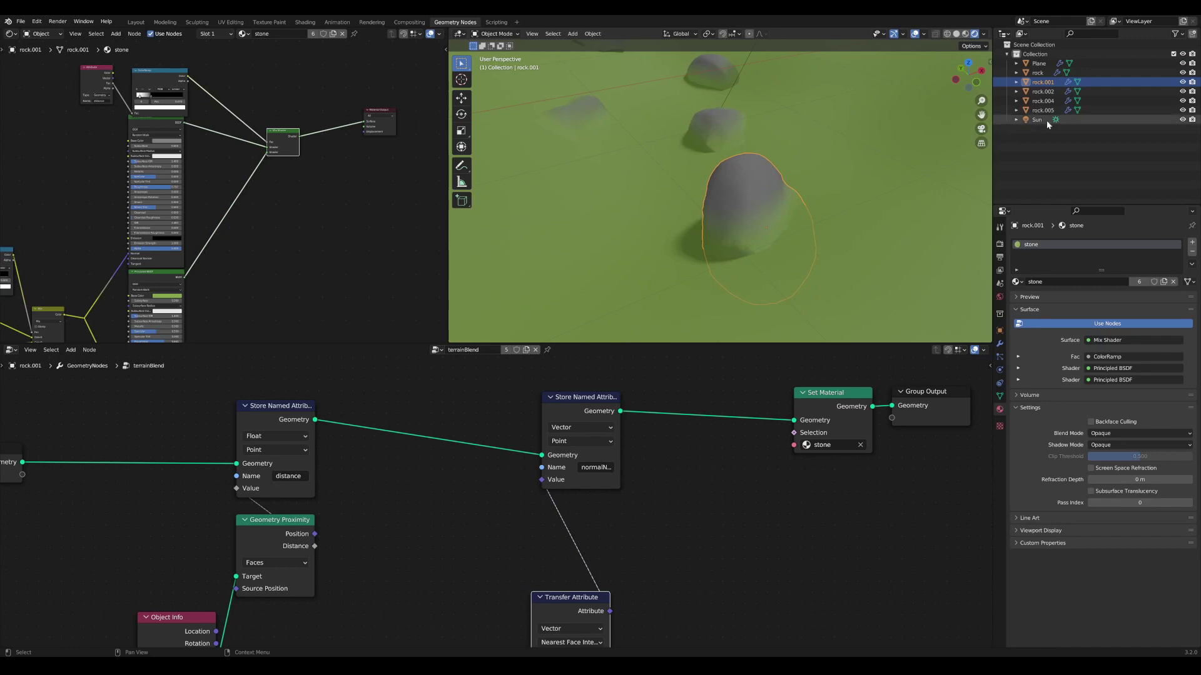
pyautogui.moveTo(751, 206); pyautogui.dragTo(756, 245, button='middle')
pyautogui.scroll(5, 756, 244)
pyautogui.scroll(-3, 815, 267)
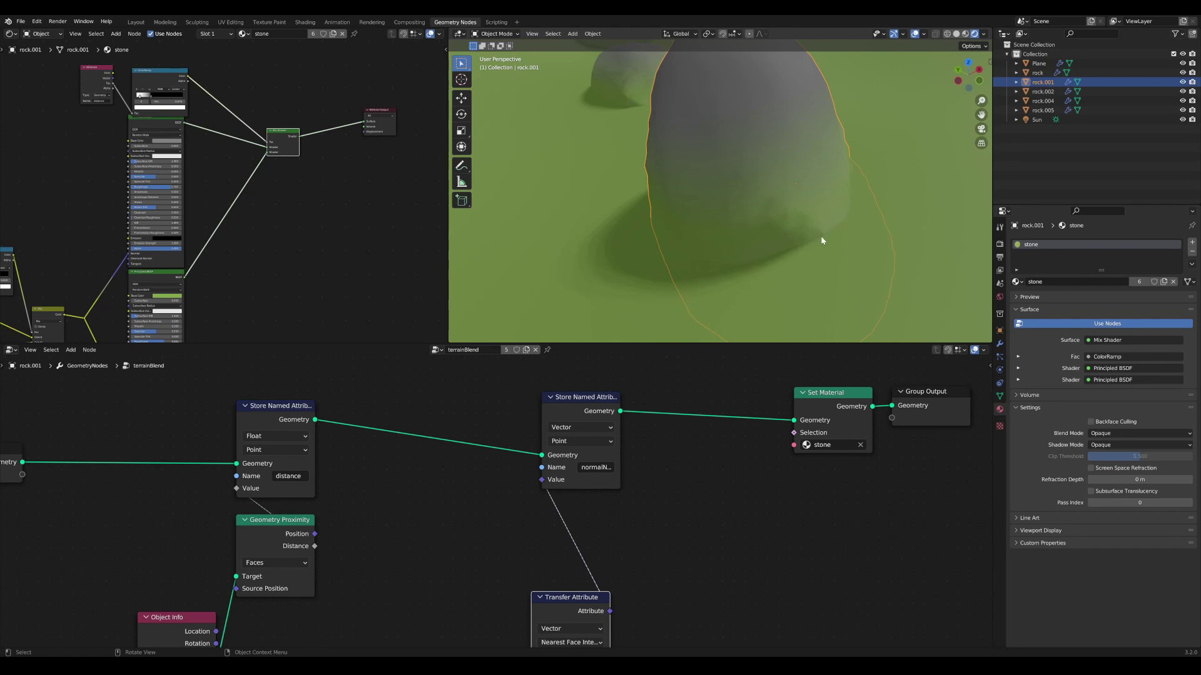
pyautogui.moveTo(809, 236); pyautogui.dragTo(851, 253, button='middle')
pyautogui.moveTo(447, 272); pyautogui.dragTo(507, 273)
pyautogui.moveTo(737, 276); pyautogui.dragTo(784, 256, button='middle')
pyautogui.scroll(-1, 250, 265)
# Preview the normal Mix node's output on the rocks and move the ColorRamp's black stop farther from the white one.
pyautogui.moveTo(129, 264); pyautogui.dragTo(386, 205, button='middle')
pyautogui.scroll(2, 422, 210)
pyautogui.scroll(1, 422, 210)
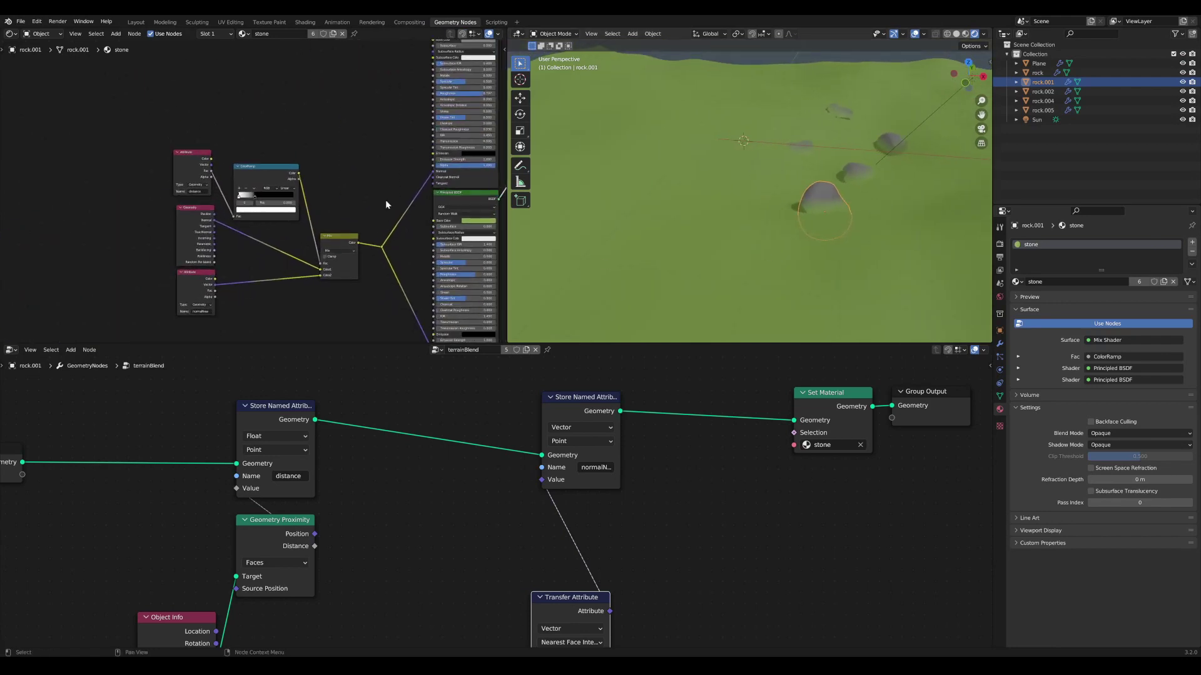
pyautogui.keyDown('ctrl'); pyautogui.keyDown('shift'); pyautogui.click(350, 240); pyautogui.keyUp('shift'); pyautogui.keyUp('ctrl')
pyautogui.scroll(6, 764, 233)
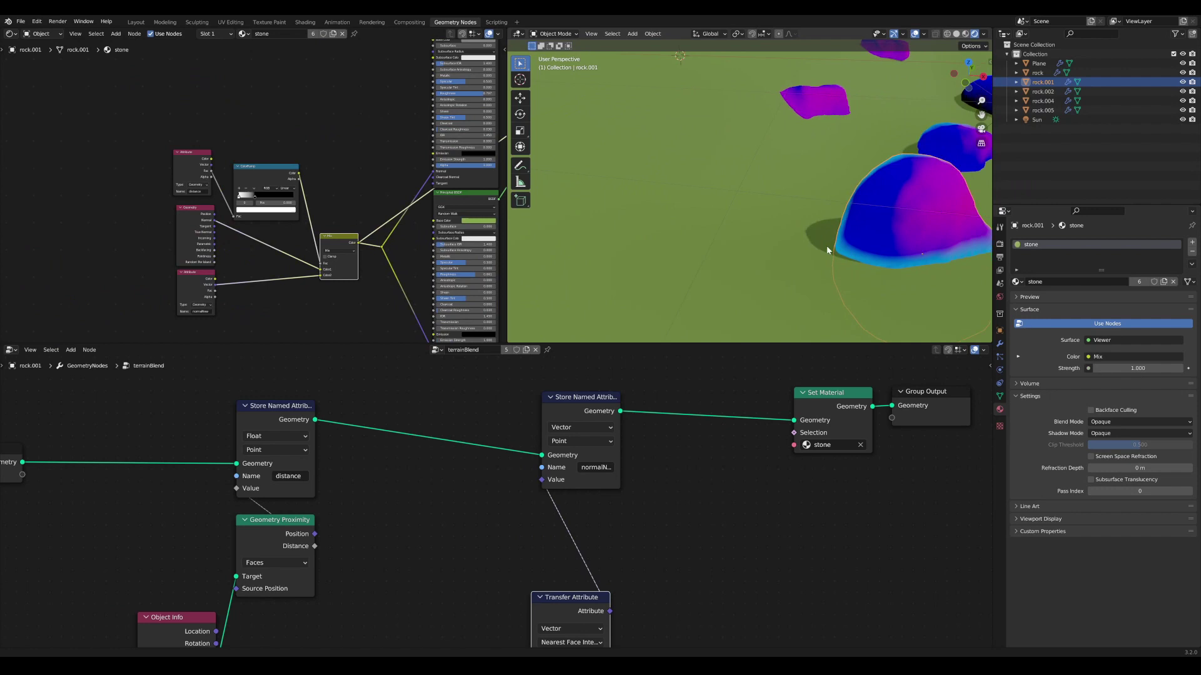
pyautogui.moveTo(253, 192)
pyautogui.mouseDown()
pyautogui.moveTo(286, 195)
pyautogui.moveTo(271, 204)
pyautogui.mouseUp()
# Preview the Geometry node's outputs on the rocks and compare them with the Mix node's output.
pyautogui.keyDown('ctrl'); pyautogui.keyDown('shift'); pyautogui.click(198, 213); pyautogui.keyUp('shift'); pyautogui.keyUp('ctrl')
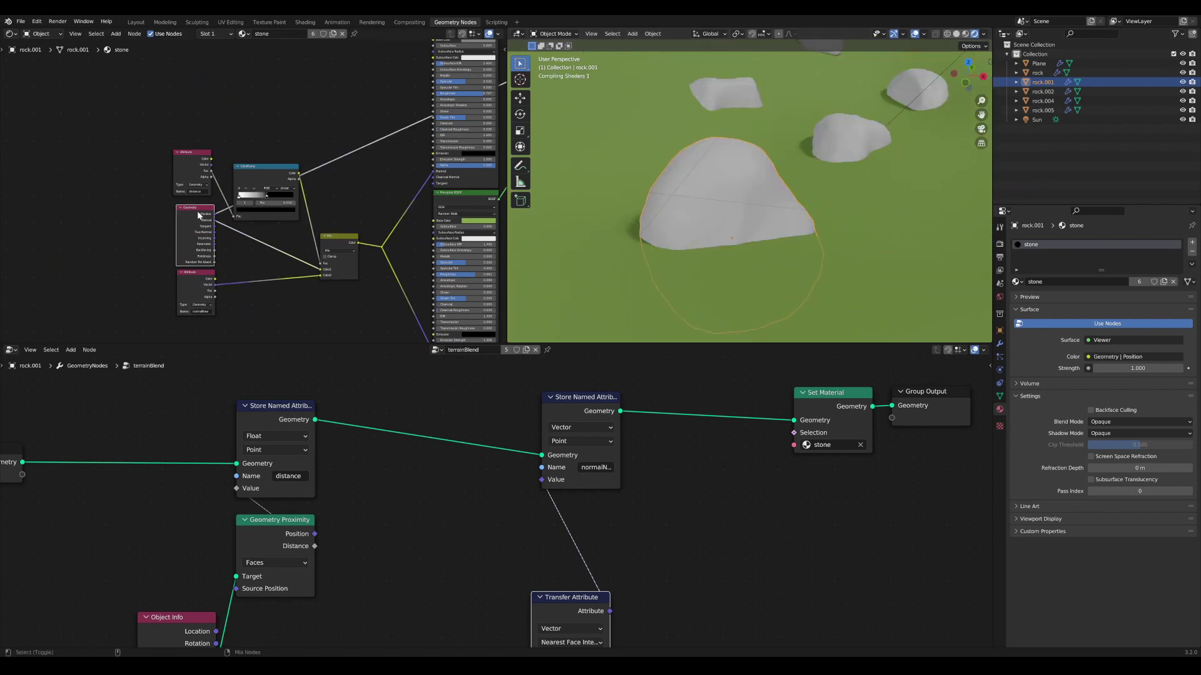
pyautogui.keyDown('ctrl'); pyautogui.keyDown('shift'); pyautogui.click(198, 213); pyautogui.keyUp('shift'); pyautogui.keyUp('ctrl')
pyautogui.keyDown('ctrl'); pyautogui.keyDown('shift'); pyautogui.click(337, 241); pyautogui.keyUp('shift'); pyautogui.keyUp('ctrl')
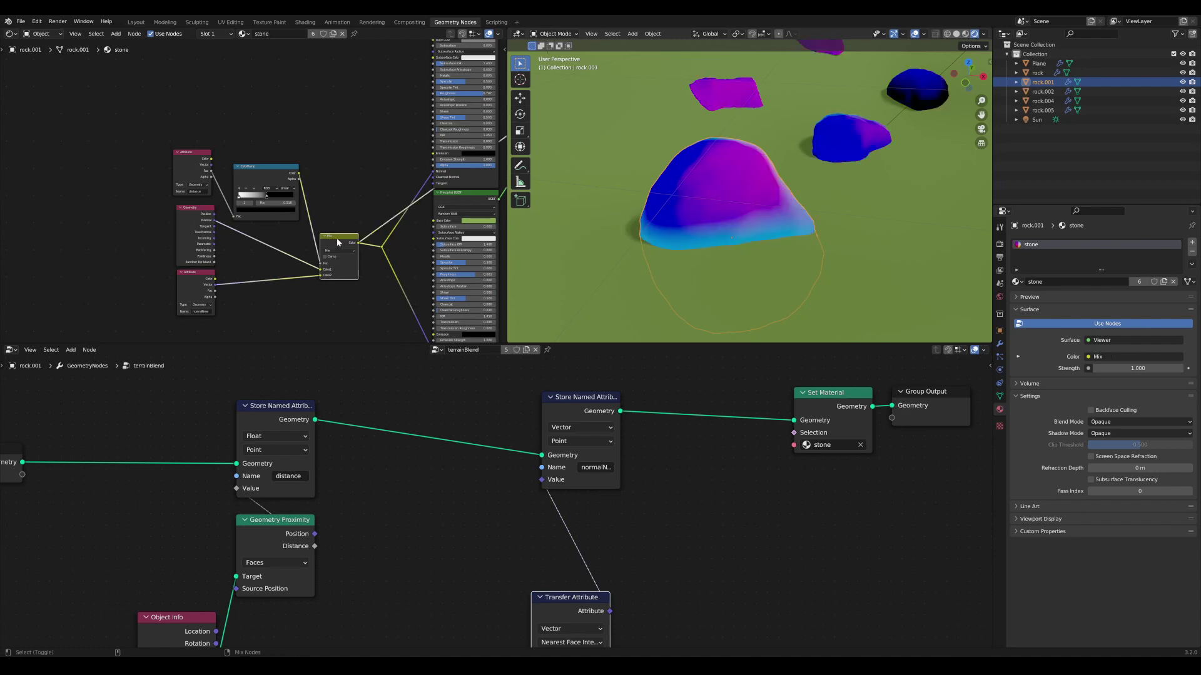
pyautogui.scroll(-8, 819, 227)
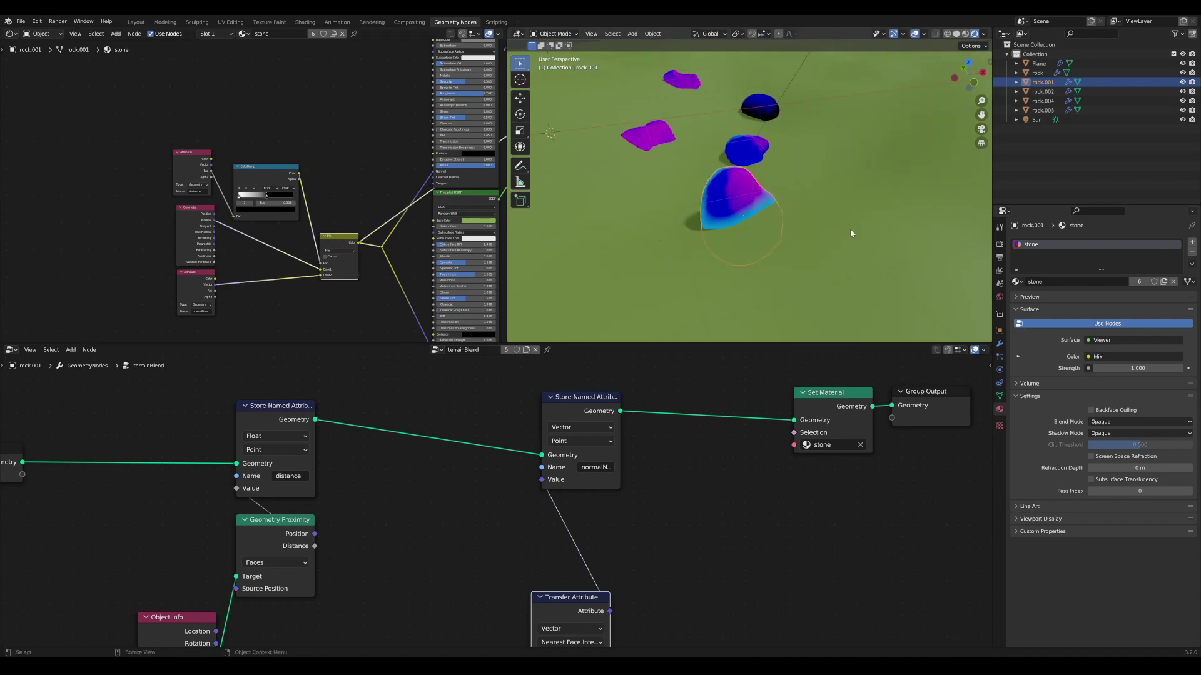
pyautogui.moveTo(850, 229); pyautogui.dragTo(820, 230, button='middle')
pyautogui.scroll(-2, 820, 230)
pyautogui.scroll(-4, 342, 238)
# Reconnect the Mix Shader to the Material Output so the rocks show the full stone material.
pyautogui.moveTo(342, 238); pyautogui.dragTo(164, 258, button='middle')
pyautogui.scroll(4, 395, 123)
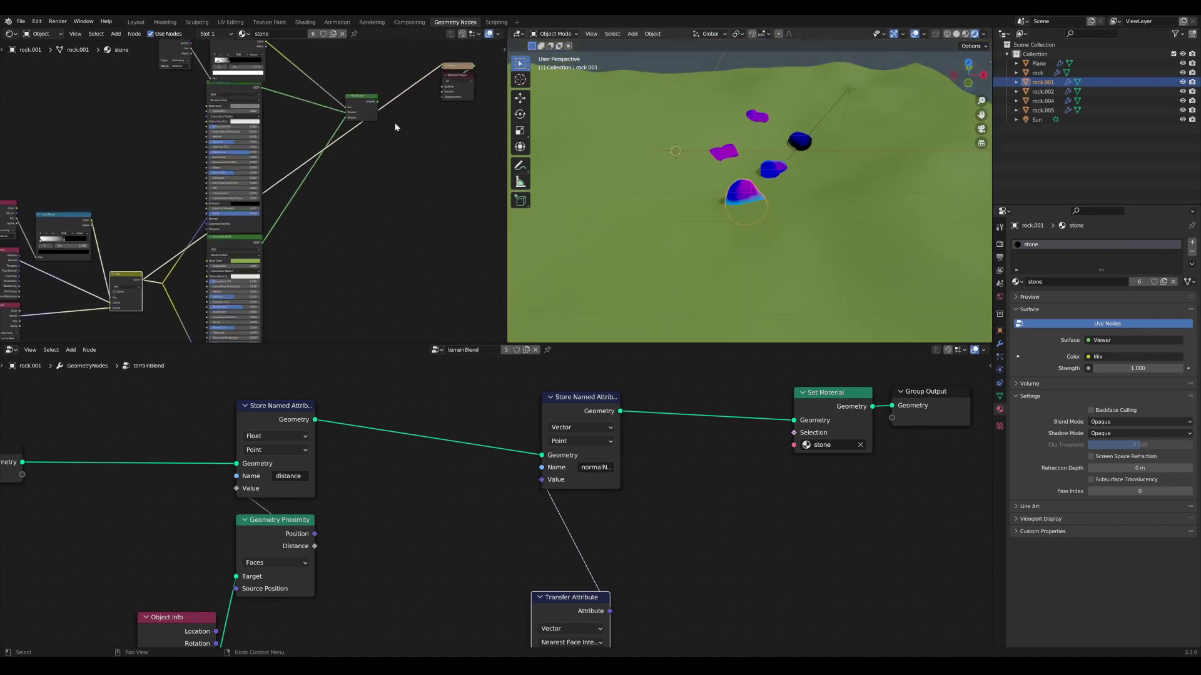
pyautogui.moveTo(368, 123); pyautogui.dragTo(323, 163, button='middle')
pyautogui.keyDown('ctrl'); pyautogui.keyDown('shift'); pyautogui.click(314, 141); pyautogui.keyUp('shift'); pyautogui.keyUp('ctrl')
pyautogui.scroll(5, 802, 200)
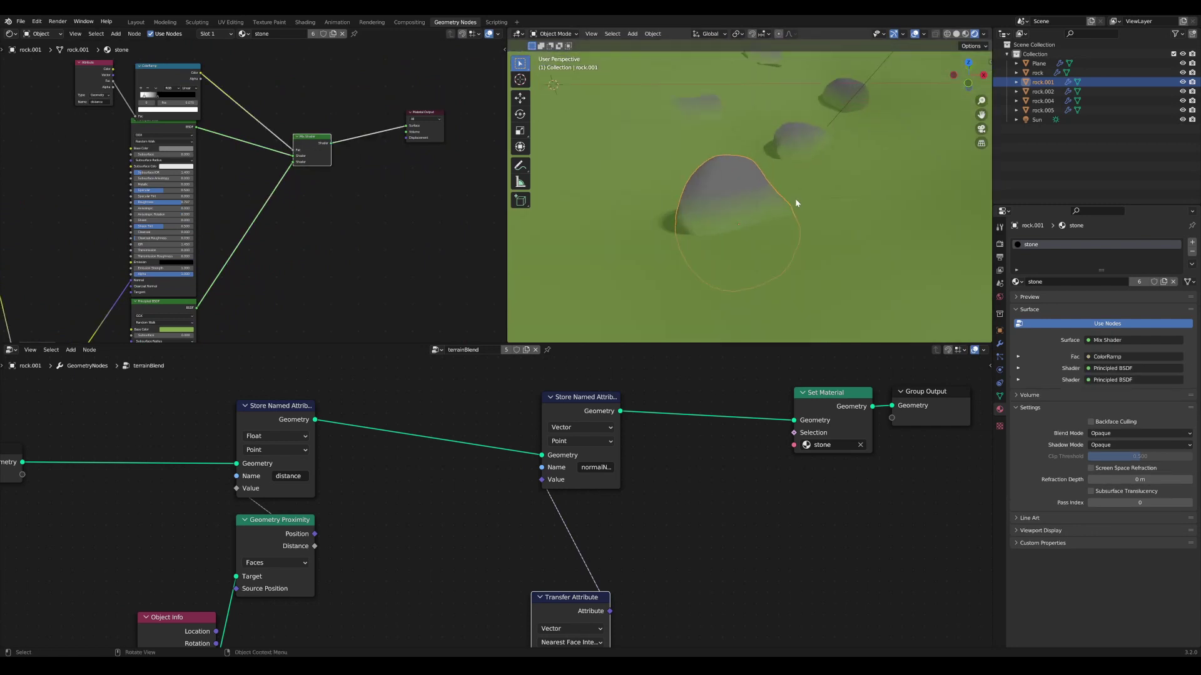
# Lower the selected rock.001 along the global Z axis so it sinks deeper into the terrain.
pyautogui.moveTo(781, 205); pyautogui.dragTo(778, 192, button='middle')
pyautogui.press('g')
pyautogui.press('z')
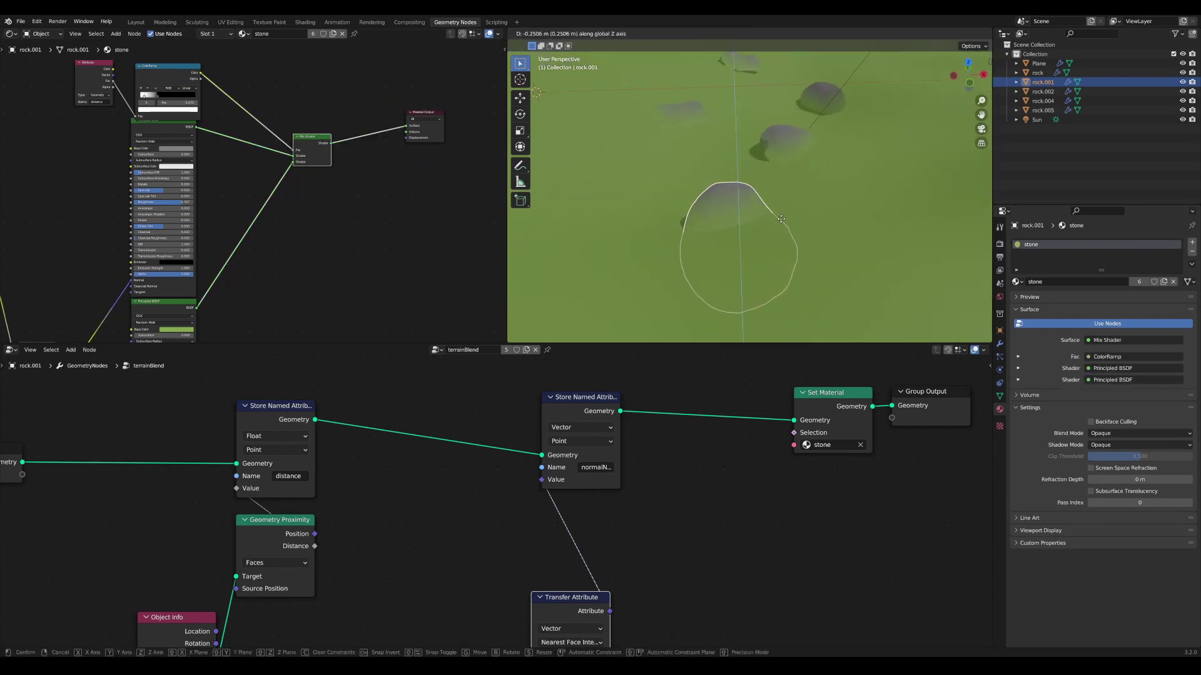
pyautogui.click(783, 209)
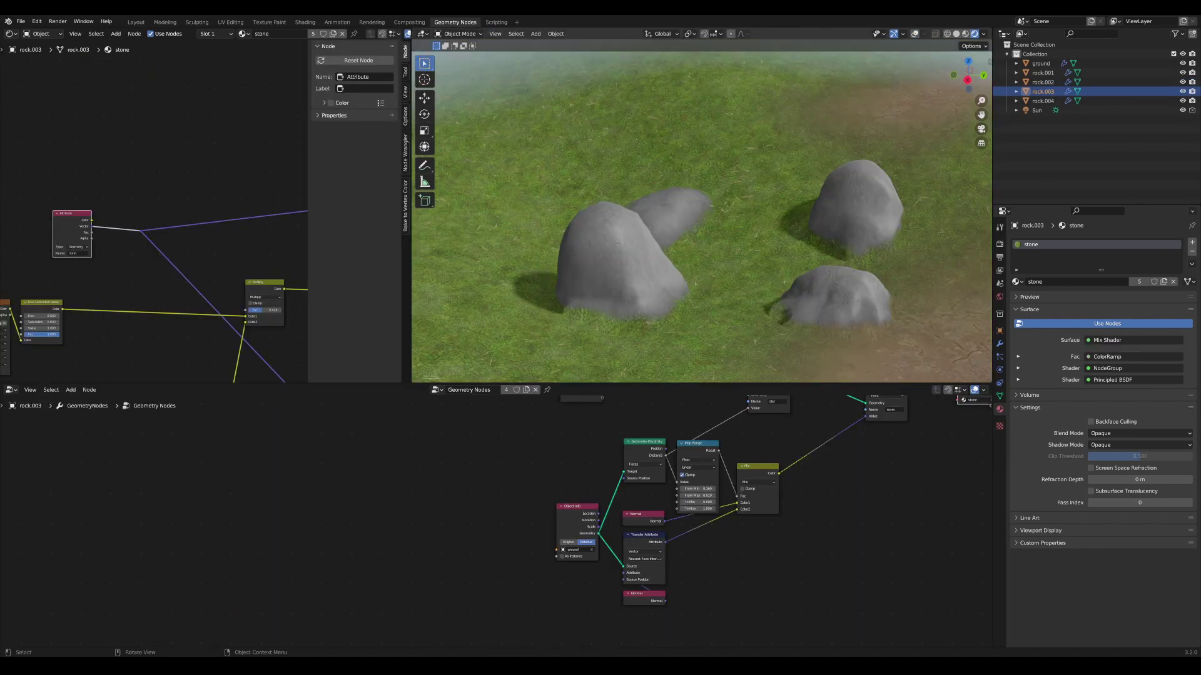
pyautogui.moveTo(713, 268); pyautogui.dragTo(679, 272, button='middle')
pyautogui.moveTo(786, 288); pyautogui.dragTo(726, 287, button='middle')
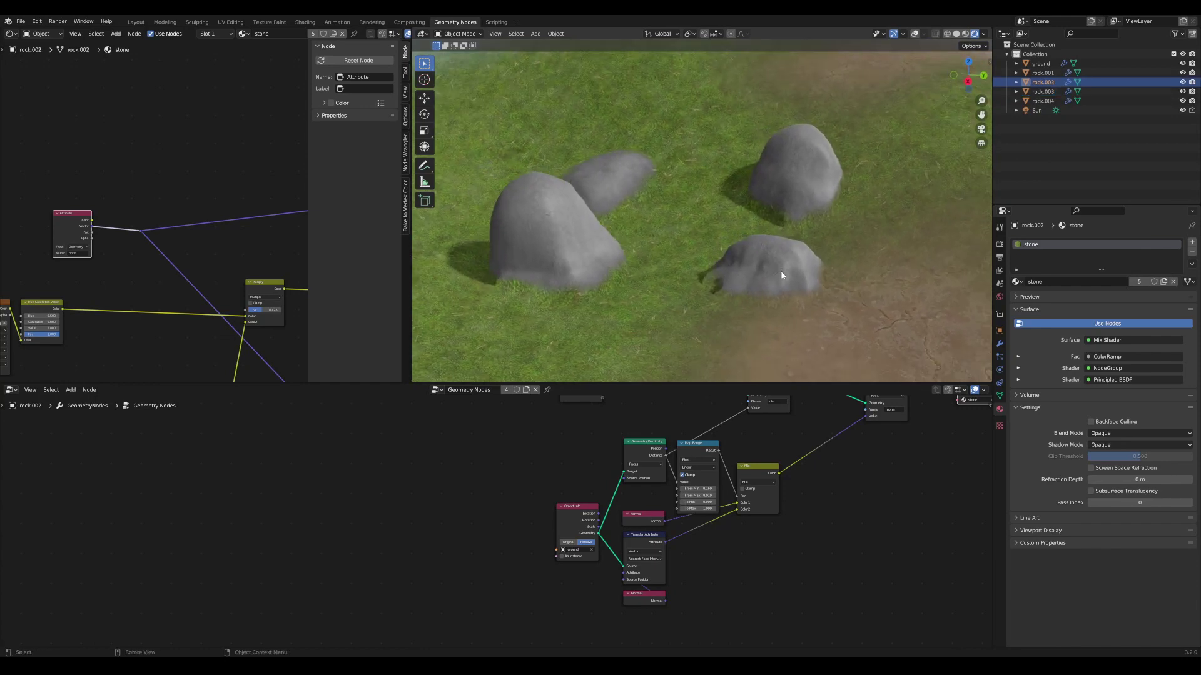
pyautogui.press('g')
pyautogui.press('z')
pyautogui.rightClick(786, 256)
# Select rock.001 in the grassy scene and lower it along the global Z axis into the ground.
pyautogui.click(809, 184)
pyautogui.moveTo(809, 183); pyautogui.dragTo(744, 241, button='middle')
pyautogui.press('g')
pyautogui.press('z')
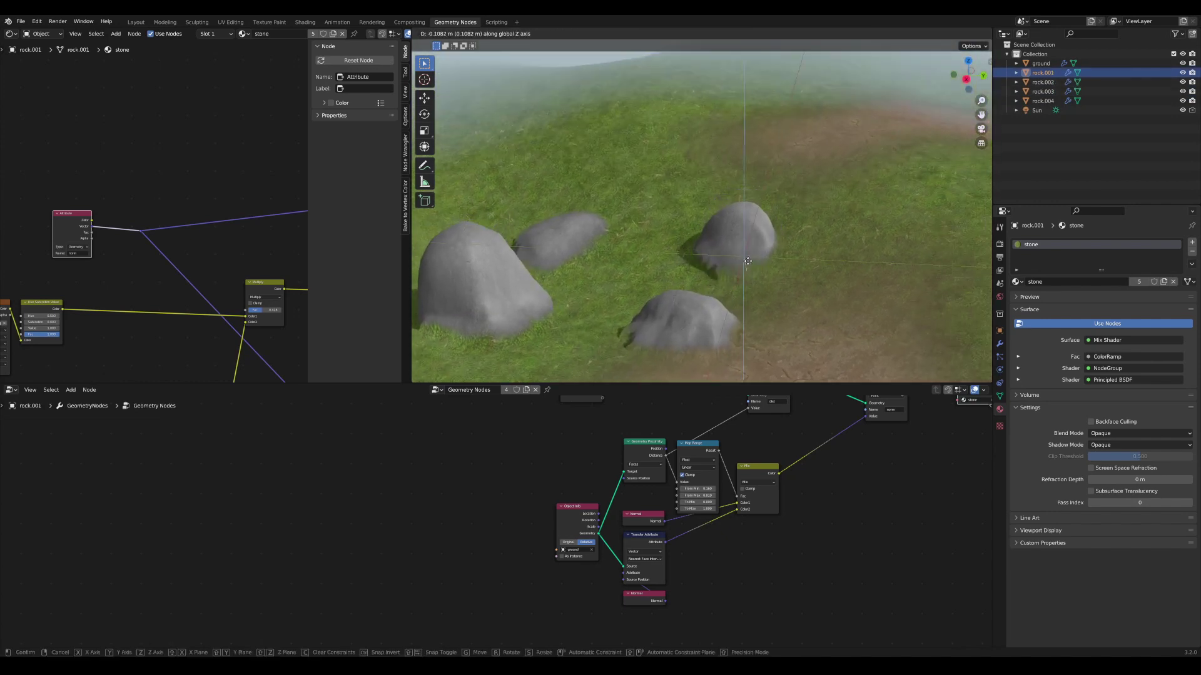
pyautogui.click(753, 273)
# Select the tall rock.003 and lower it along the global Z axis into the grass.
pyautogui.keyDown('shift'); pyautogui.moveTo(664, 284); pyautogui.dragTo(753, 242, button='middle'); pyautogui.keyUp('shift')
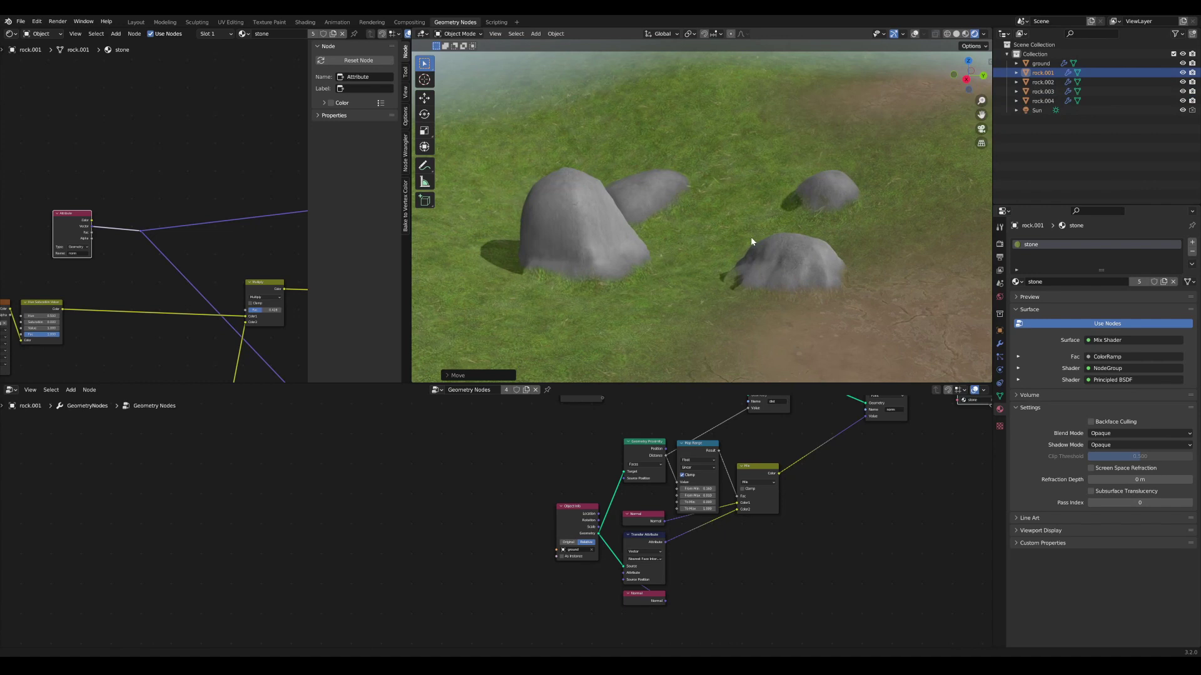
pyautogui.click(572, 207)
pyautogui.keyDown('shift'); pyautogui.moveTo(572, 207); pyautogui.dragTo(727, 266, button='middle'); pyautogui.keyUp('shift')
pyautogui.press('g')
pyautogui.press('z')
pyautogui.click(700, 242)
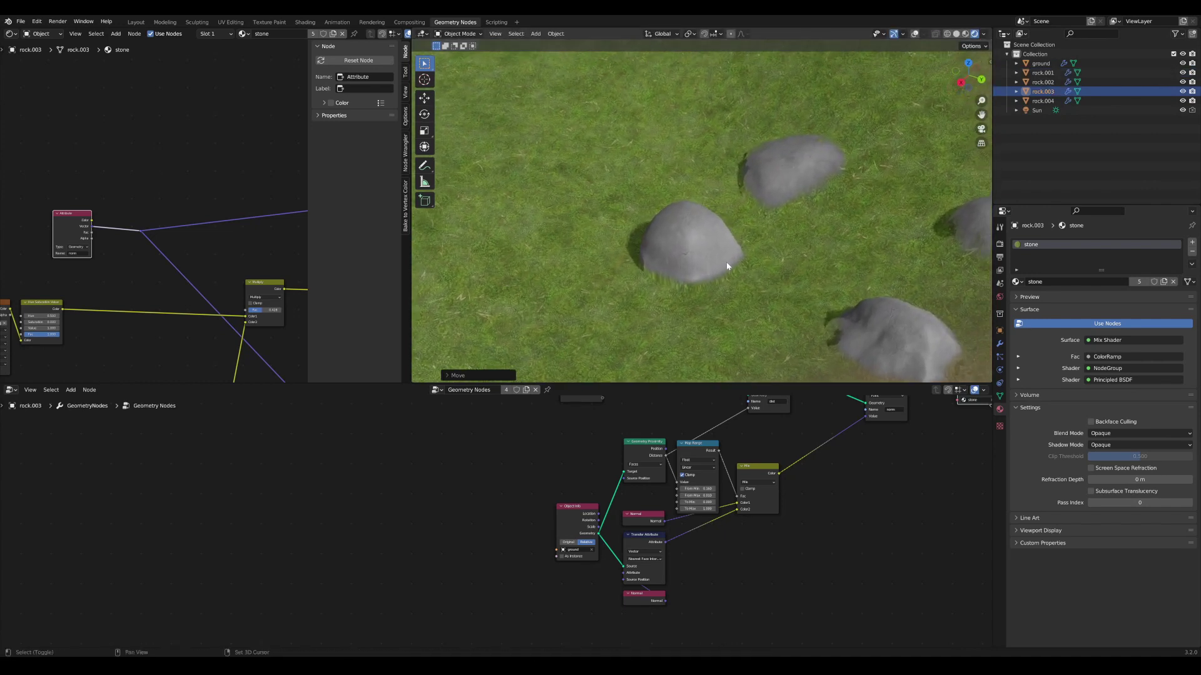
# Cut the link from the Attribute node's Vector output to the reroute, inspect the rocks' shading, and reconnect it.
pyautogui.keyDown('ctrl'); pyautogui.moveTo(125, 255); pyautogui.dragTo(130, 165, button='right'); pyautogui.keyUp('ctrl')
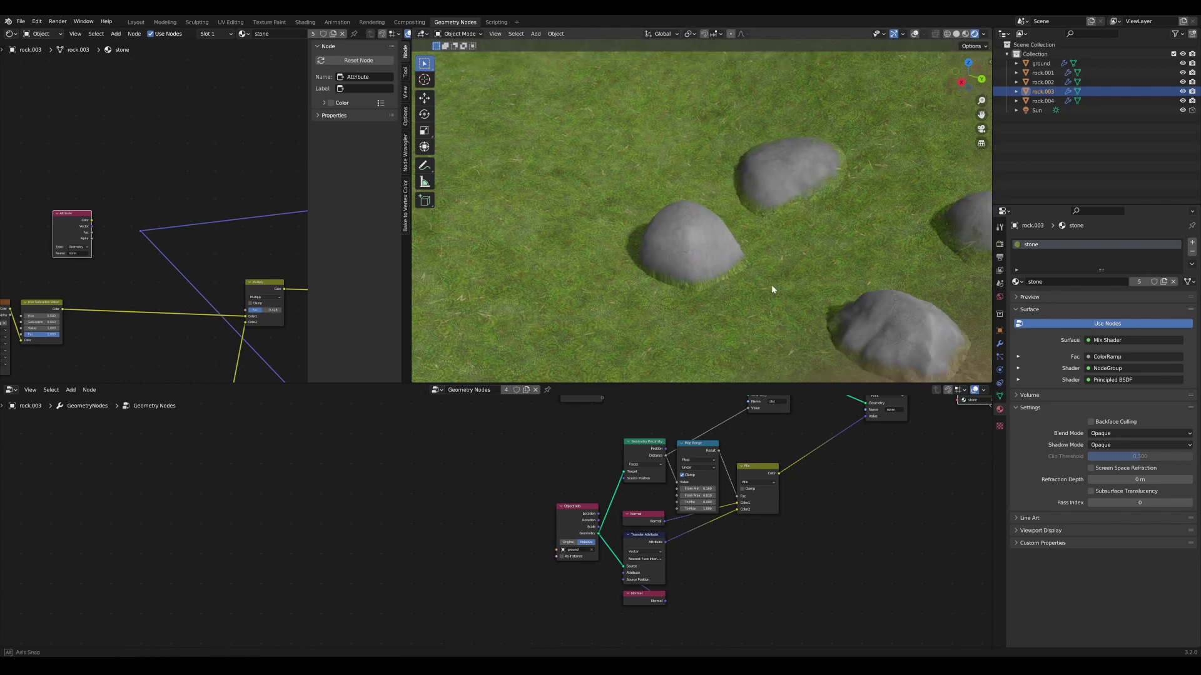
pyautogui.moveTo(771, 284); pyautogui.dragTo(744, 253, button='middle')
pyautogui.scroll(2, 756, 291)
pyautogui.moveTo(91, 225); pyautogui.dragTo(142, 231)
pyautogui.scroll(-4, 740, 222)
# Lower rock.003 by about 0.16 m further along the global Z axis.
pyautogui.moveTo(740, 223)
pyautogui.mouseDown(button='middle')
pyautogui.moveTo(713, 228)
pyautogui.moveTo(755, 239)
pyautogui.mouseUp(button='middle')
pyautogui.press('g')
pyautogui.press('z')
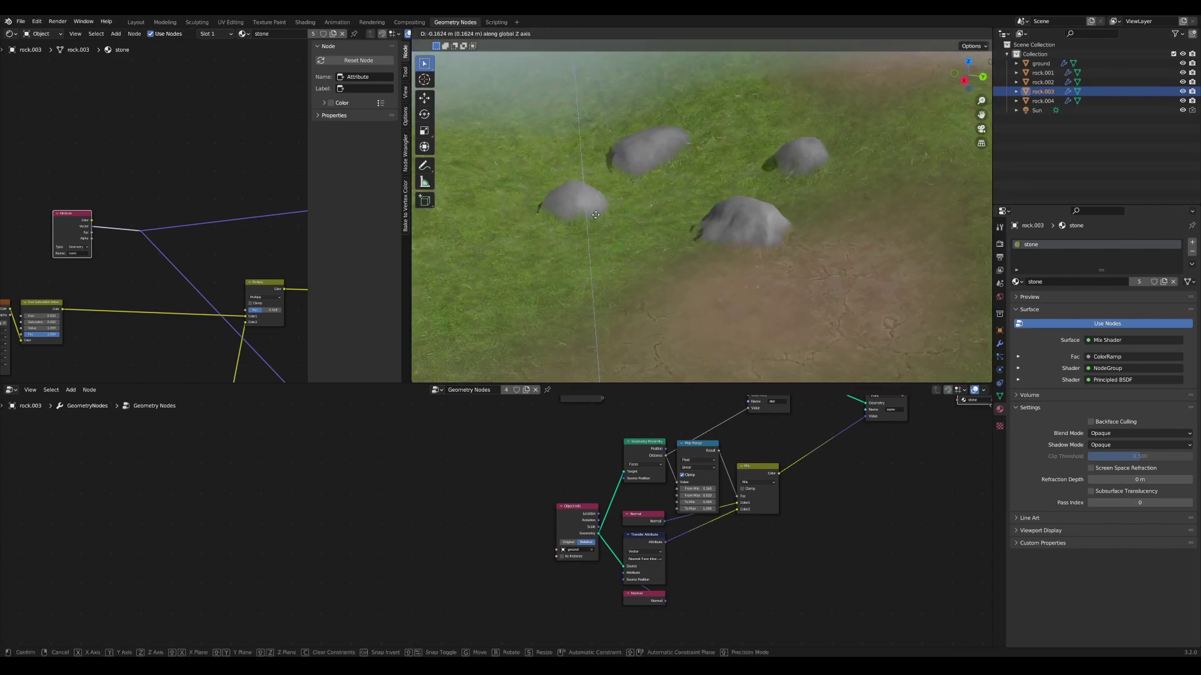
pyautogui.click(595, 215)
# Select the elongated rock behind rock.003 and start moving it along the global Z axis.
pyautogui.click(644, 167)
pyautogui.press('g')
pyautogui.press('z')
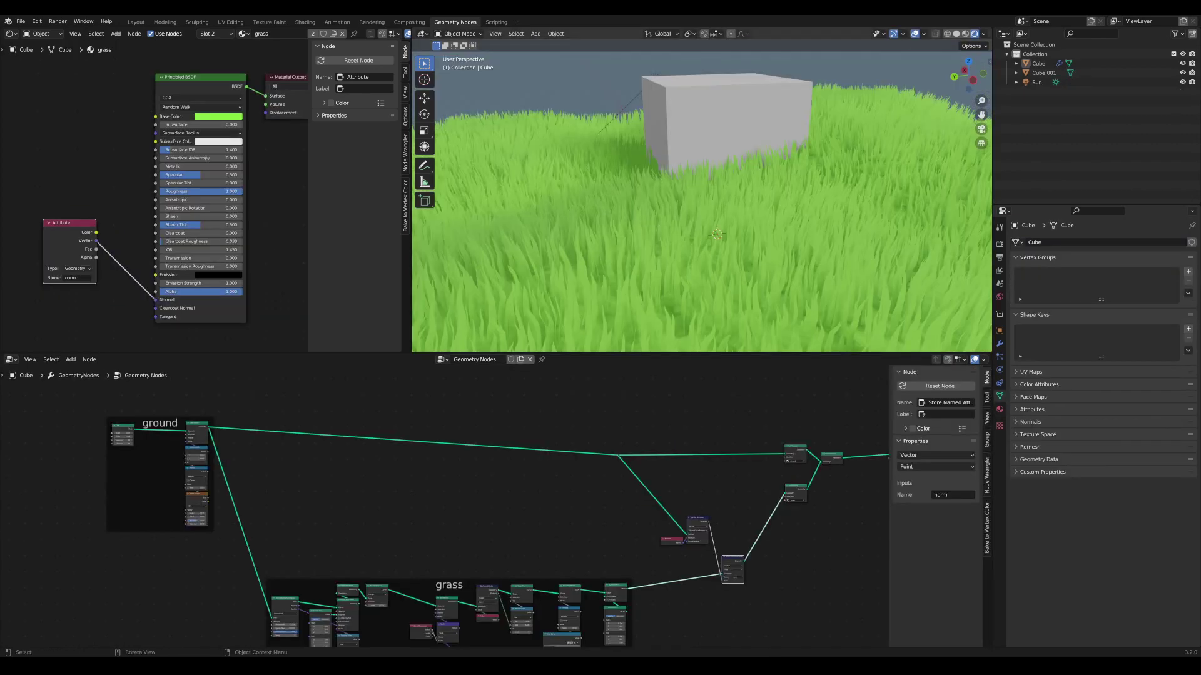
# Disconnect the norm Attribute's Vector output from the grass material's Normal input, inspect the grass shading, and reconnect it.
pyautogui.moveTo(675, 185); pyautogui.dragTo(771, 236, button='middle')
pyautogui.scroll(2, 777, 245)
pyautogui.scroll(-2, 776, 242)
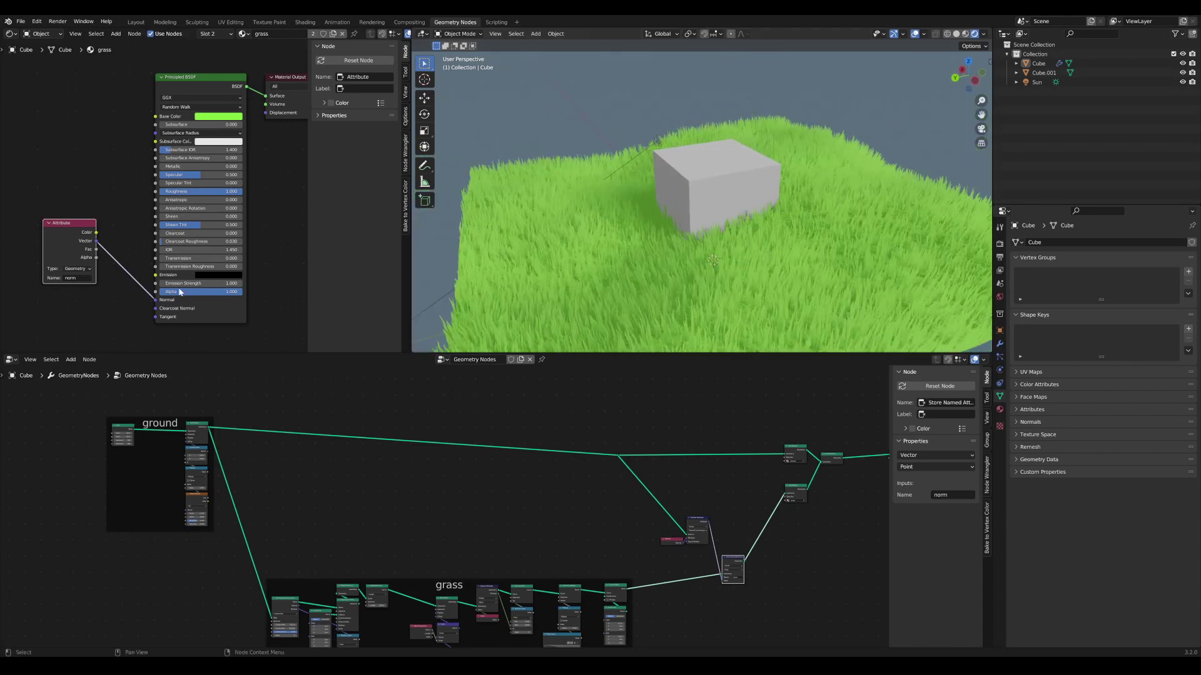
pyautogui.keyDown('ctrl'); pyautogui.moveTo(127, 298); pyautogui.dragTo(129, 217, button='right'); pyautogui.keyUp('ctrl')
pyautogui.moveTo(882, 312); pyautogui.dragTo(852, 260, button='middle')
pyautogui.scroll(1, 852, 260)
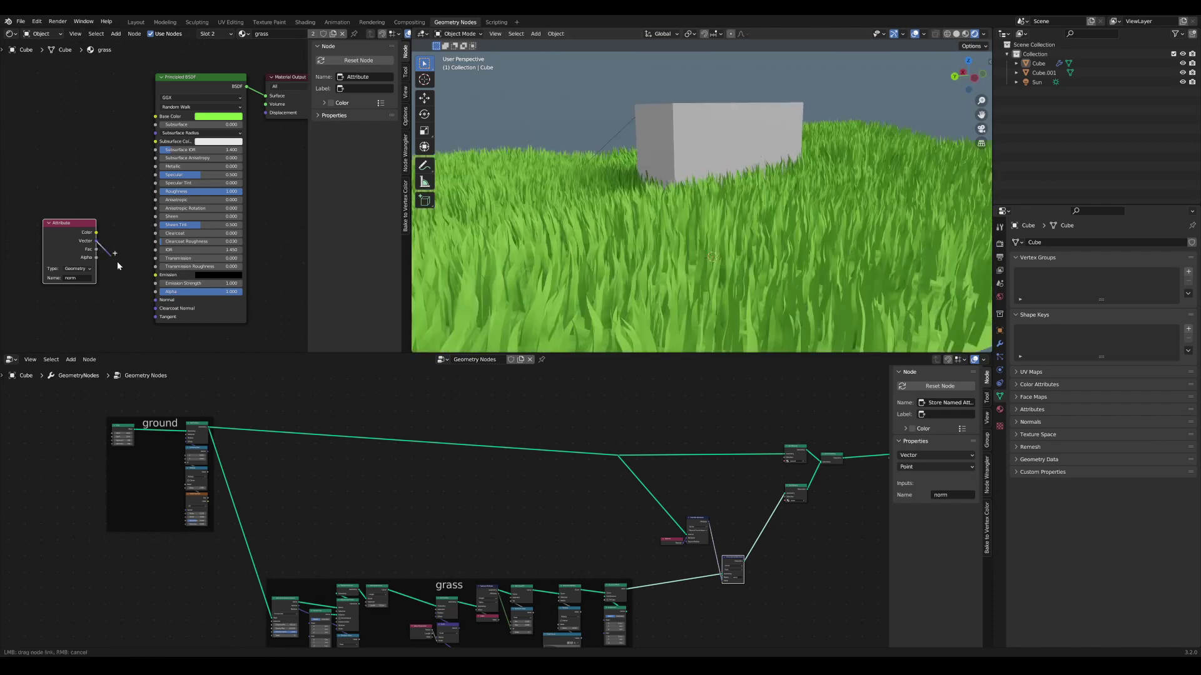
pyautogui.moveTo(155, 302); pyautogui.dragTo(155, 300)
pyautogui.scroll(-1, 762, 181)
# Maximize the geometry node editor and frame the entire ground and grass node tree.
pyautogui.moveTo(680, 438); pyautogui.dragTo(696, 436, button='middle')
pyautogui.hotkey('ctrl', 'space')
pyautogui.press('Home')
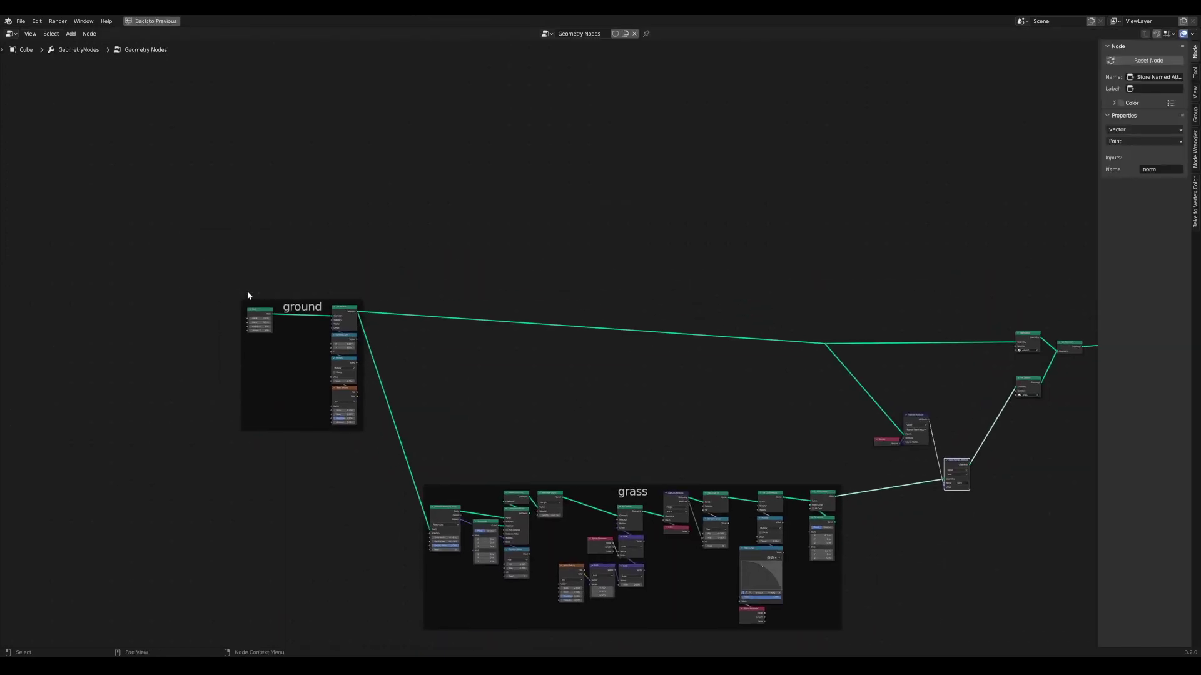
# Reposition the ground and grass frames in the geometry node tree, bringing them closer together horizontally.
pyautogui.moveTo(303, 309); pyautogui.dragTo(436, 272)
pyautogui.moveTo(628, 488); pyautogui.dragTo(584, 475)
pyautogui.scroll(1, 787, 472)
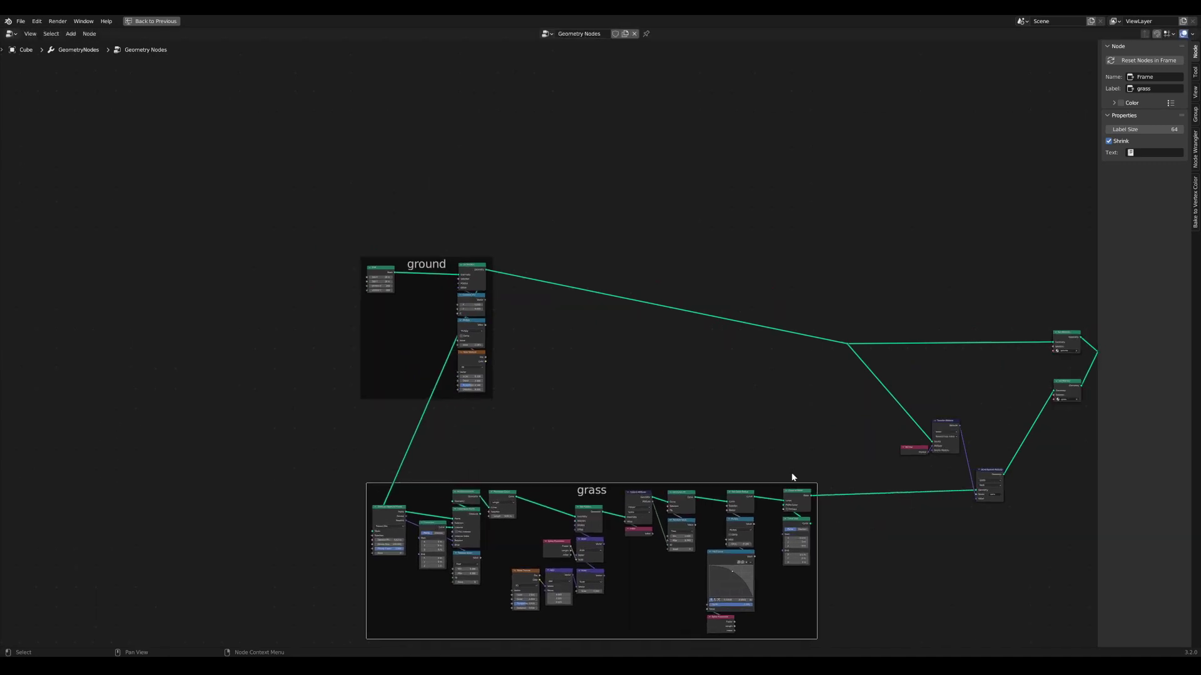
# Move the Transfer Attribute and Normal nodes closer to the Store Named Attribute node, and restore the multi-editor workspace.
pyautogui.moveTo(791, 471); pyautogui.dragTo(438, 425, button='middle')
pyautogui.scroll(4, 576, 407)
pyautogui.scroll(4, 677, 395)
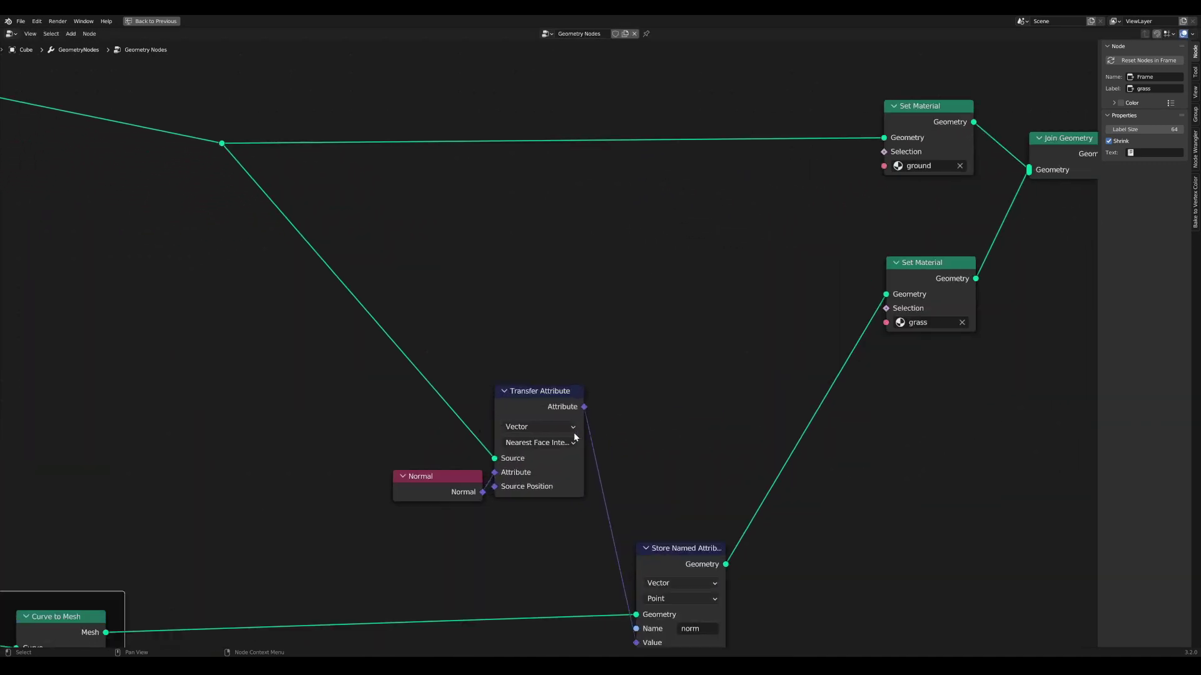
pyautogui.moveTo(558, 403); pyautogui.dragTo(620, 421)
pyautogui.moveTo(467, 487); pyautogui.dragTo(480, 489)
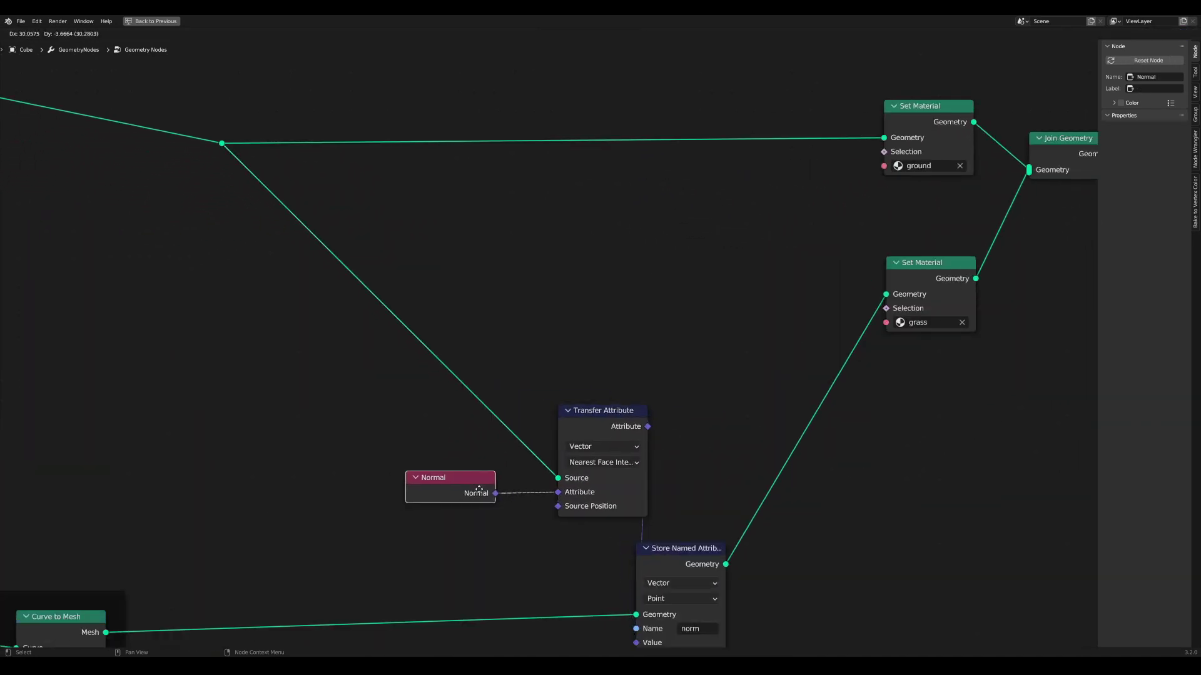
pyautogui.scroll(-4, 865, 389)
pyautogui.hotkey('ctrl', 'space')
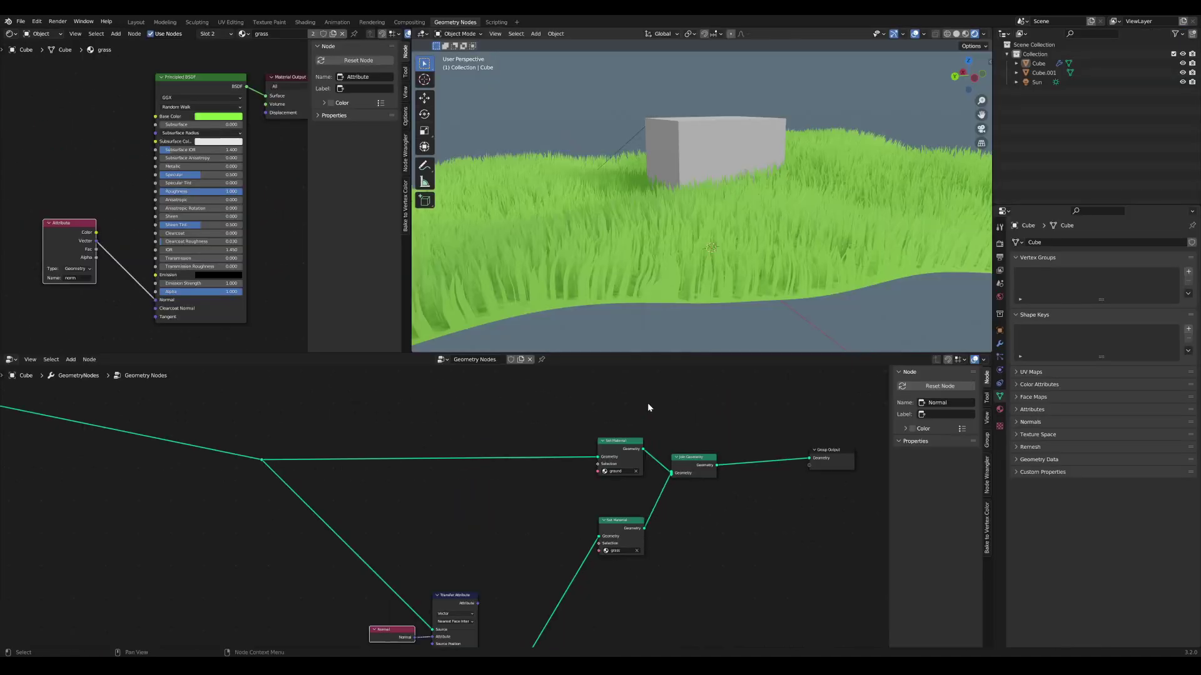
pyautogui.moveTo(650, 293); pyautogui.dragTo(768, 261, button='middle')
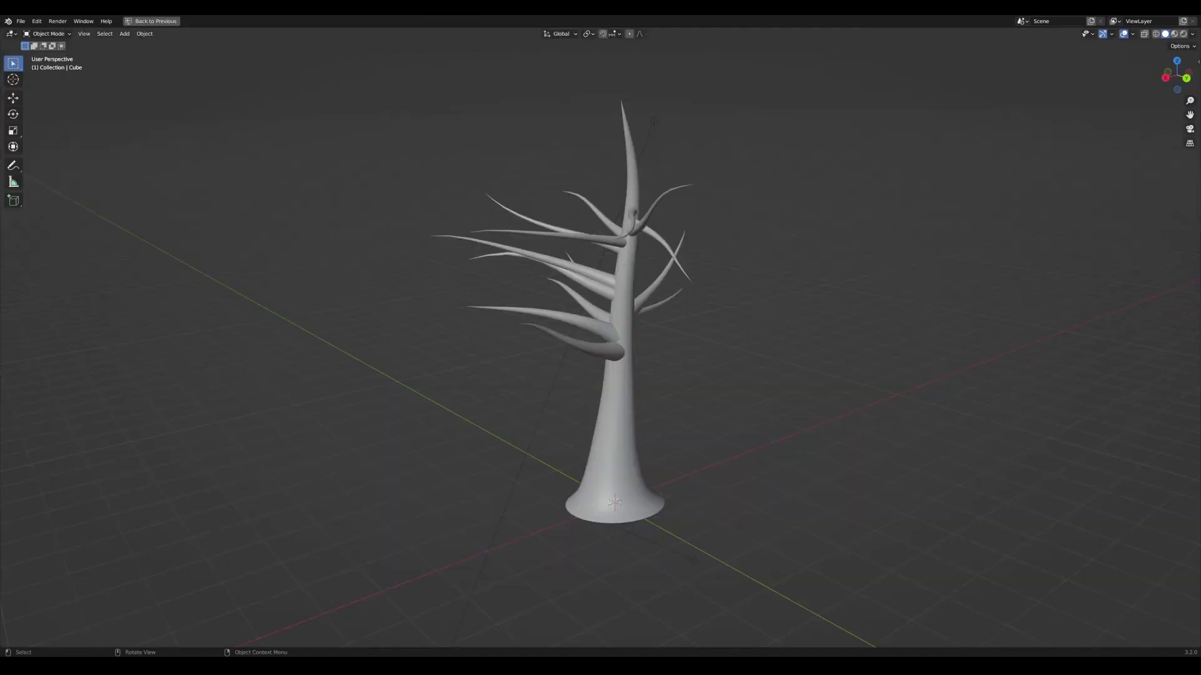
# Switch the tree viewport to rendered shading and examine how the branches join the trunk.
pyautogui.scroll(6, 766, 332)
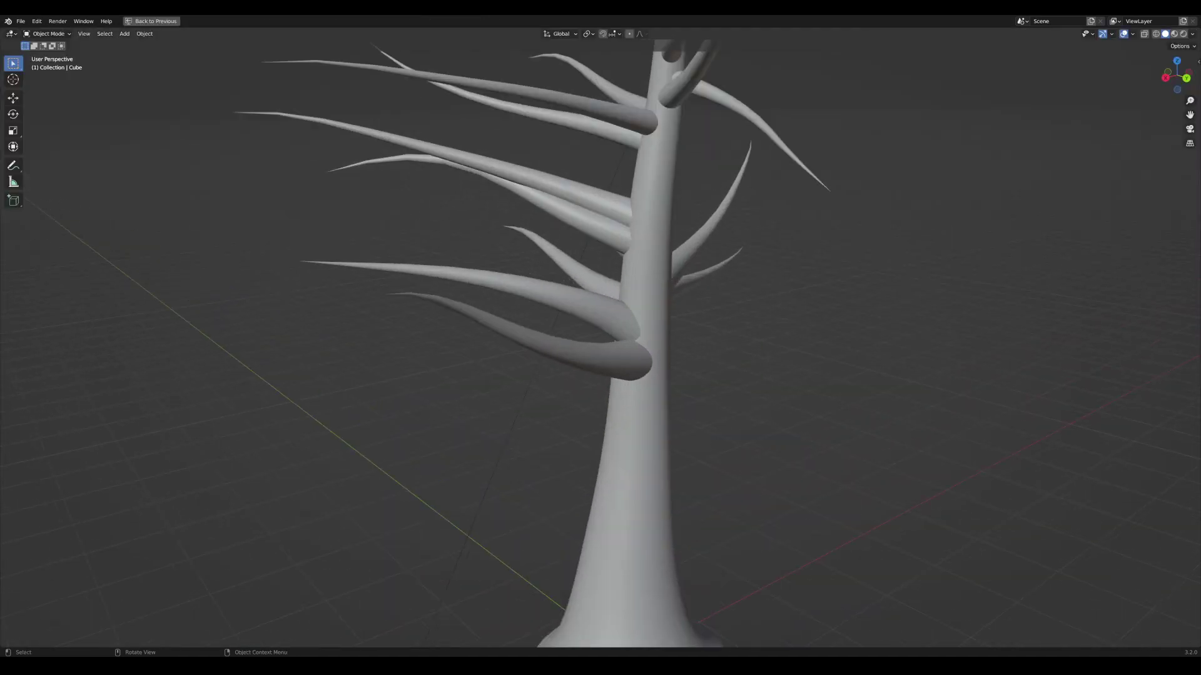
pyautogui.moveTo(766, 331); pyautogui.dragTo(838, 277, button='middle')
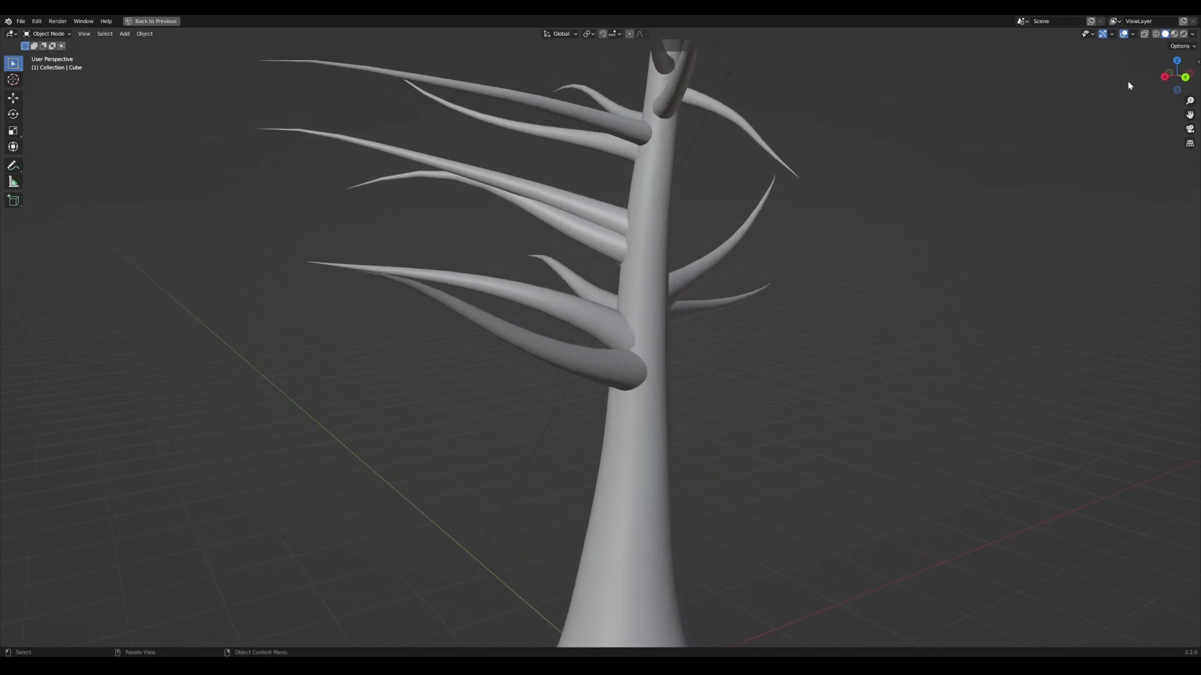
pyautogui.click(1184, 34)
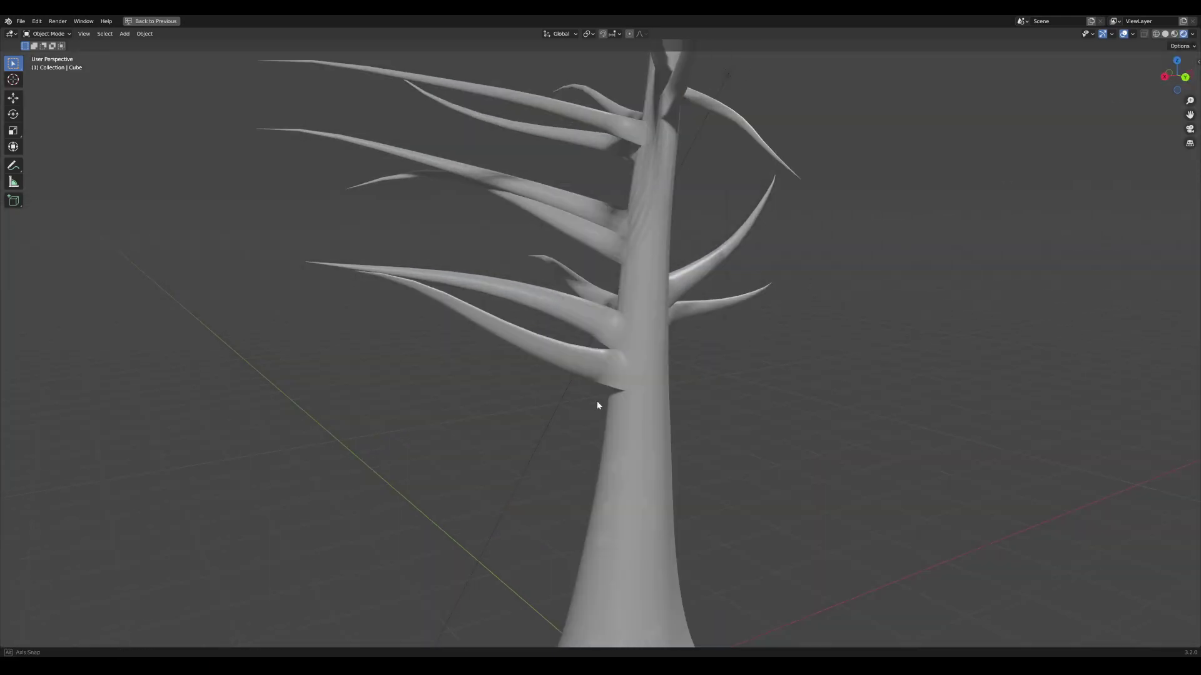
pyautogui.moveTo(597, 404); pyautogui.dragTo(543, 364, button='middle')
pyautogui.moveTo(628, 368); pyautogui.dragTo(632, 426, button='middle')
pyautogui.moveTo(651, 384); pyautogui.dragTo(638, 395, button='middle')
pyautogui.hotkey('ctrl', 'space')
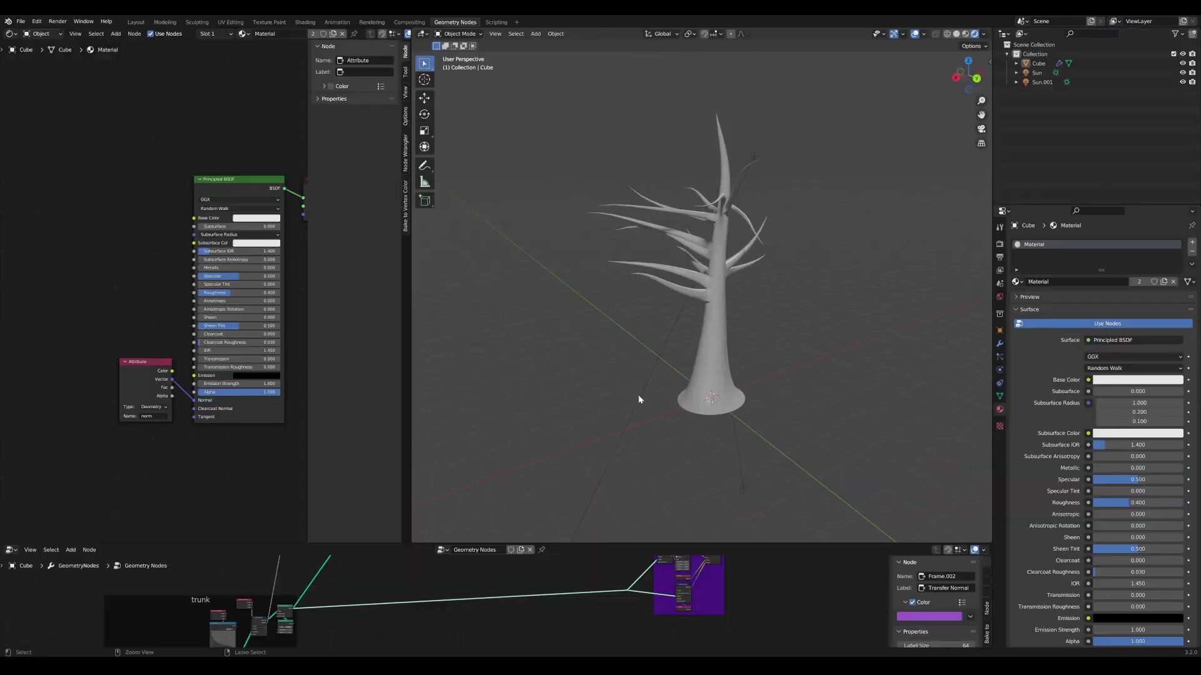
# Disconnect the norm Attribute from the tree material's Normal input to compare the branch joint shading, and reconnect its Vector output.
pyautogui.scroll(4, 592, 389)
pyautogui.moveTo(713, 405); pyautogui.dragTo(721, 407, button='middle')
pyautogui.scroll(2, 722, 411)
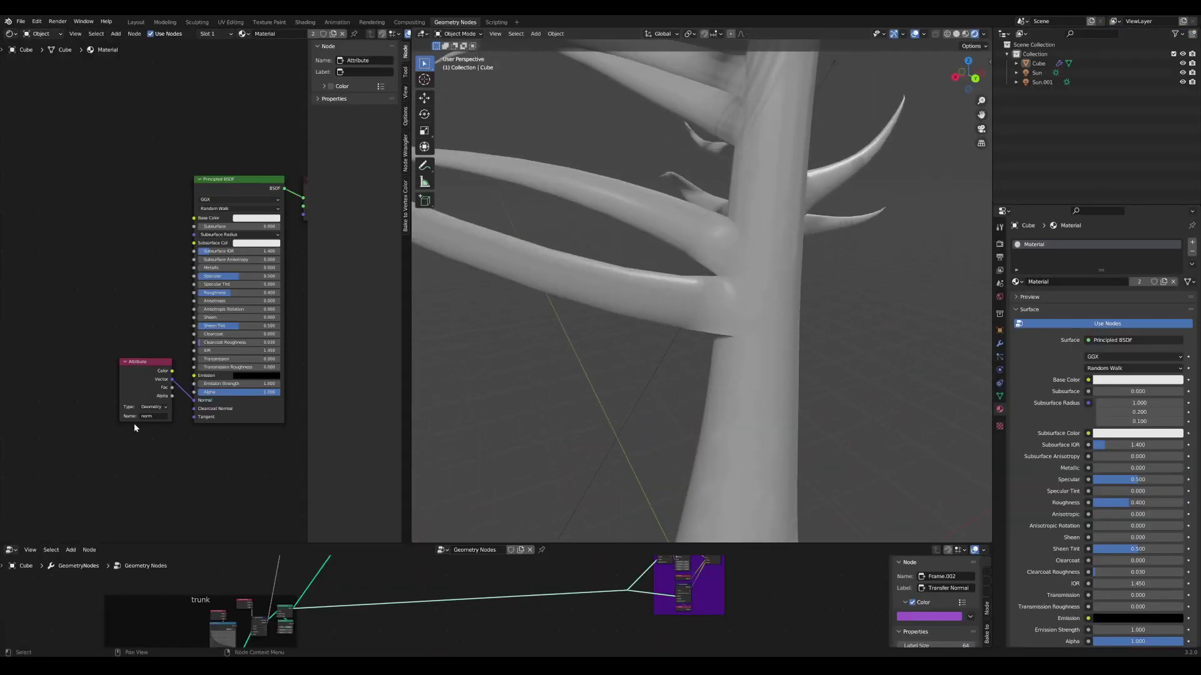
pyautogui.press('x')
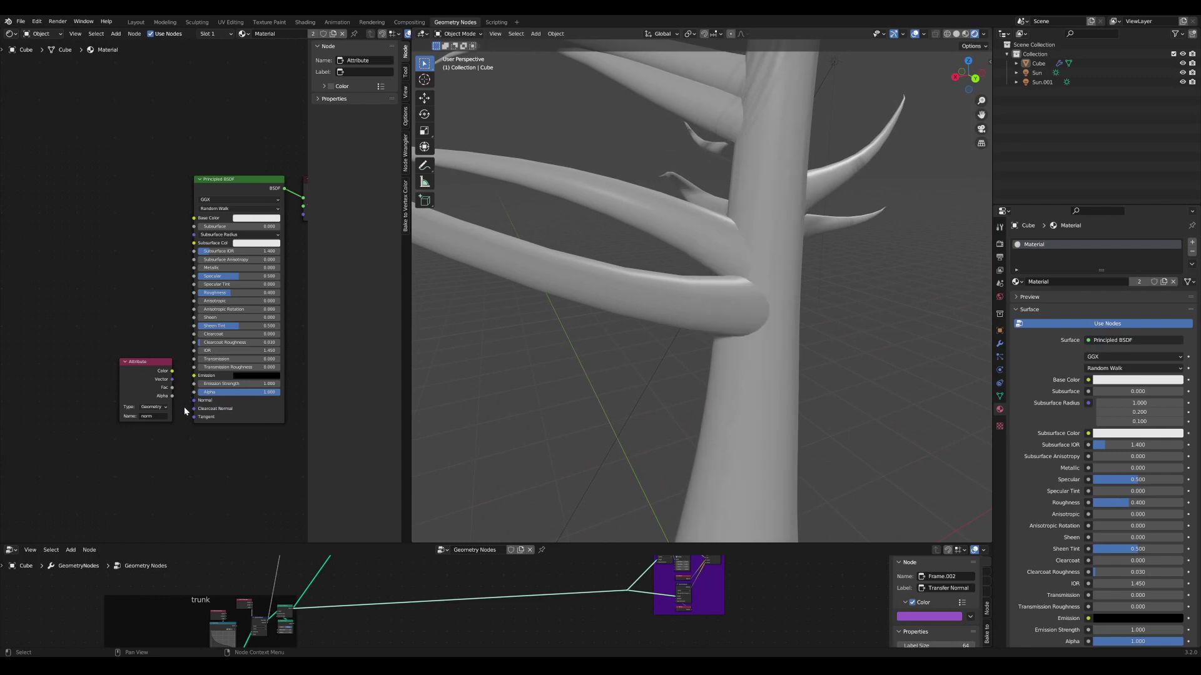
pyautogui.moveTo(158, 367); pyautogui.dragTo(194, 400)
# Examine the blended shading where the branches meet the trunk from several sides and distances.
pyautogui.scroll(-5, 775, 330)
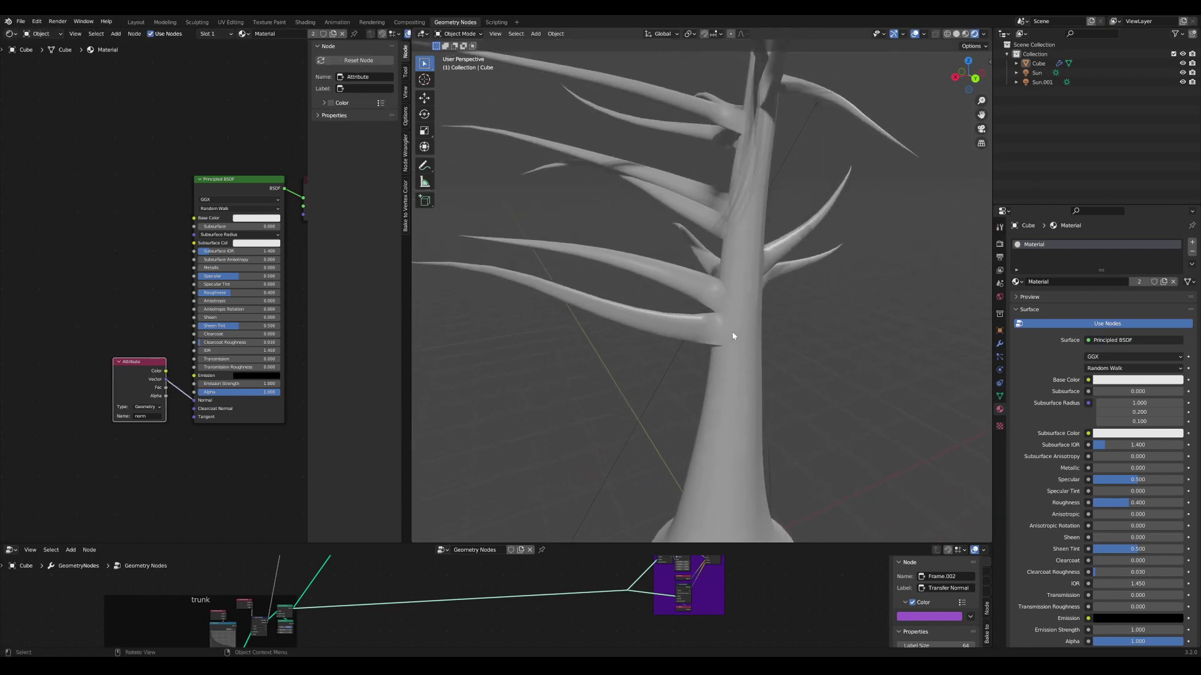
pyautogui.moveTo(733, 336); pyautogui.dragTo(718, 533, button='middle')
pyautogui.moveTo(768, 368); pyautogui.dragTo(761, 358, button='middle')
pyautogui.scroll(1, 687, 344)
pyautogui.moveTo(628, 330); pyautogui.dragTo(637, 330, button='middle')
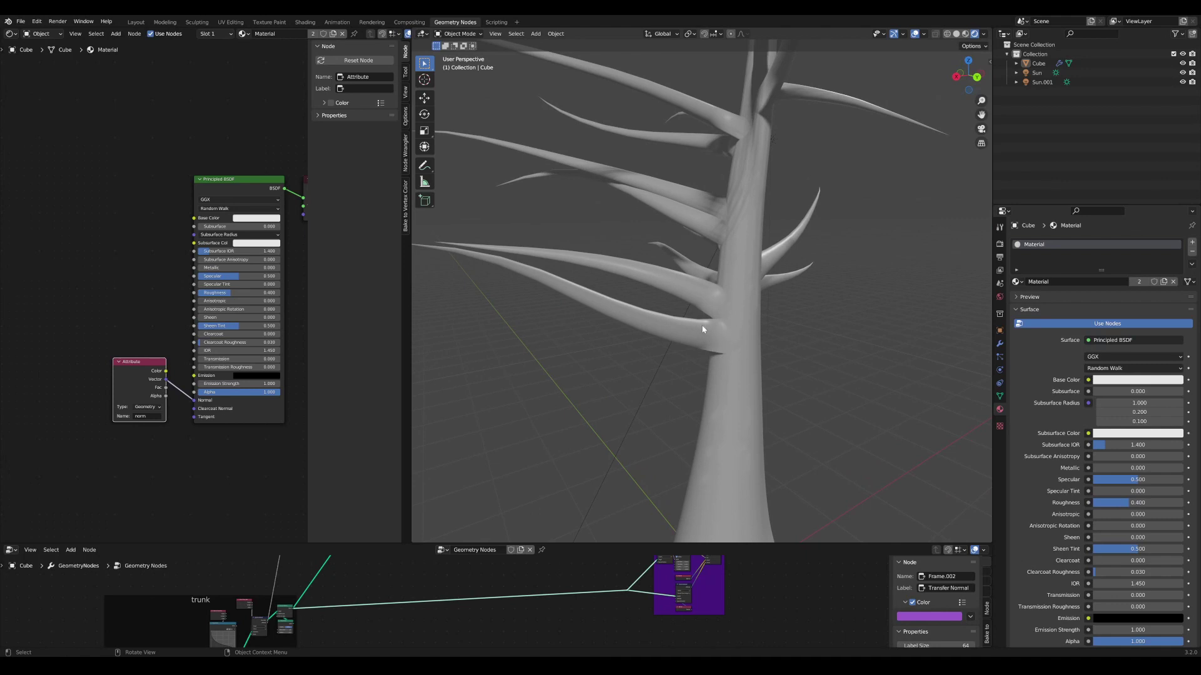
pyautogui.moveTo(726, 319); pyautogui.dragTo(656, 326, button='middle')
pyautogui.scroll(-6, 736, 342)
pyautogui.scroll(1, 736, 342)
pyautogui.scroll(4, 744, 345)
pyautogui.scroll(2, 771, 291)
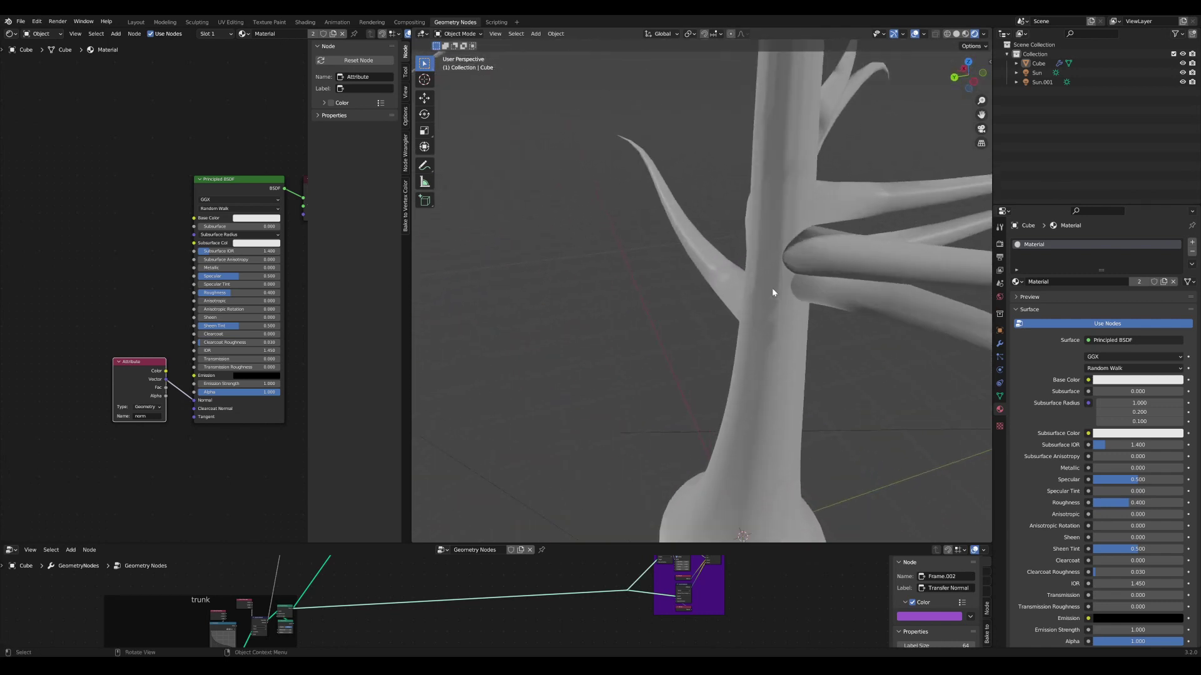
pyautogui.keyDown('shift'); pyautogui.moveTo(772, 291); pyautogui.dragTo(772, 316, button='middle'); pyautogui.keyUp('shift')
pyautogui.scroll(-5, 710, 312)
pyautogui.scroll(4, 738, 335)
pyautogui.moveTo(705, 354)
pyautogui.mouseDown(button='middle')
pyautogui.moveTo(753, 325)
pyautogui.moveTo(720, 346)
pyautogui.mouseUp(button='middle')
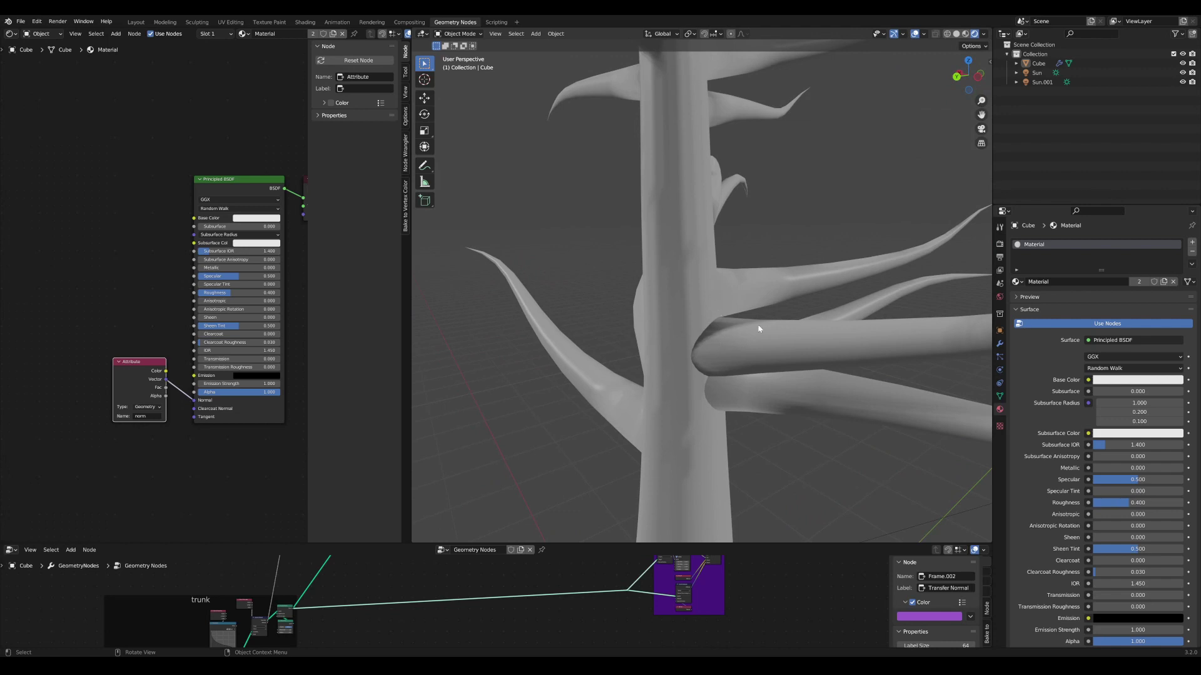
pyautogui.moveTo(704, 253); pyautogui.dragTo(767, 335, button='middle')
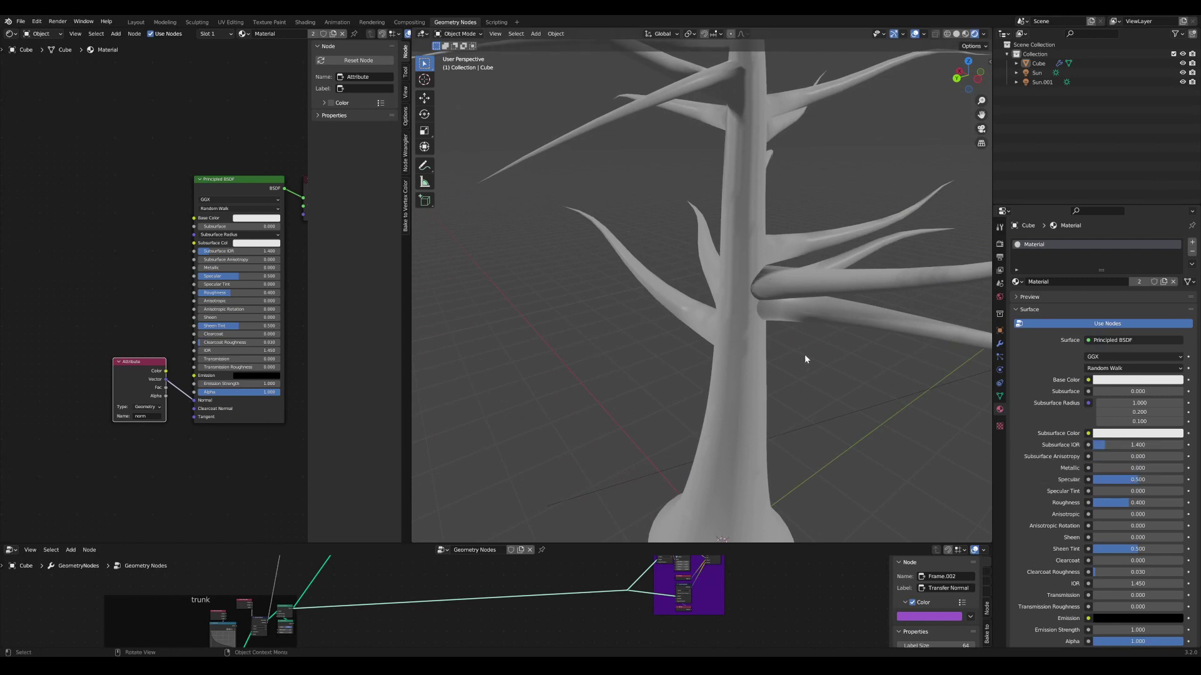
pyautogui.moveTo(805, 354); pyautogui.dragTo(919, 386, button='middle')
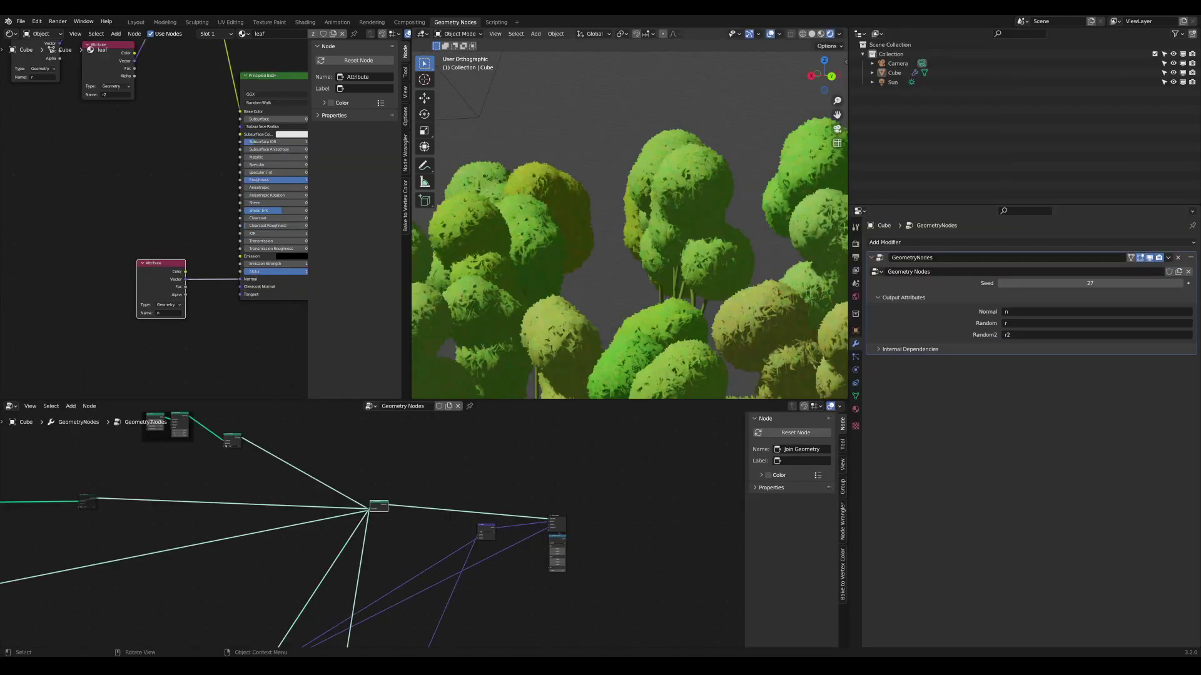
# Preview the smooth canopy geometry through the Set Shade Smooth node, and route Join Geometry back to the group output.
pyautogui.scroll(-2, 630, 219)
pyautogui.scroll(3, 630, 219)
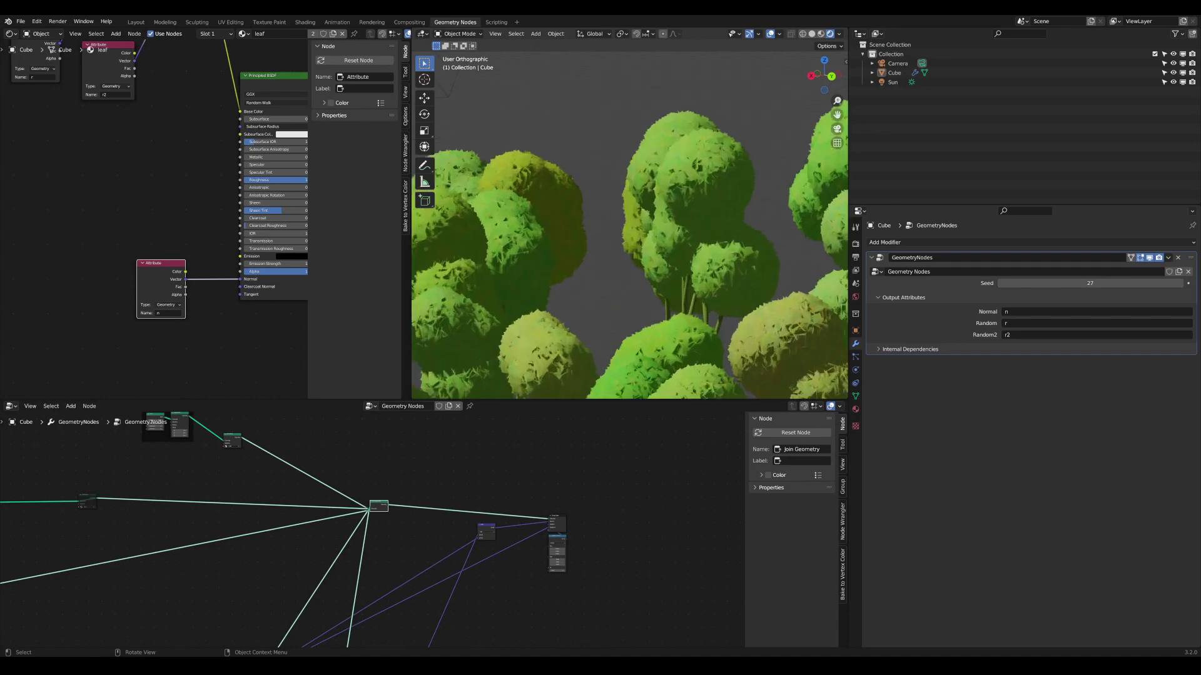
pyautogui.moveTo(636, 236); pyautogui.dragTo(776, 302, button='middle')
pyautogui.moveTo(449, 480); pyautogui.dragTo(553, 445, button='middle')
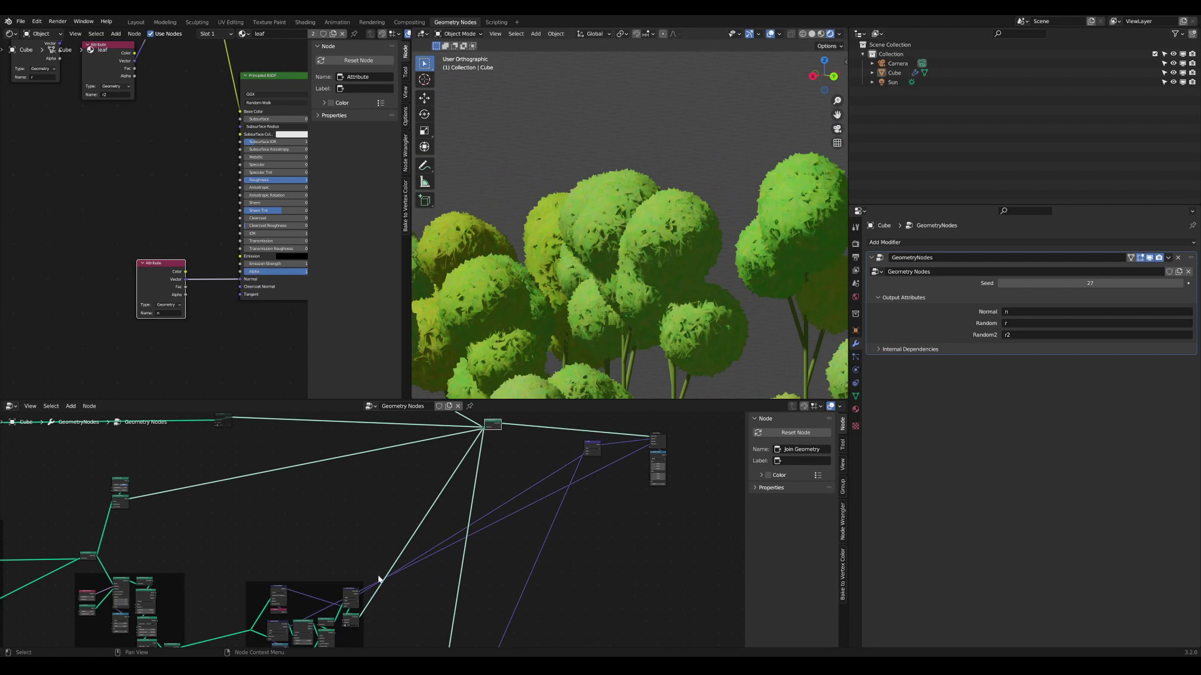
pyautogui.scroll(-1, 295, 571)
pyautogui.moveTo(292, 571); pyautogui.dragTo(400, 469, button='middle')
pyautogui.click(331, 513)
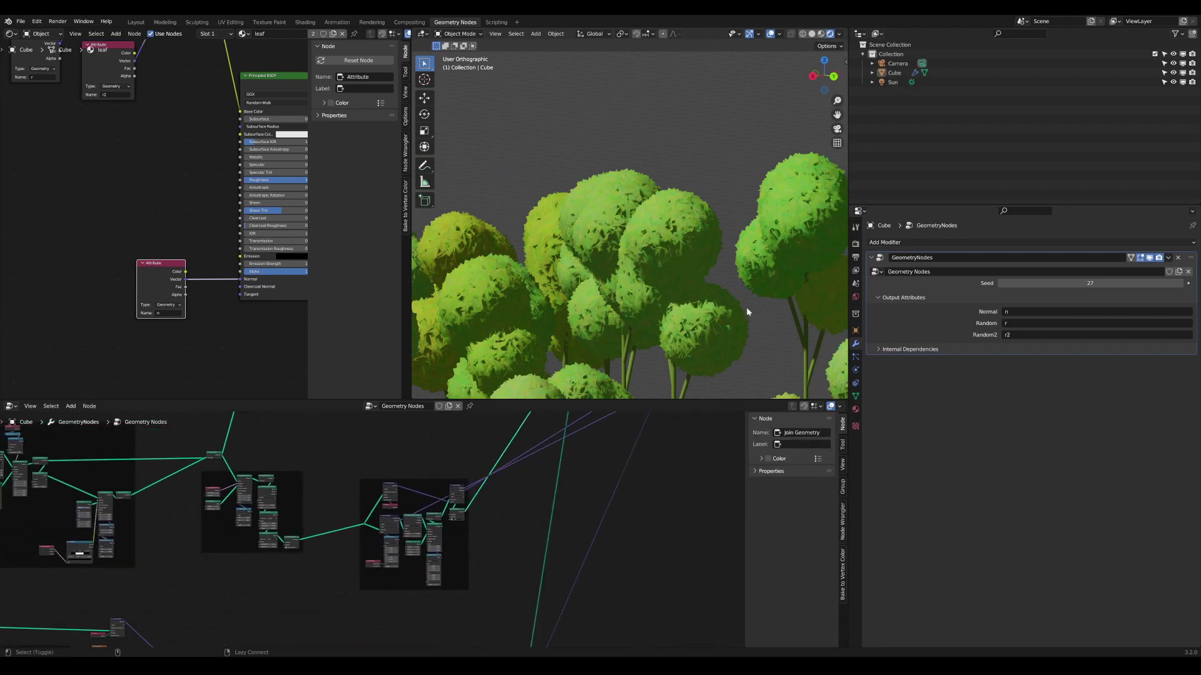
pyautogui.keyDown('ctrl'); pyautogui.keyDown('shift'); pyautogui.click(292, 543); pyautogui.keyUp('shift'); pyautogui.keyUp('ctrl')
pyautogui.moveTo(561, 527); pyautogui.dragTo(448, 630, button='middle')
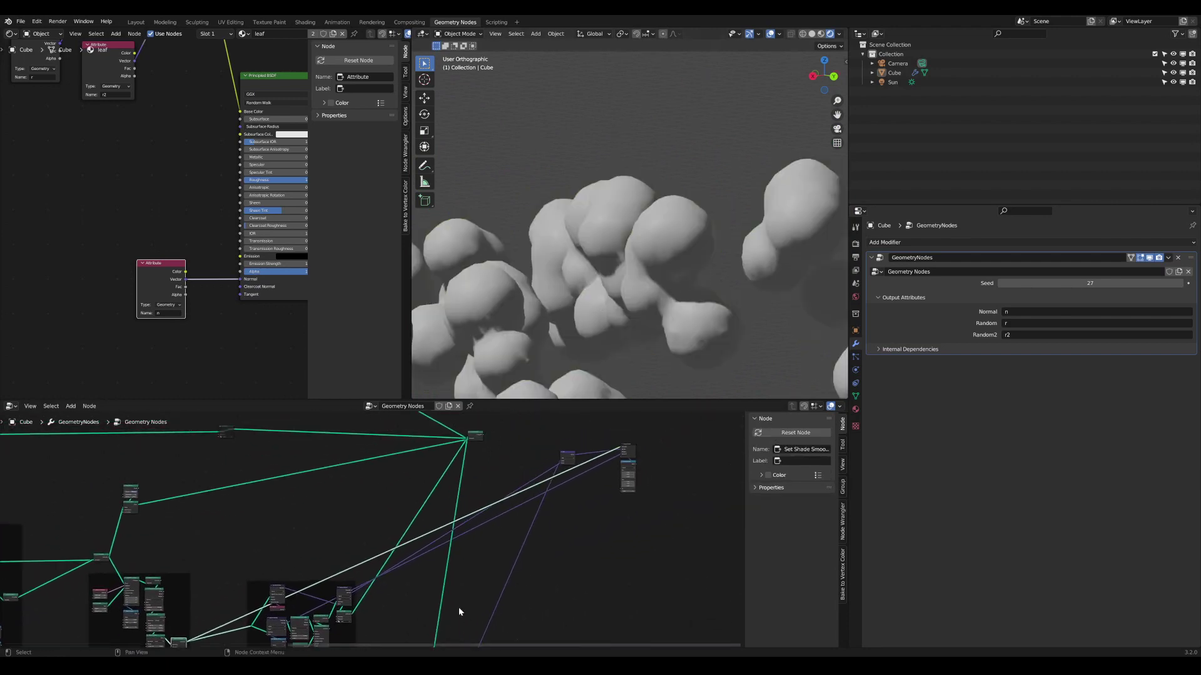
pyautogui.moveTo(532, 479); pyautogui.dragTo(502, 528, button='middle')
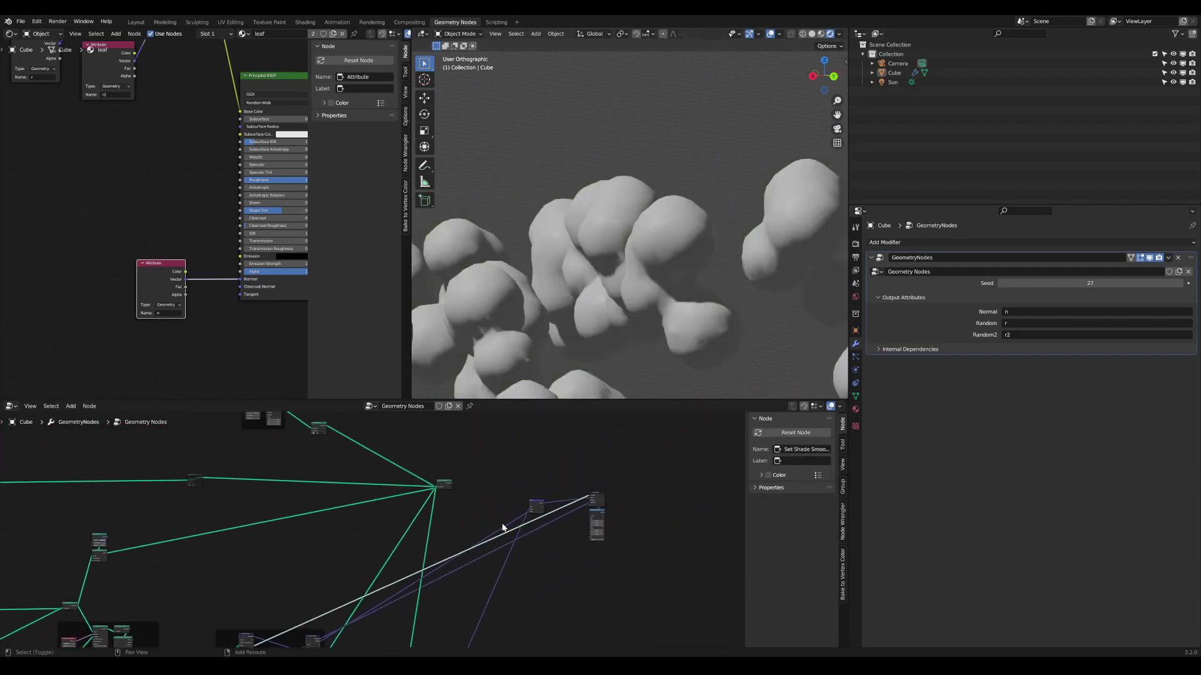
pyautogui.keyDown('ctrl'); pyautogui.keyDown('shift'); pyautogui.click(446, 484); pyautogui.keyUp('shift'); pyautogui.keyUp('ctrl')
# Disconnect attribute n from the leaf material's Normal input to compare the foliage shading, and reconnect its Vector output.
pyautogui.keyDown('shift'); pyautogui.moveTo(658, 248); pyautogui.dragTo(563, 283, button='middle'); pyautogui.keyUp('shift')
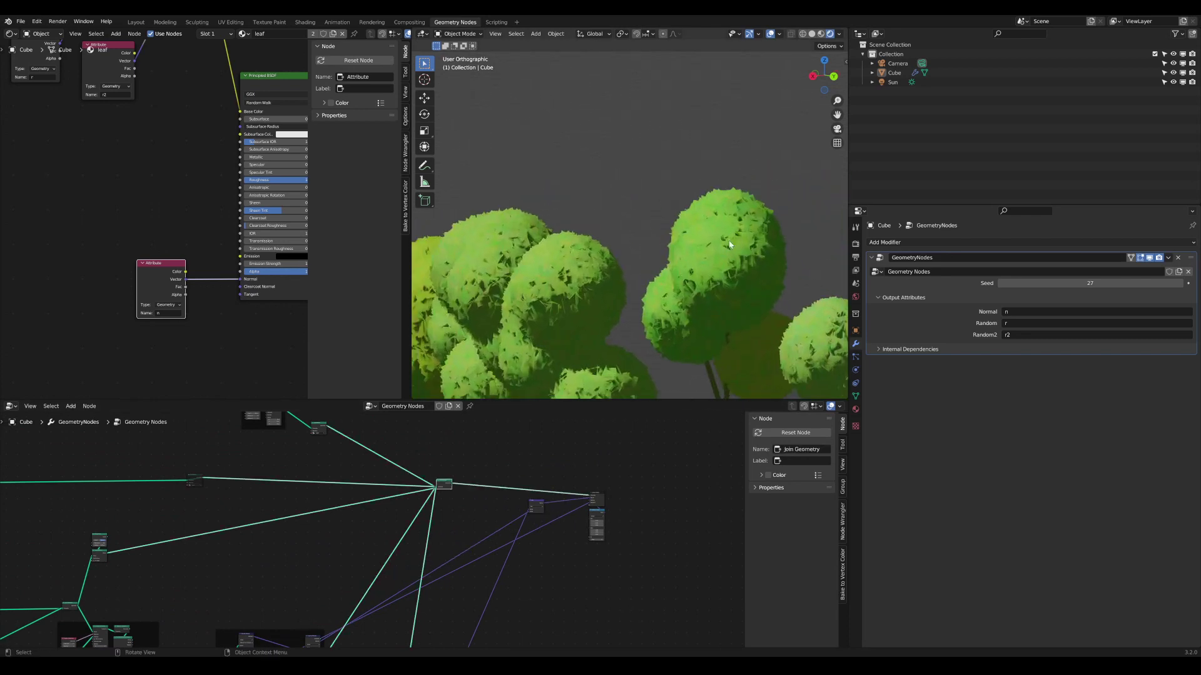
pyautogui.keyDown('shift'); pyautogui.moveTo(738, 270); pyautogui.dragTo(722, 244, button='middle'); pyautogui.keyUp('shift')
pyautogui.keyDown('shift'); pyautogui.moveTo(615, 278); pyautogui.dragTo(590, 272, button='middle'); pyautogui.keyUp('shift')
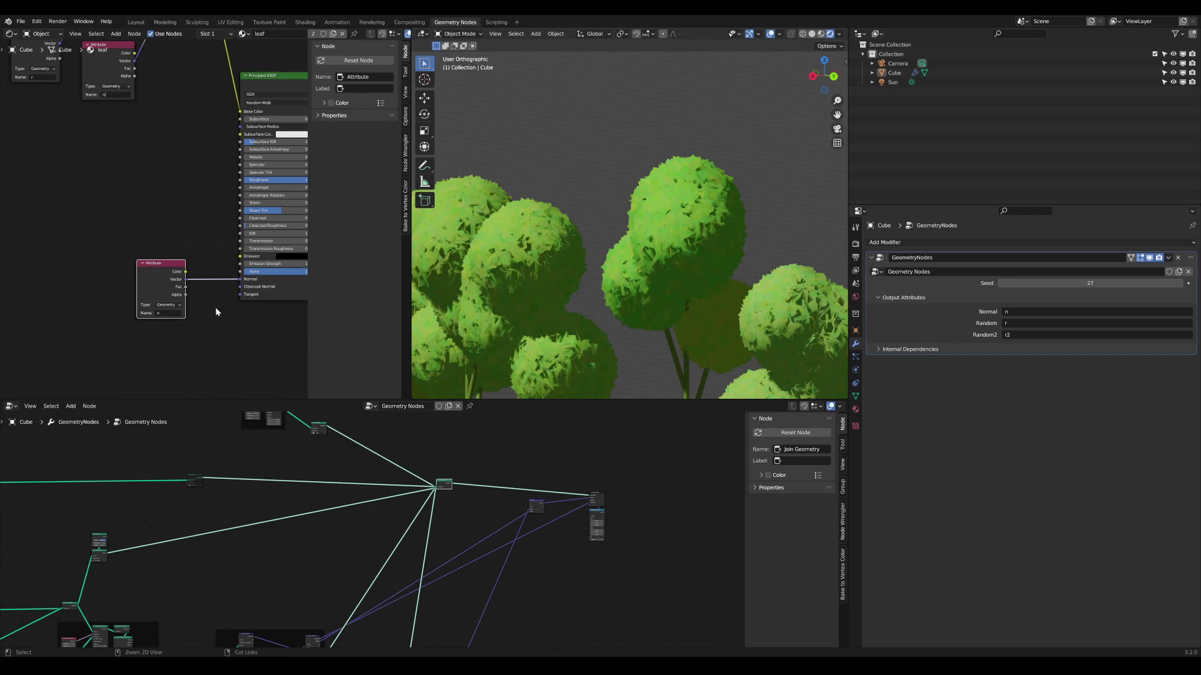
pyautogui.keyDown('ctrl'); pyautogui.moveTo(216, 308); pyautogui.dragTo(213, 213, button='right'); pyautogui.keyUp('ctrl')
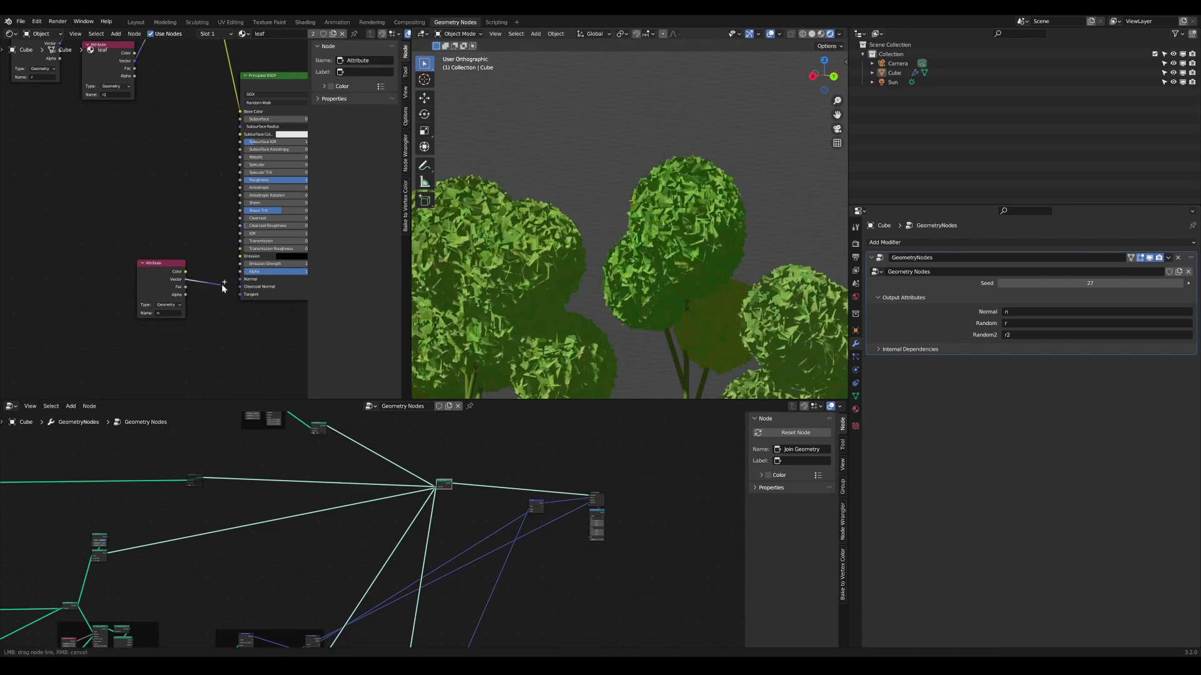
pyautogui.moveTo(241, 281); pyautogui.dragTo(241, 280)
pyautogui.scroll(-2, 648, 262)
pyautogui.keyDown('shift'); pyautogui.moveTo(648, 261); pyautogui.dragTo(692, 270, button='middle'); pyautogui.keyUp('shift')
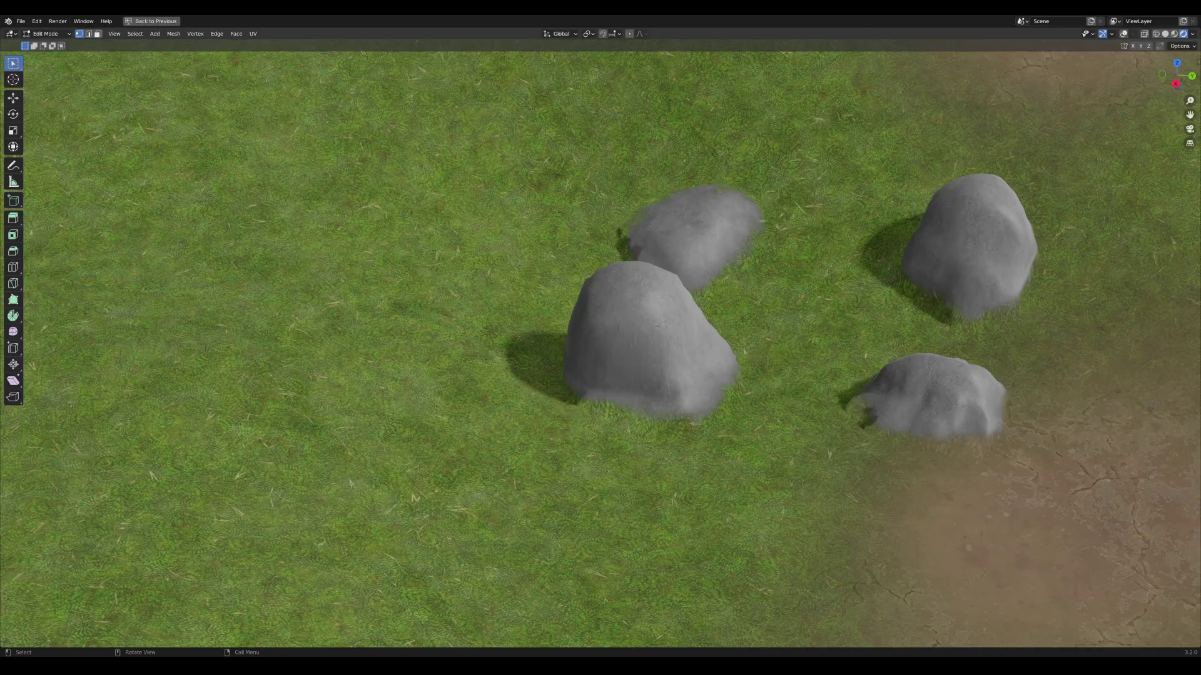
# Move the selected rock about 1.23 m in the negative direction along the global Y axis, onto the open grass.
pyautogui.press('g')
pyautogui.press('y')
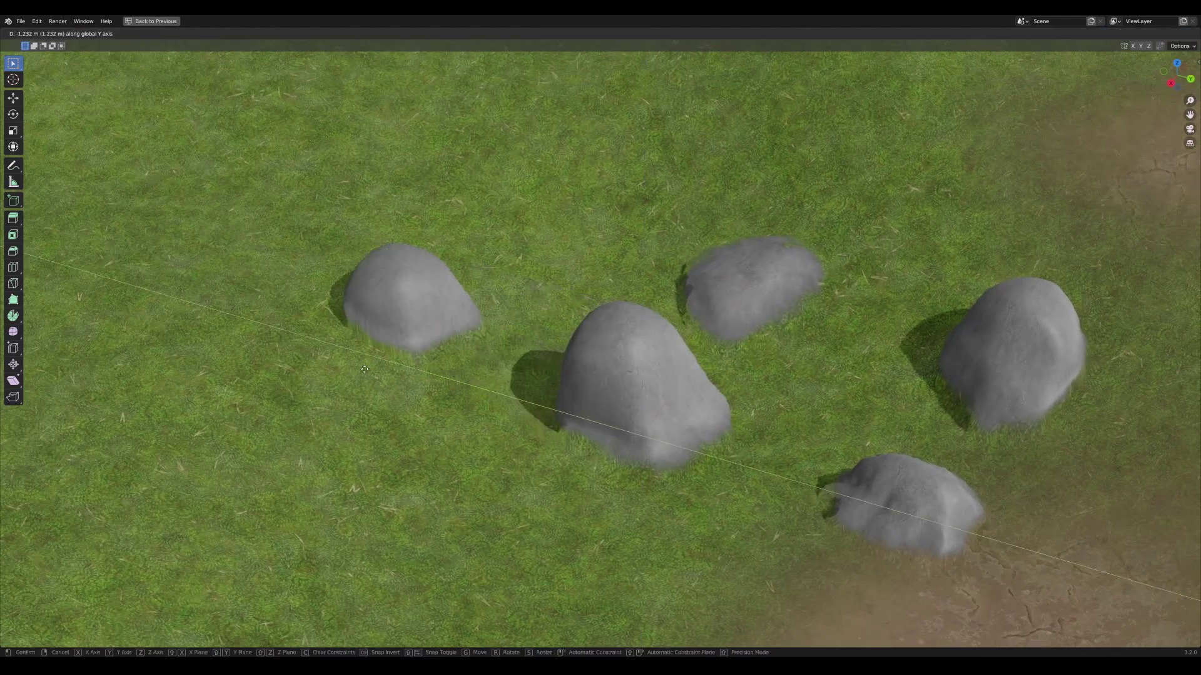
pyautogui.click(366, 372)
pyautogui.keyDown('shift'); pyautogui.moveTo(366, 372); pyautogui.dragTo(434, 371, button='middle'); pyautogui.keyUp('shift')
# Rotate the moved rock and adjust its height along the global Z axis so it sits in the grass.
pyautogui.press('r')
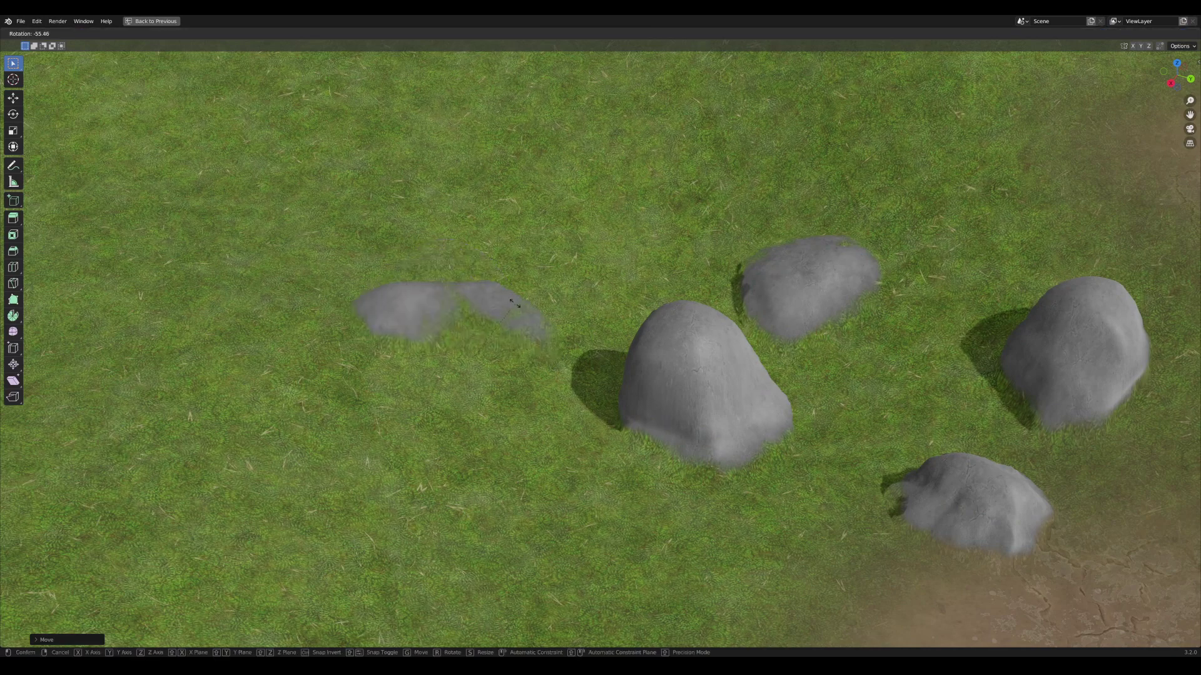
pyautogui.click(502, 294)
pyautogui.moveTo(504, 333); pyautogui.dragTo(523, 407, button='middle')
pyautogui.press('g')
pyautogui.press('z')
pyautogui.click(539, 292)
# Duplicate the rock along the global X axis to the grass behind it and rotate the copy.
pyautogui.hotkey('shift', 'd')
pyautogui.press('x')
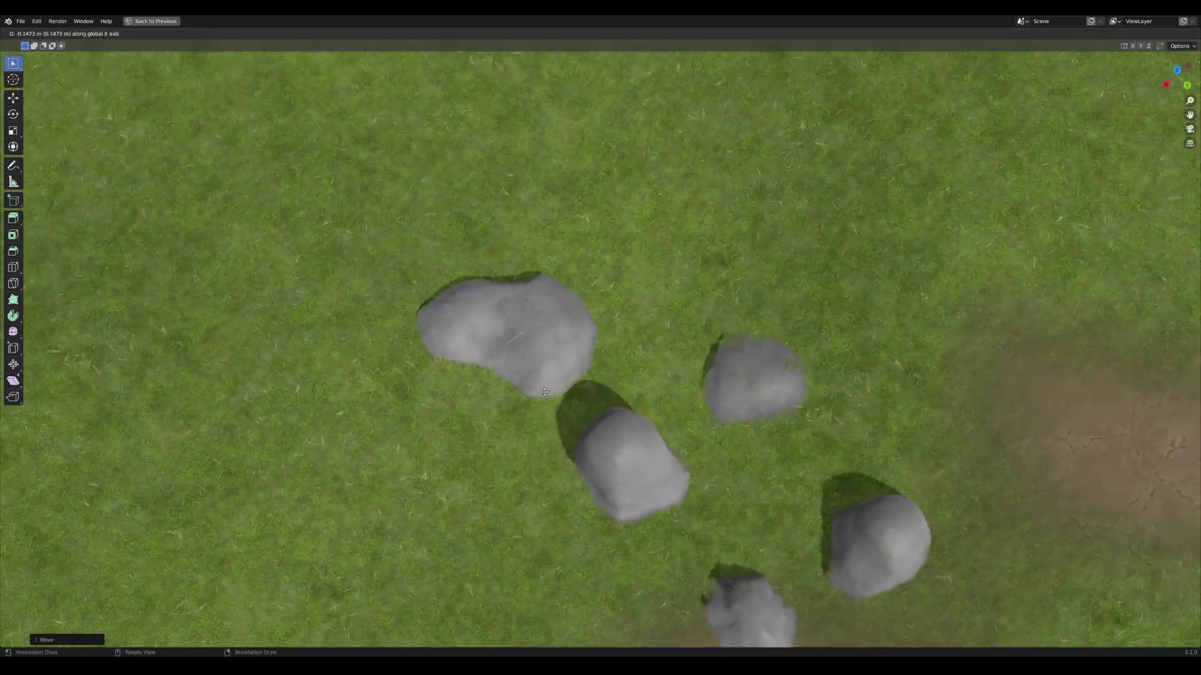
pyautogui.click(658, 291)
pyautogui.moveTo(658, 290); pyautogui.dragTo(706, 262, button='middle')
pyautogui.press('r')
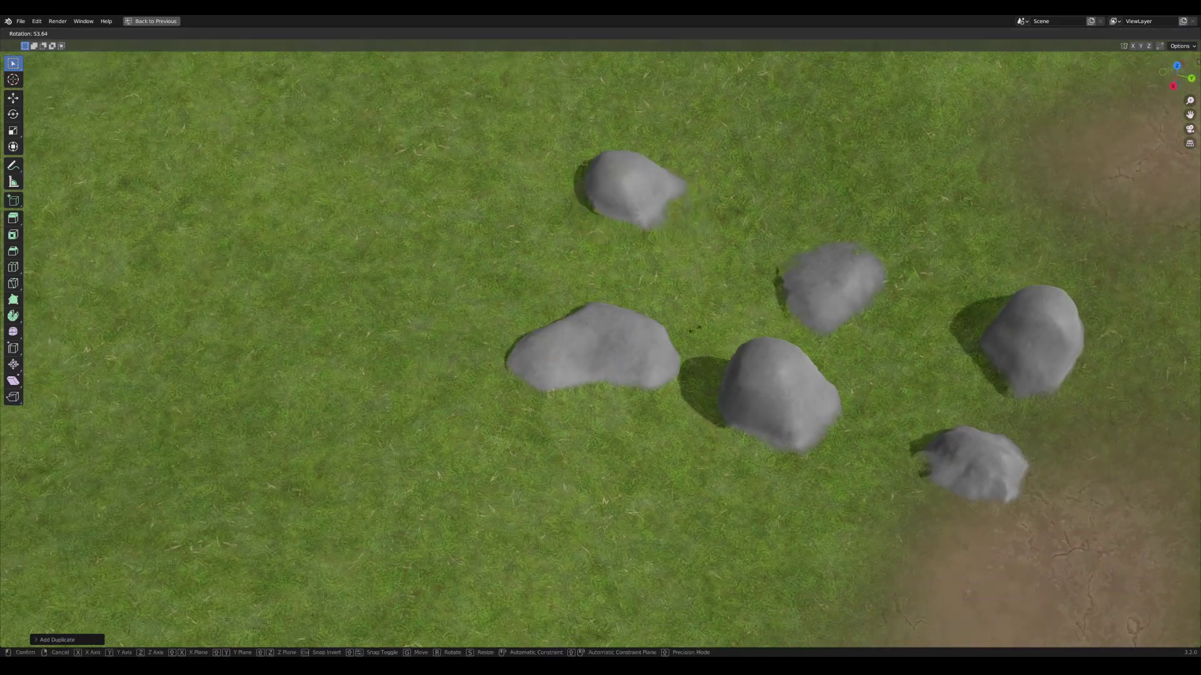
pyautogui.click(582, 326)
# Move the duplicated rock across the terrain to the dirt patch behind the rock group.
pyautogui.keyDown('shift'); pyautogui.moveTo(583, 325); pyautogui.dragTo(467, 366, button='middle'); pyautogui.keyUp('shift')
pyautogui.press('g')
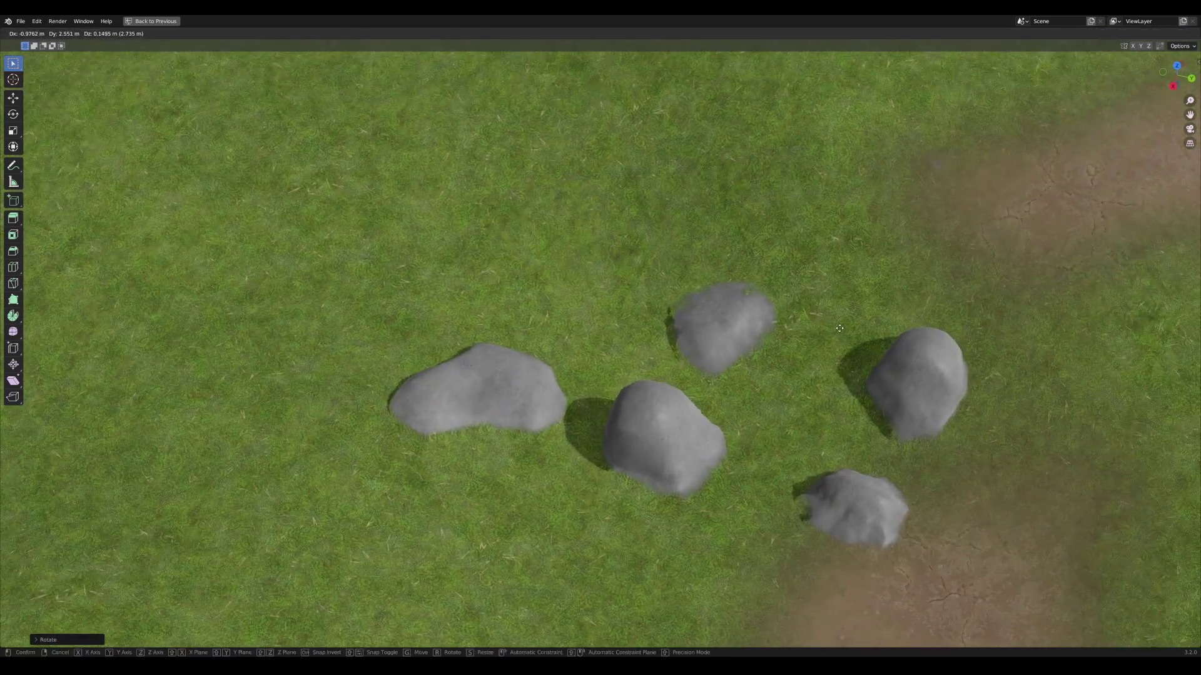
pyautogui.click(867, 276)
pyautogui.moveTo(866, 276); pyautogui.dragTo(719, 362, button='middle')
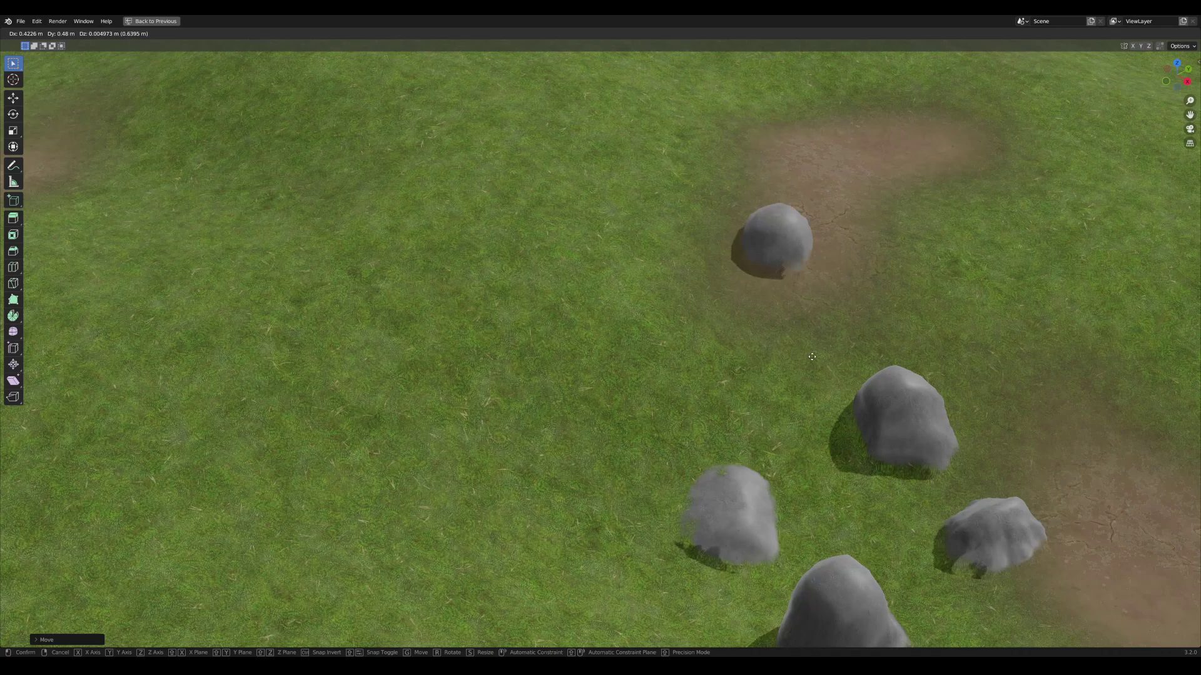
pyautogui.moveTo(851, 361); pyautogui.dragTo(769, 351, button='middle')
# Position another large rock on the grass behind the central rocks, rotate it and settle it into the ground.
pyautogui.press('g')
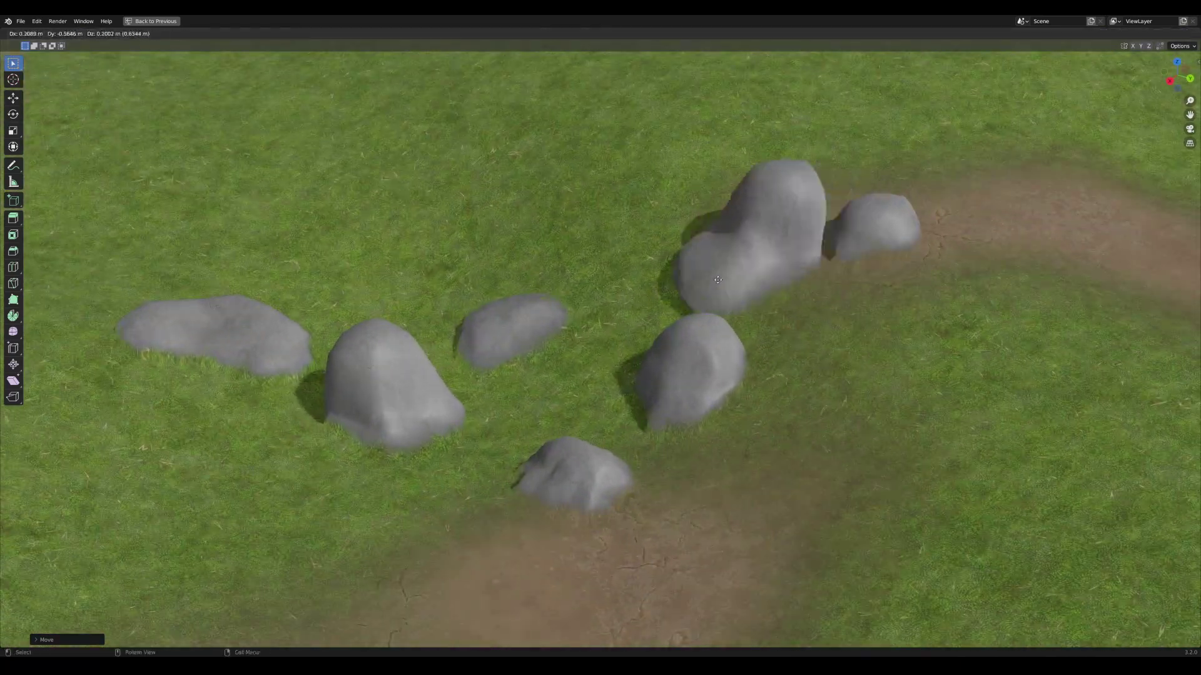
pyautogui.moveTo(675, 283); pyautogui.dragTo(619, 288, button='middle')
pyautogui.press('g')
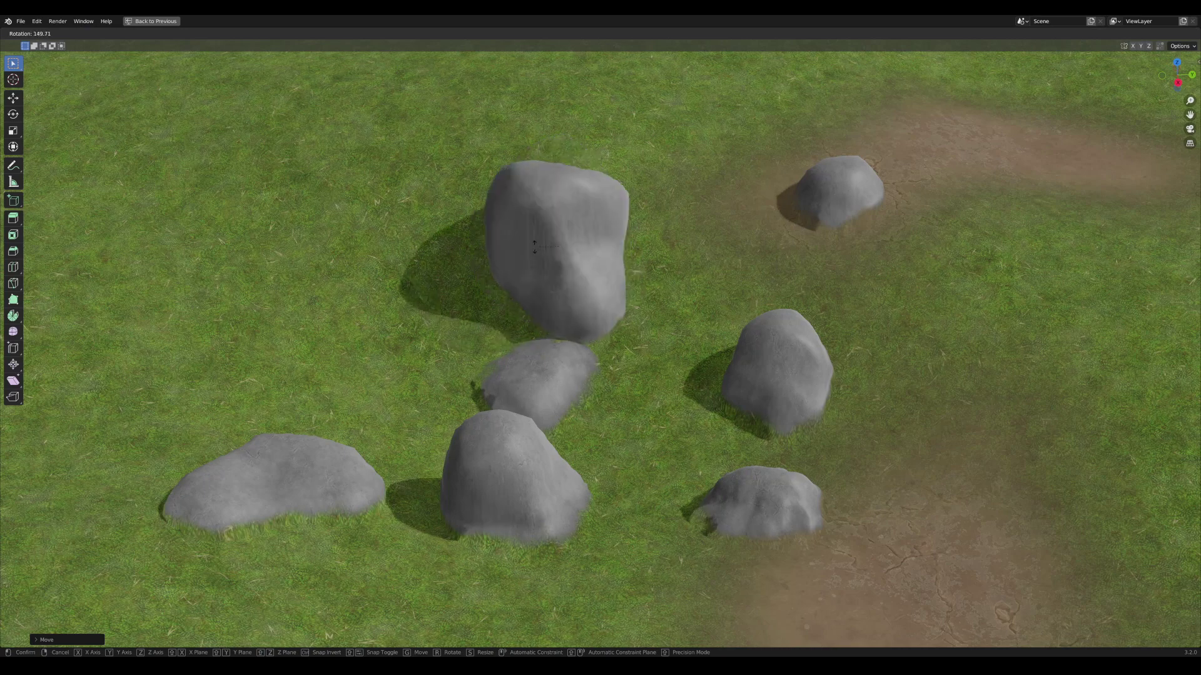
pyautogui.press('g')
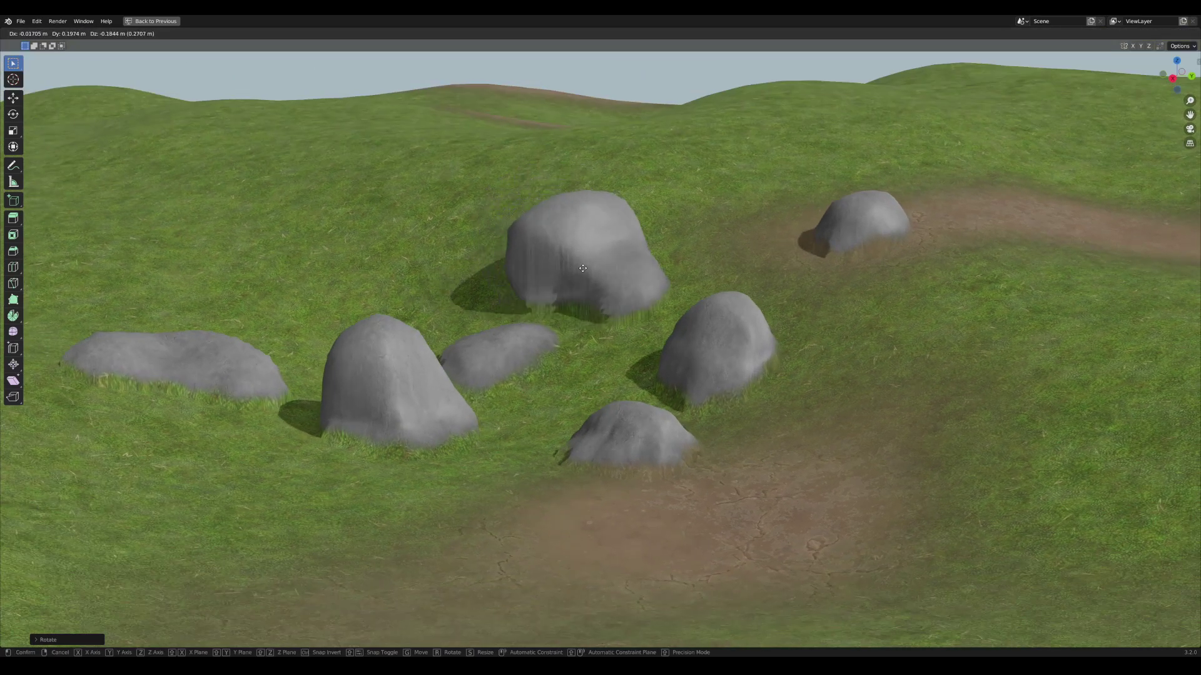